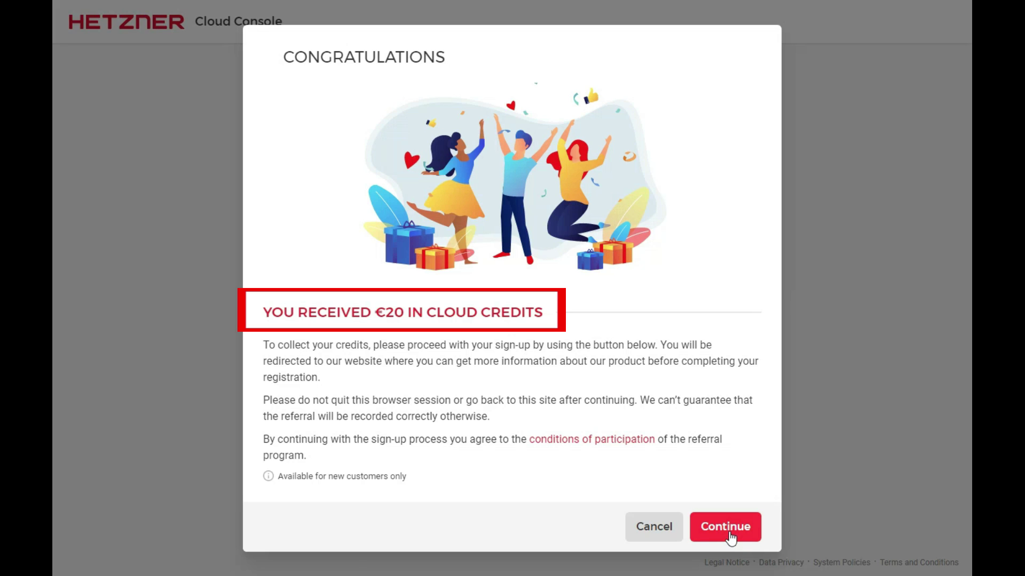
- Accept the €20 credit offer and continue to the Projects page listing First Project and YouTube Files
click(729, 533)
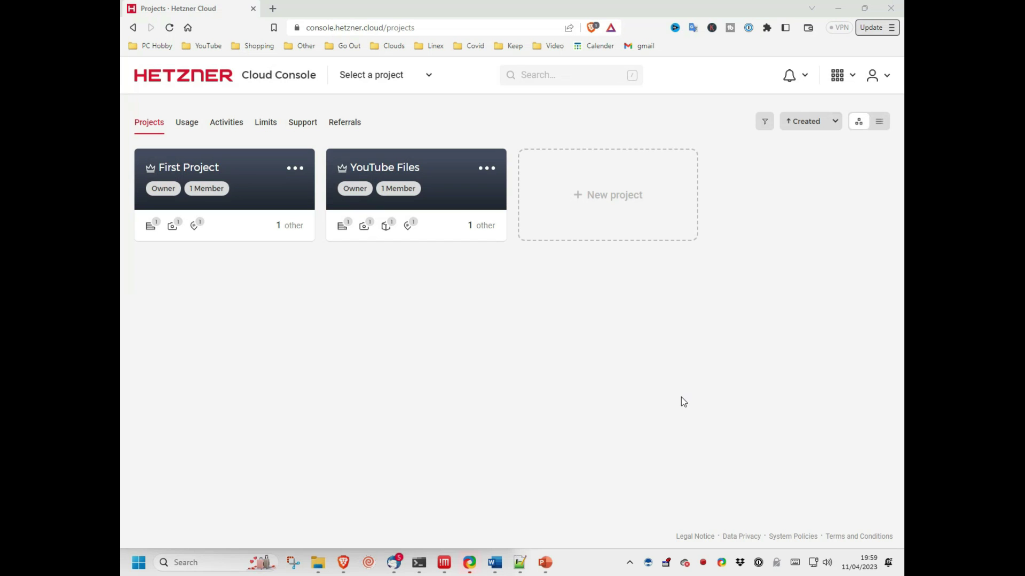
- Start a new First Project server in Ashburn, VA with Ubuntu 22.04 and the CPX11 type
click(293, 202)
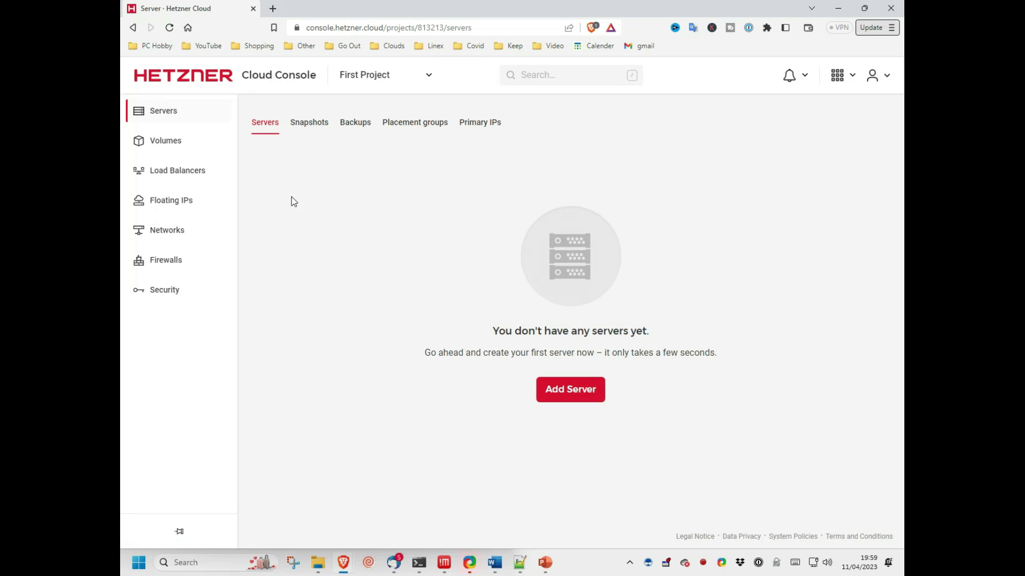
click(544, 395)
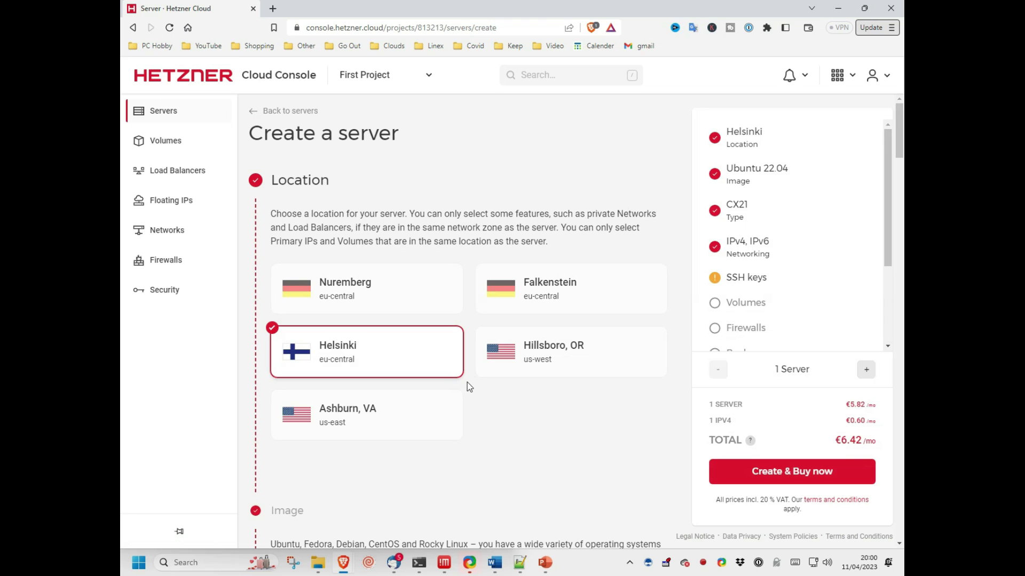
click(438, 416)
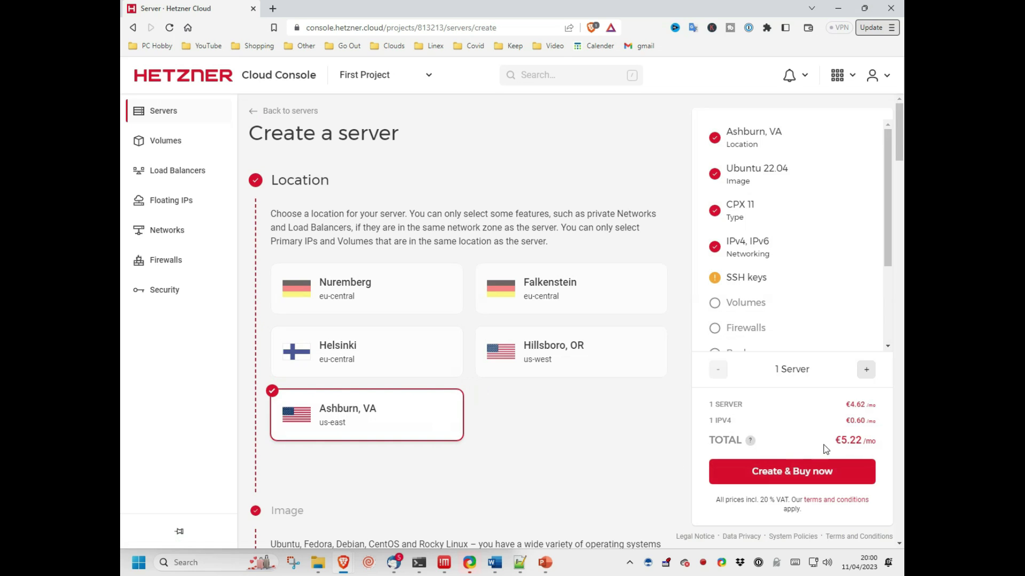
click(900, 345)
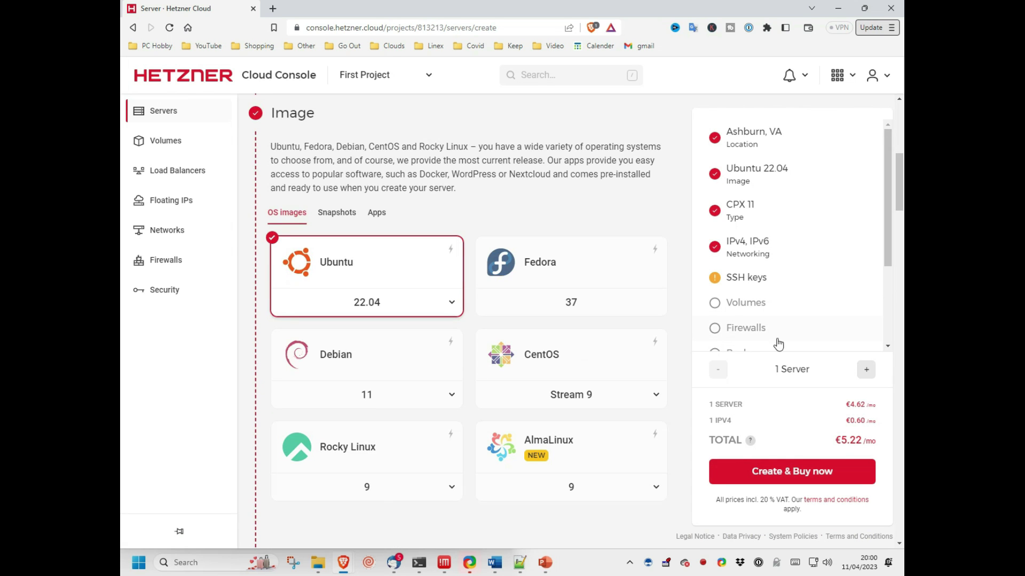
click(457, 313)
click(457, 313)
click(900, 352)
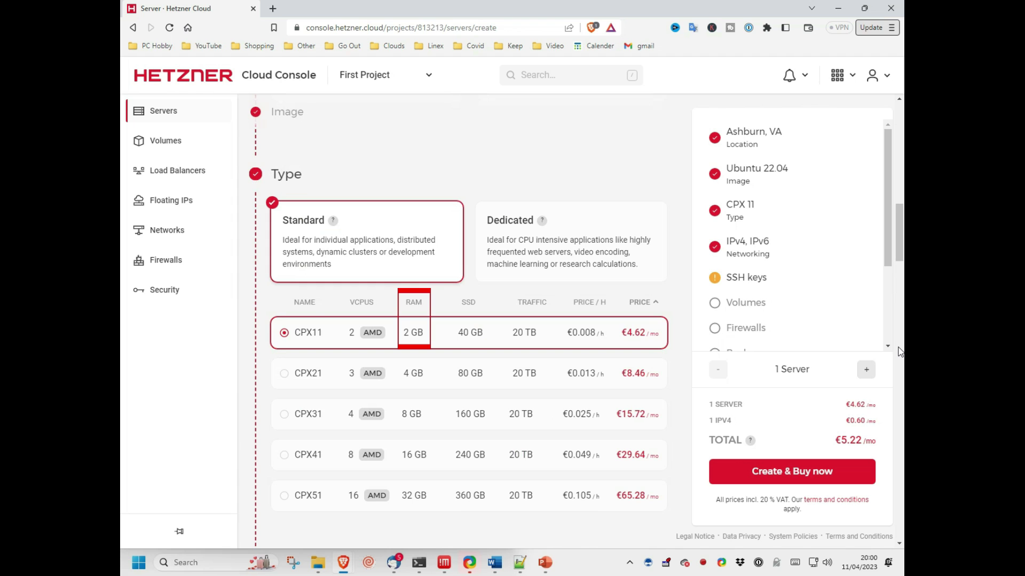
- Rename the server to ubuntu-22.04 and create it with Create & Buy now
click(900, 352)
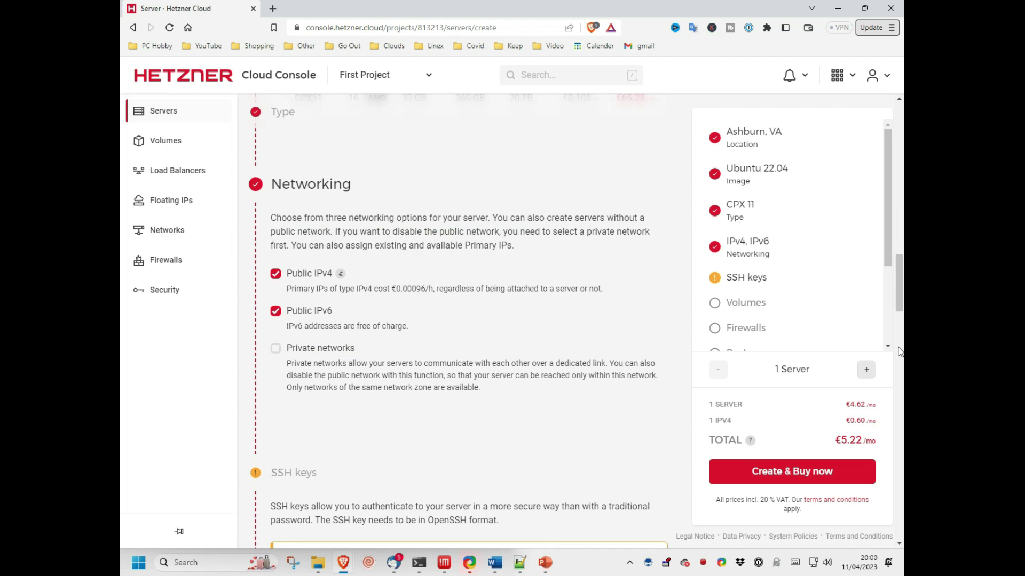
click(900, 352)
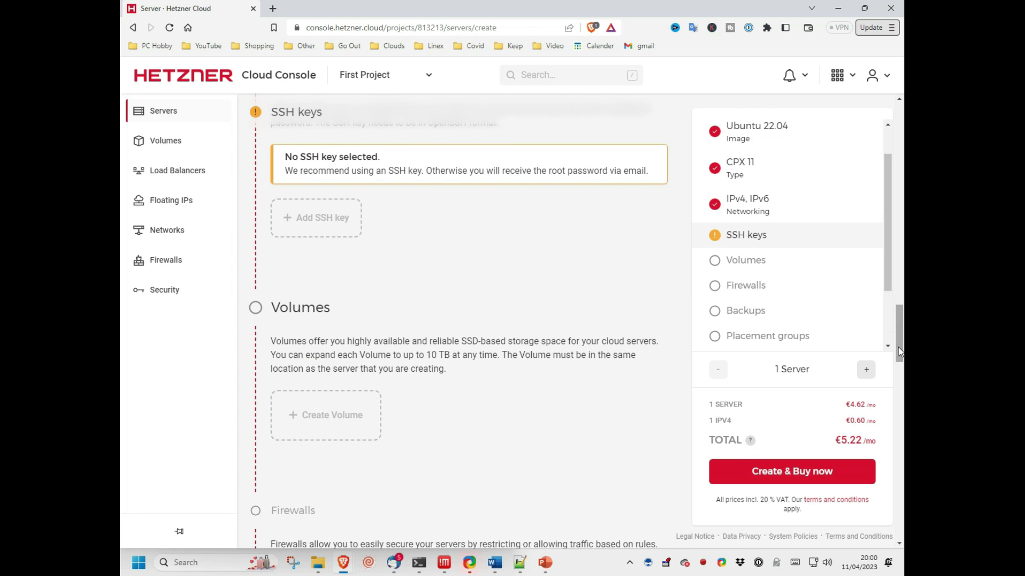
drag(901, 351, 902, 522)
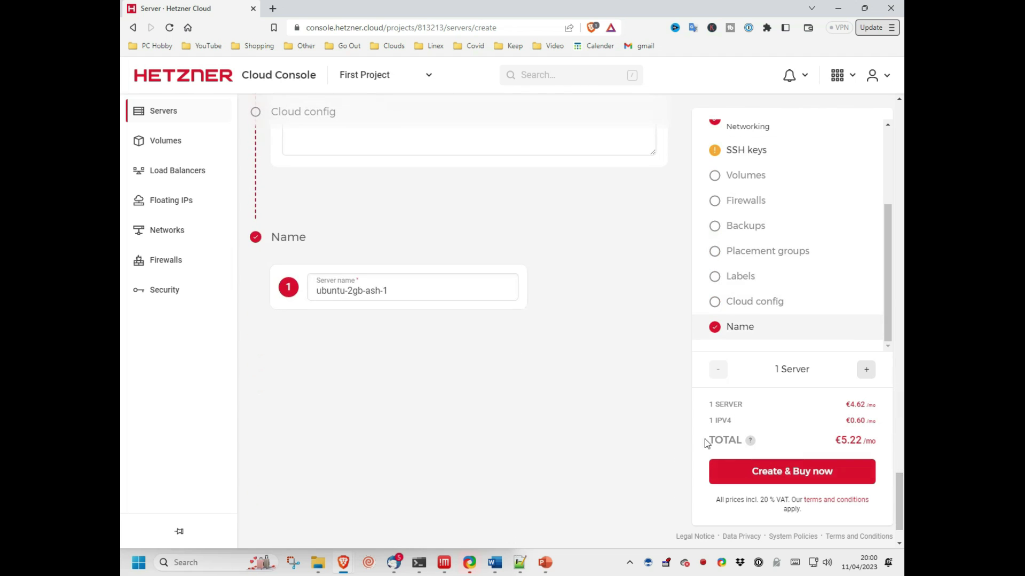
click(485, 290)
key(BackSpace)
key(BackSpace)
key(BackSpace)
key(BackSpace)
key(BackSpace)
key(BackSpace)
key(BackSpace)
key(BackSpace)
key(BackSpace)
key(BackSpace)
key(BackSpace)
key(BackSpace)
key(BackSpace)
key(BackSpace)
key(BackSpace)
key(BackSpace)
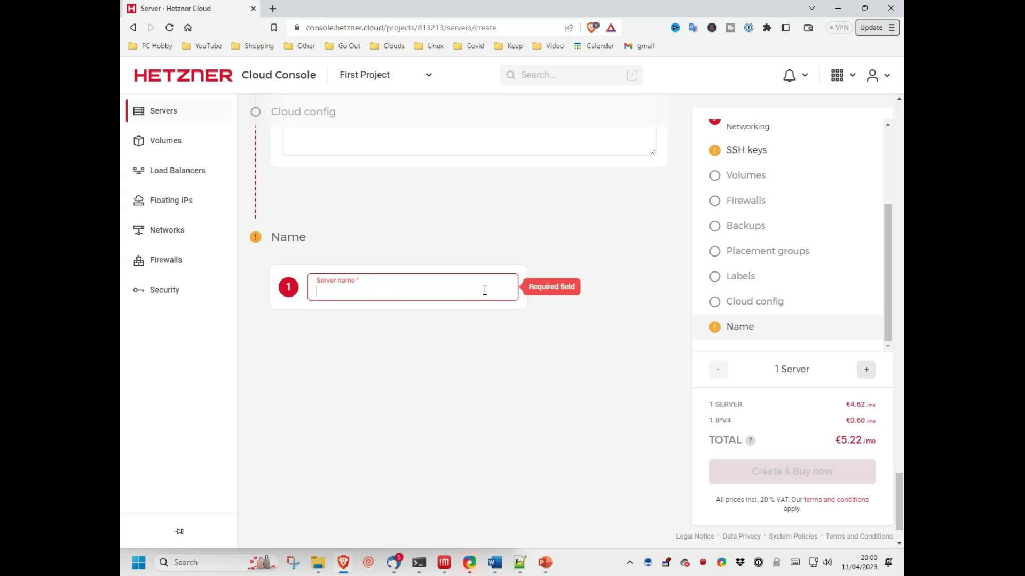
text(ubun)
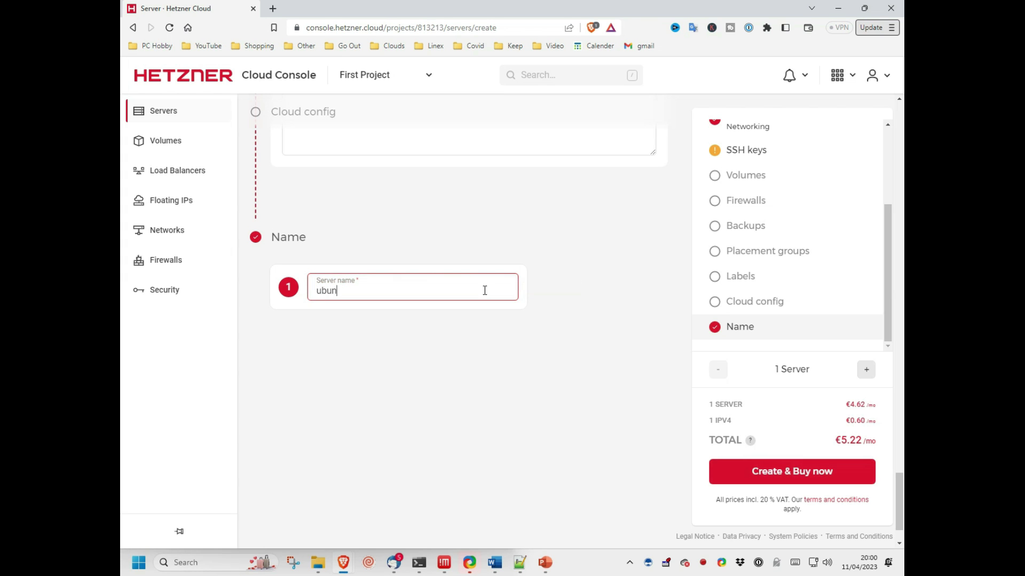
text(tu-22.04)
click(758, 472)
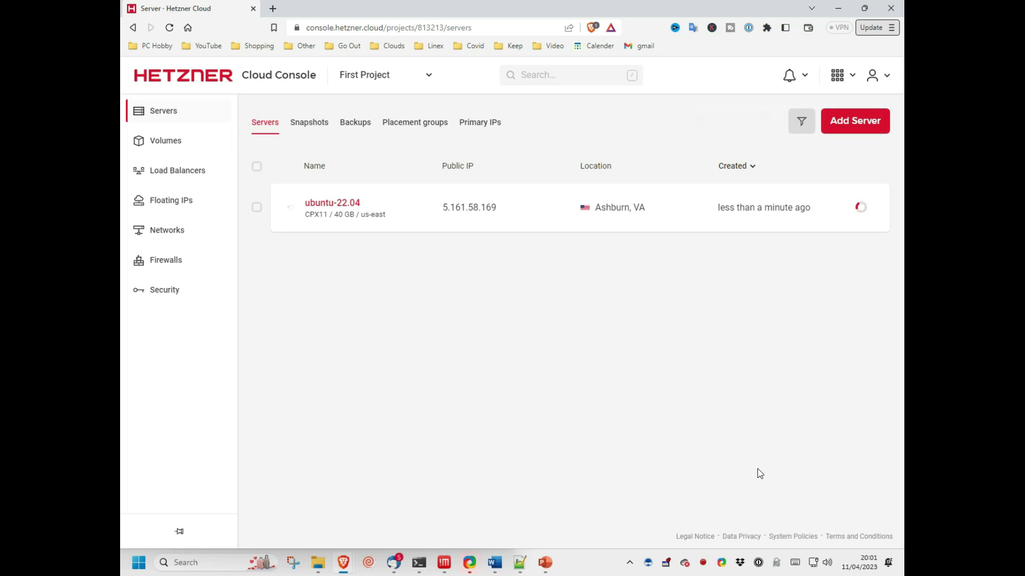
- Open the ubuntu-22.04 server overview, then download putty-64bit-0.78-installer.msi from the PuTTY site
click(343, 209)
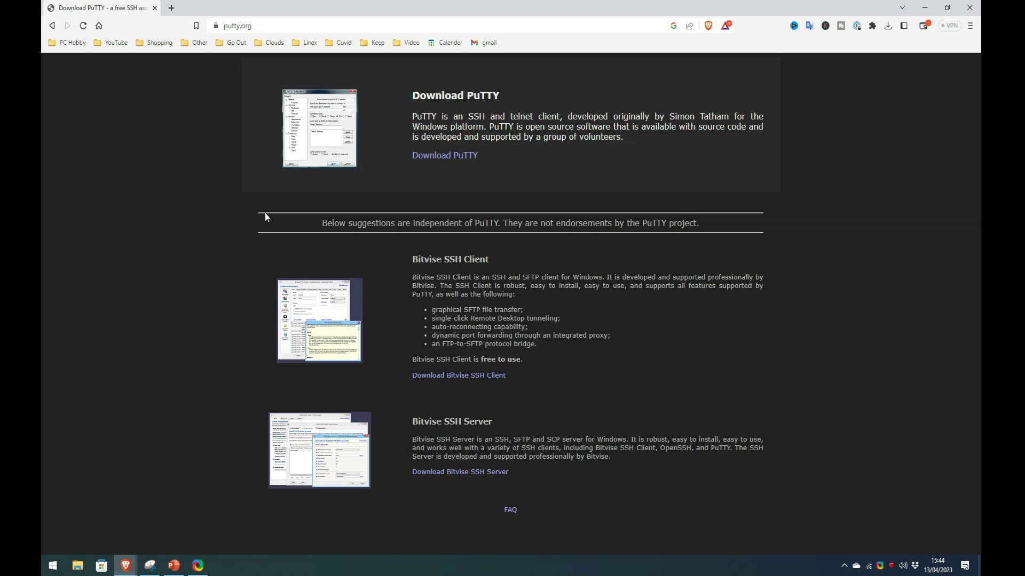
click(420, 163)
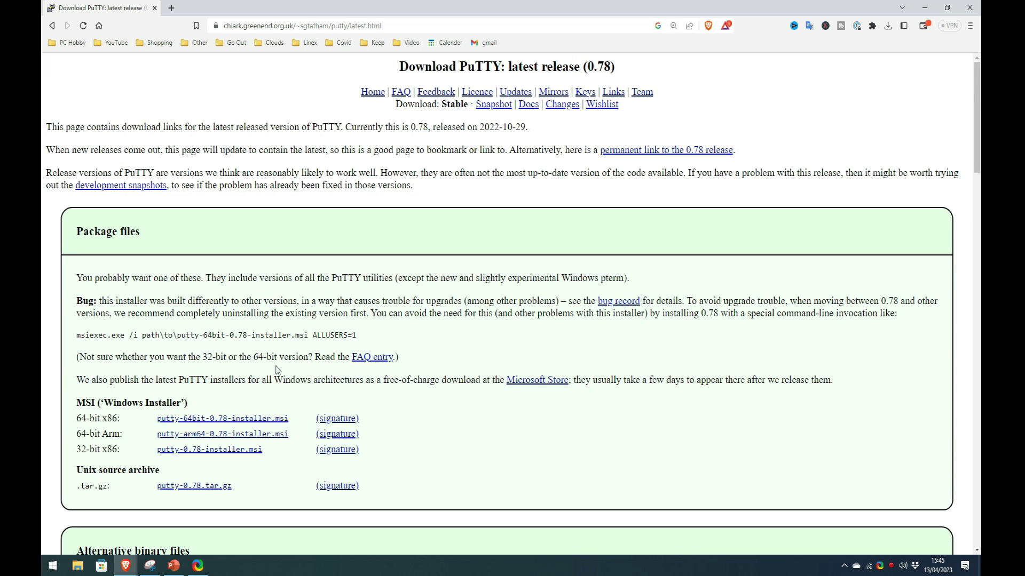
click(267, 425)
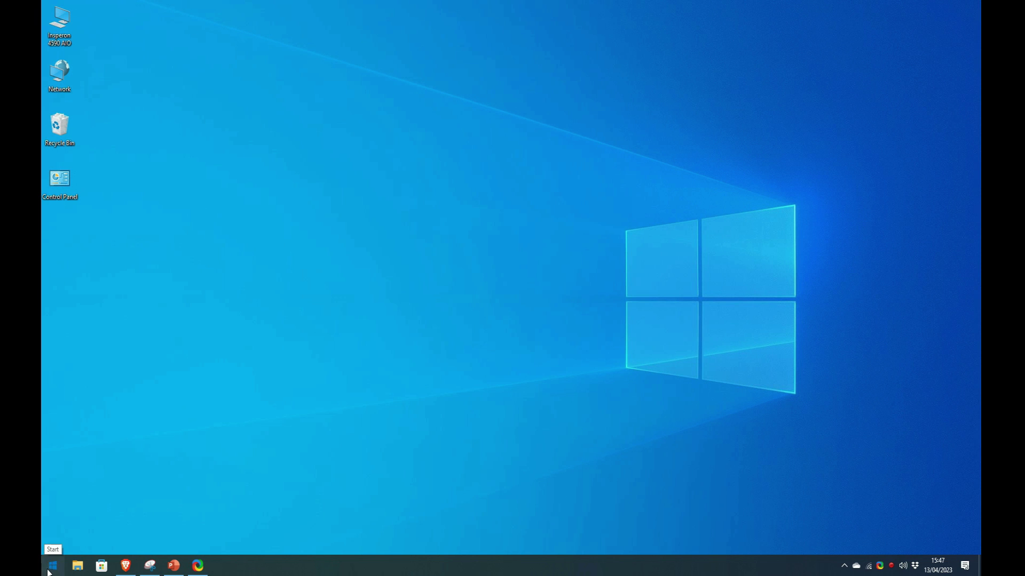
- Find PuTTY from the Start menu search and launch it
click(52, 565)
text(putty)
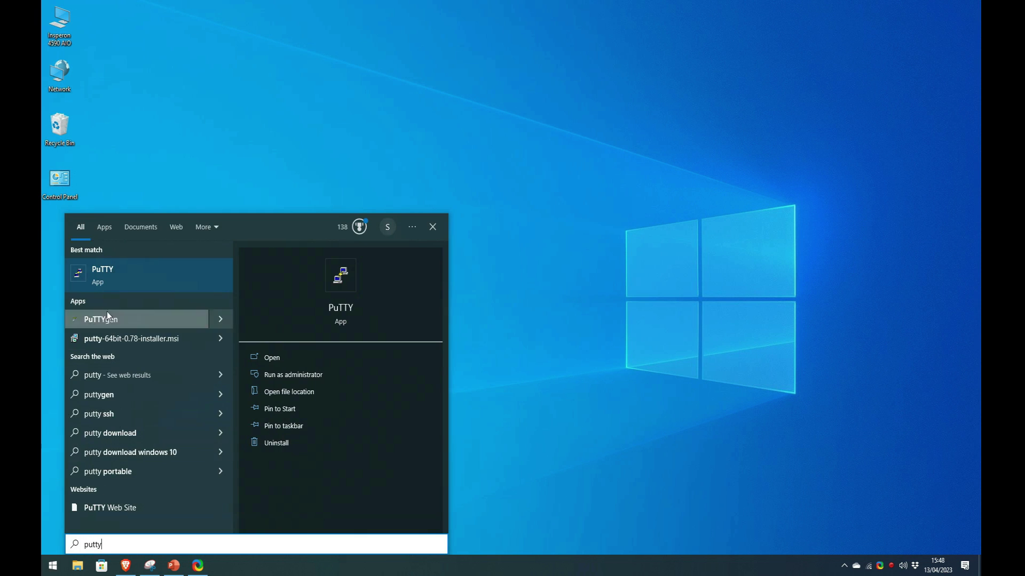
click(101, 271)
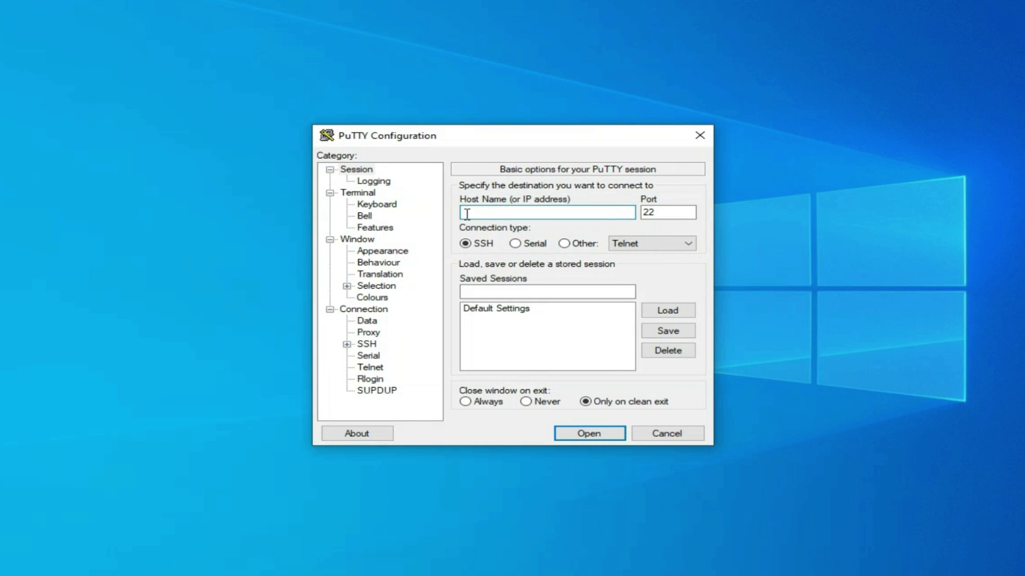
- Enter root@ followed by the copied server IP 5.161.58.169 as the Host Name
text(root@)
key(alt+Tab)
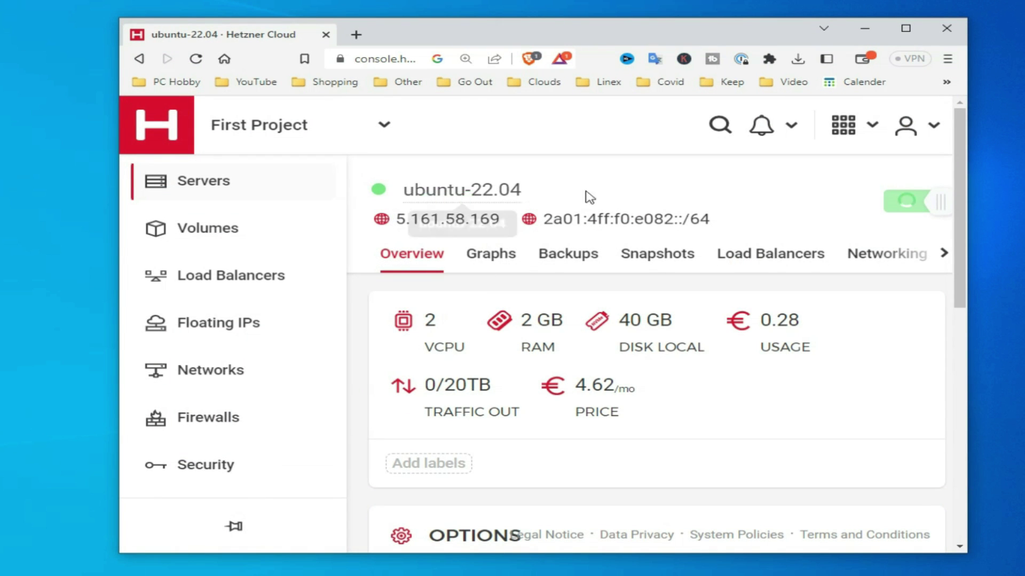
click(865, 28)
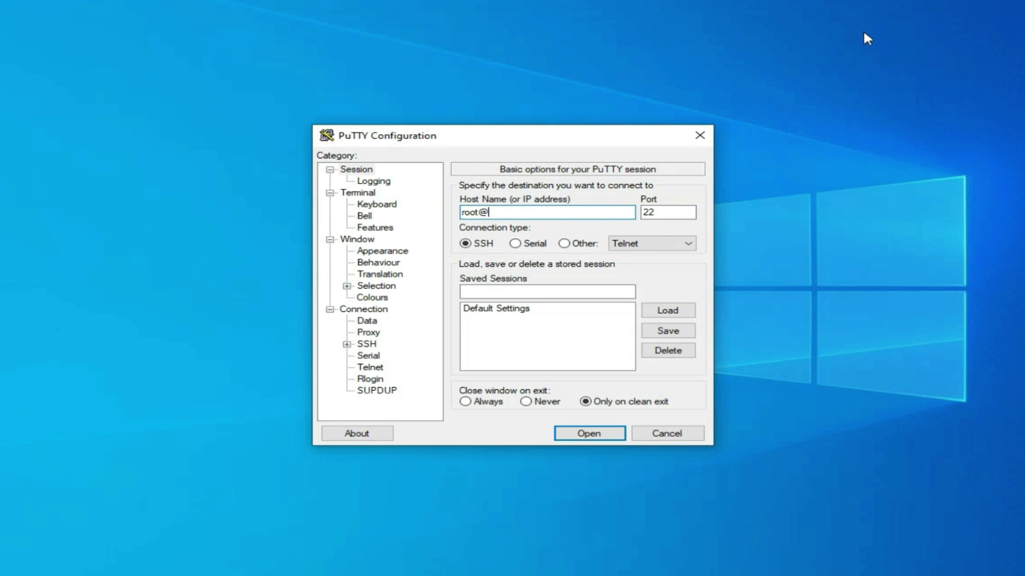
right_click(531, 214)
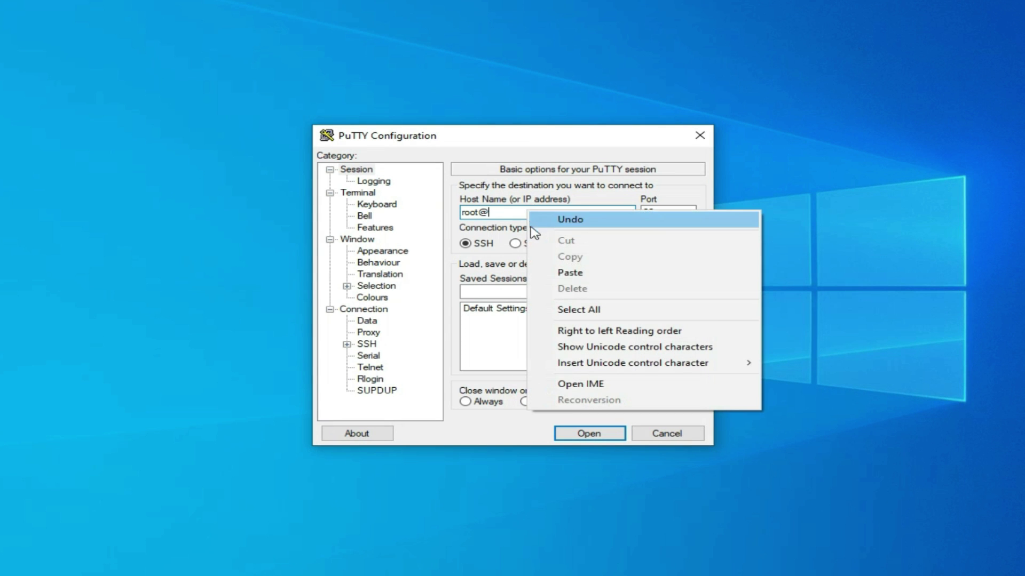
click(544, 274)
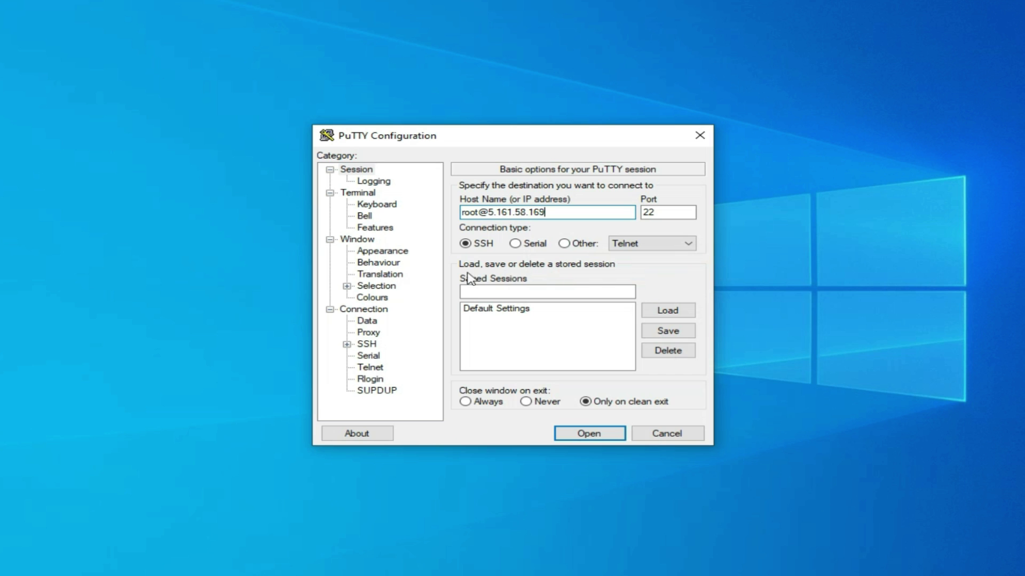
- Set the terminal font to Courier New, bold, 16-point
click(402, 253)
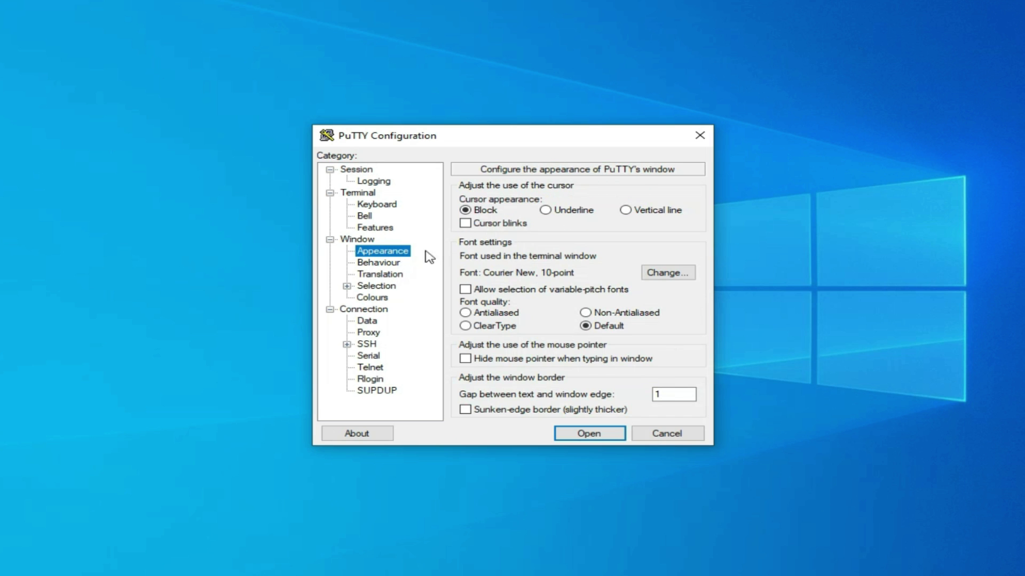
click(661, 275)
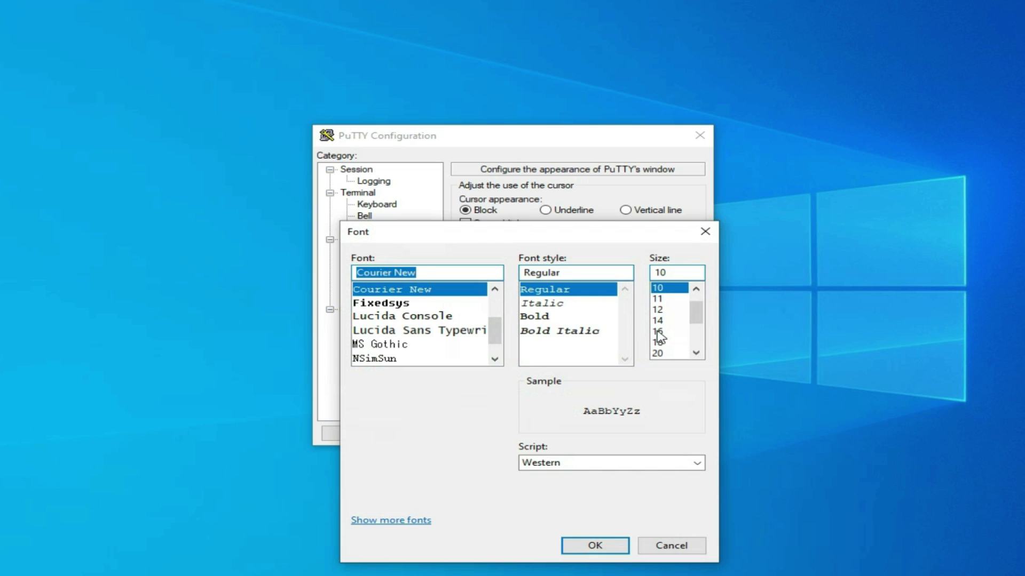
click(659, 333)
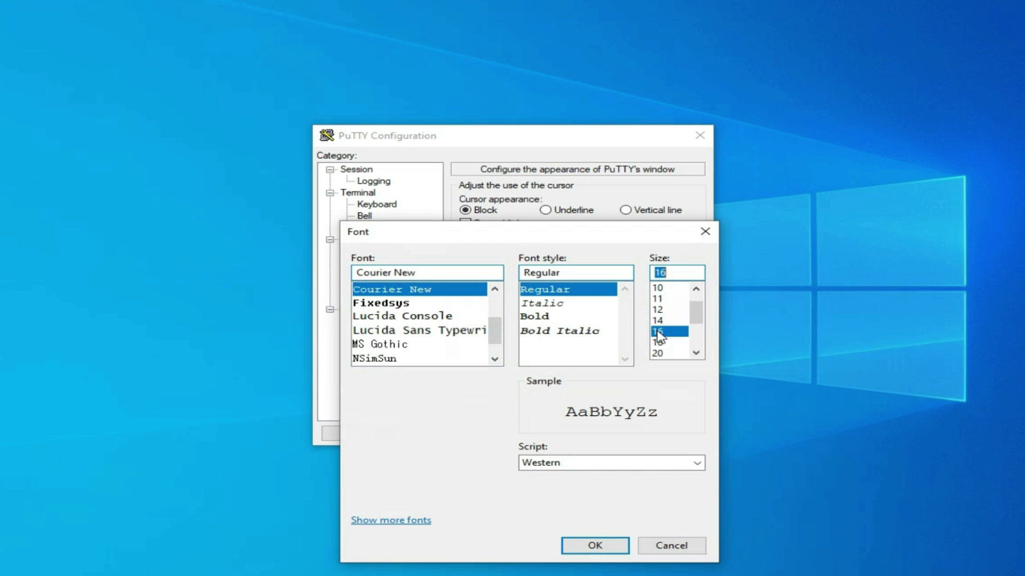
click(544, 318)
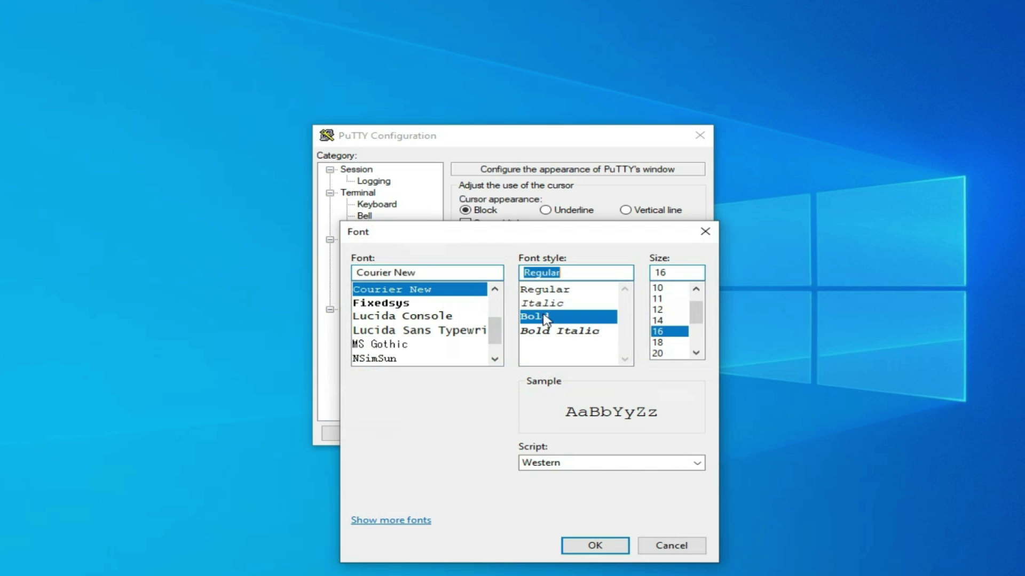
click(620, 547)
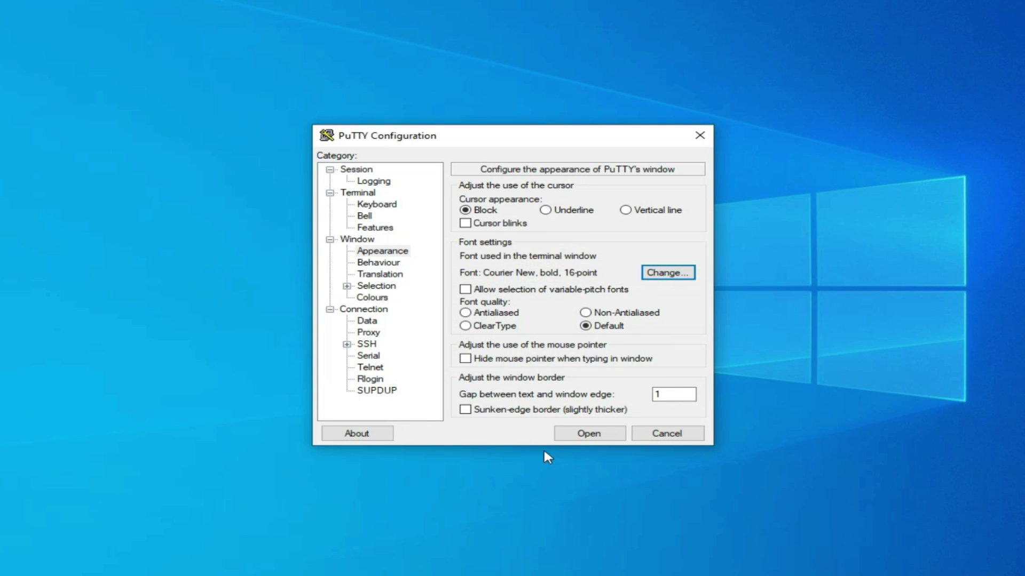
click(365, 172)
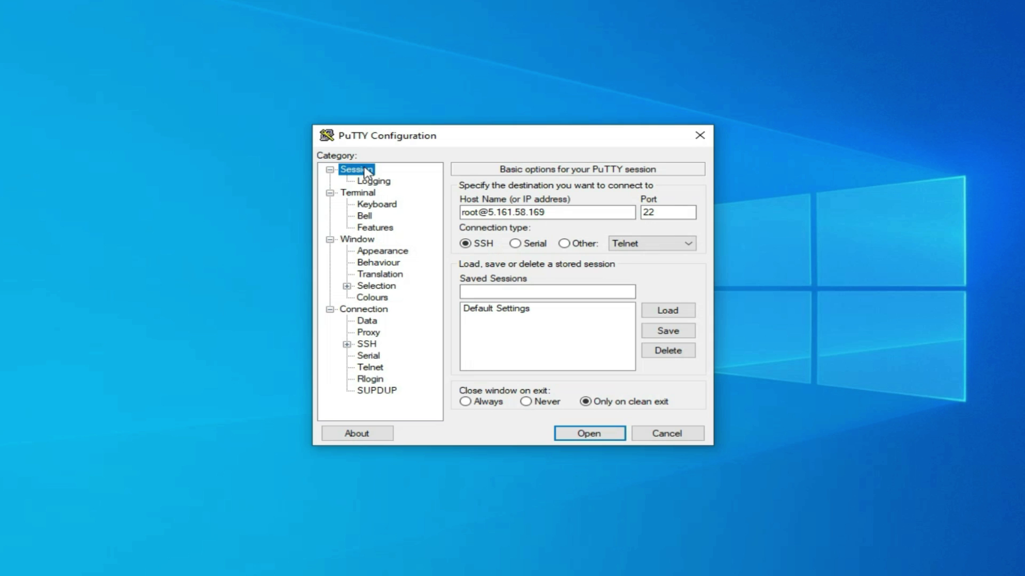
- Save the settings as session 'Hetzner Ubuntu 22.04' and connect to the server
click(472, 291)
click(473, 290)
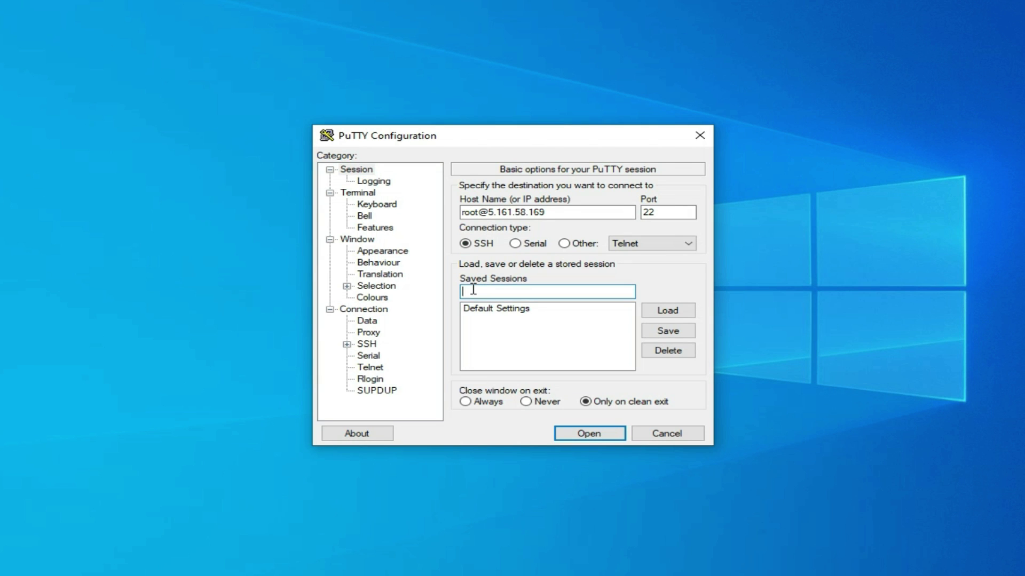
text(Hetzner U)
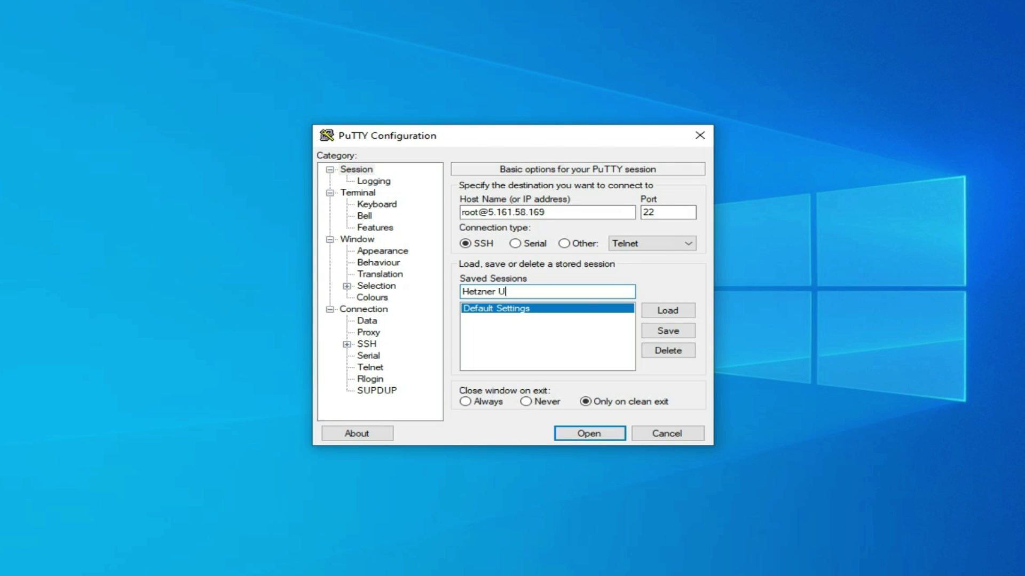
text(buntu 22.04)
click(658, 333)
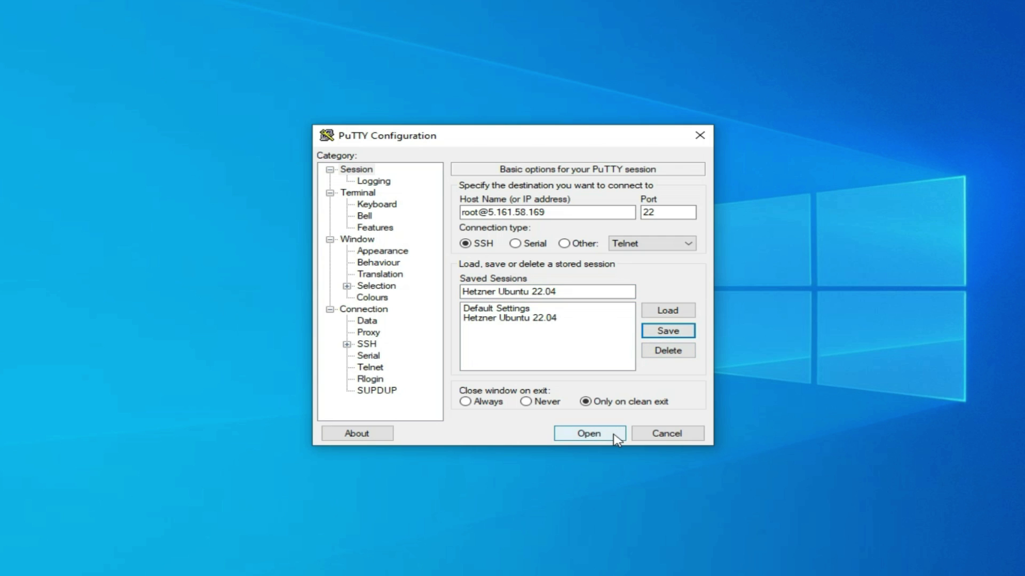
click(589, 434)
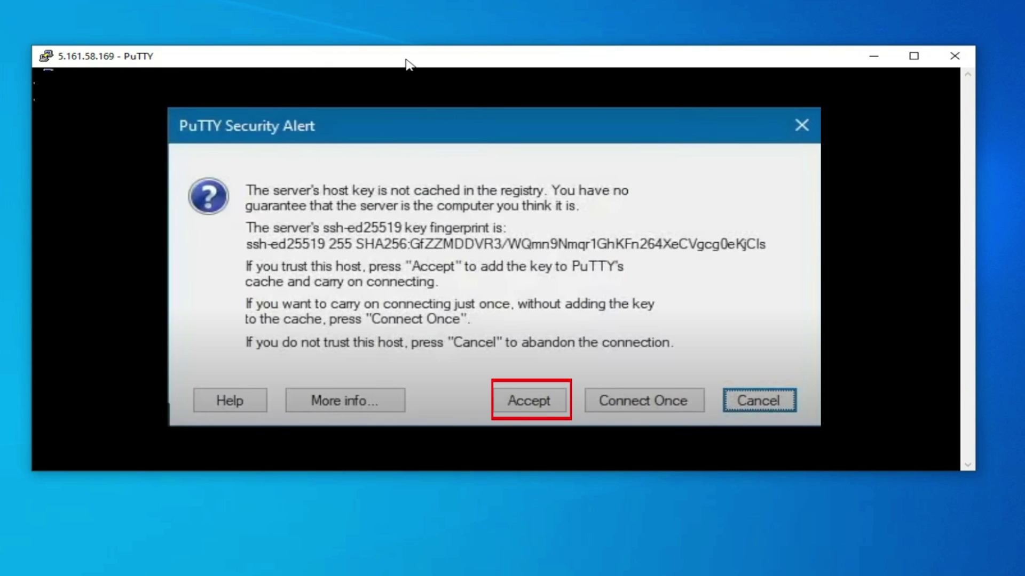
- Accept the ssh-ed25519 host key and log in as root with the password
key(alt+a)
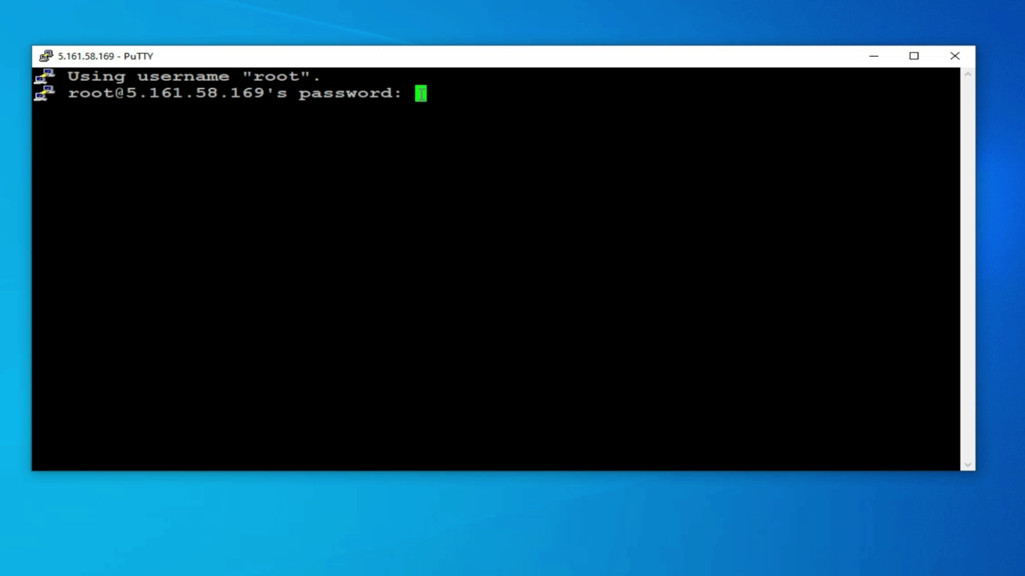
key(Return)
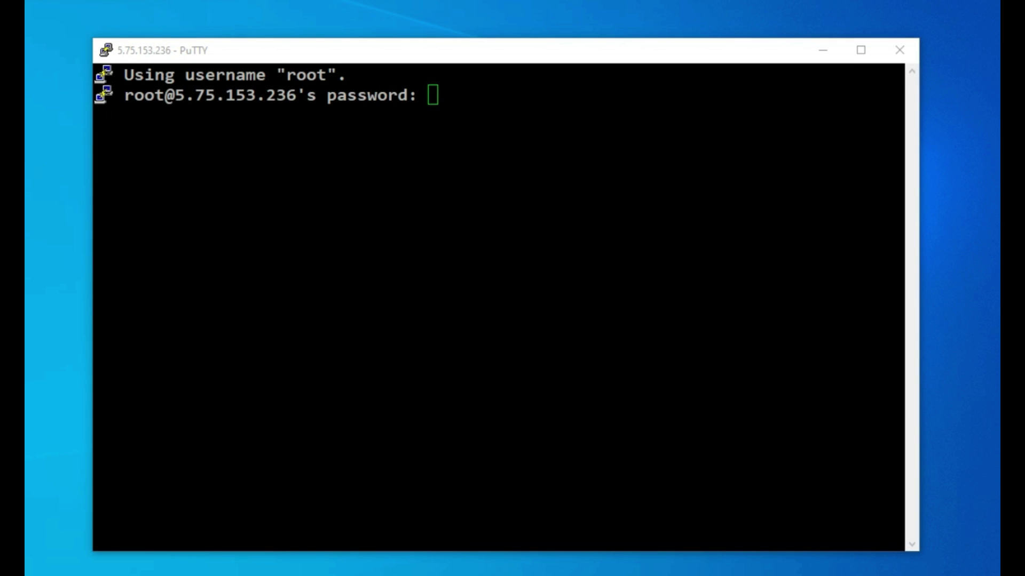
click(432, 94)
key(Return)
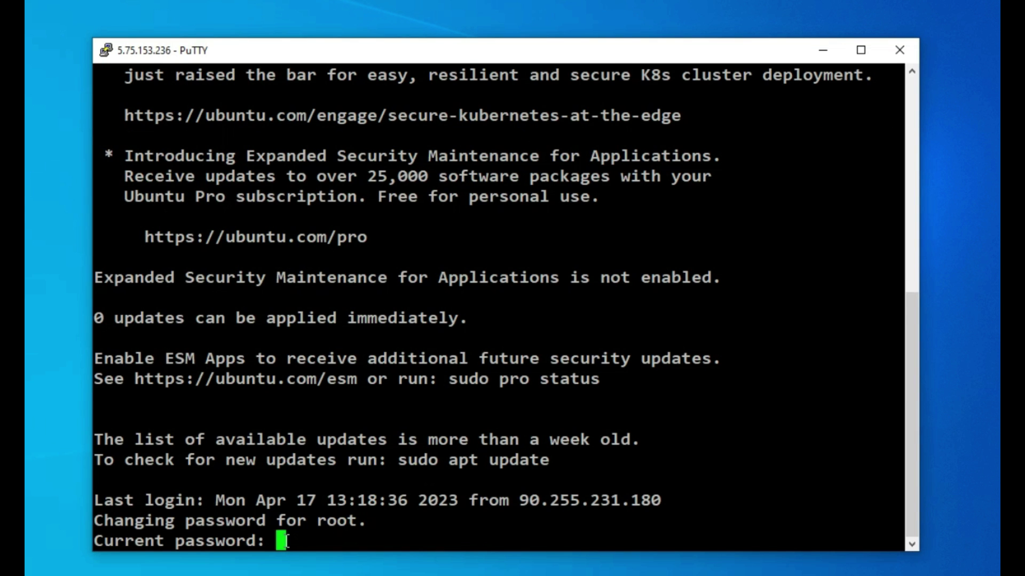
- Change the root password through the prompts and paste the wget build-script command
right_click(283, 541)
key(Return)
right_click(286, 542)
key(Return)
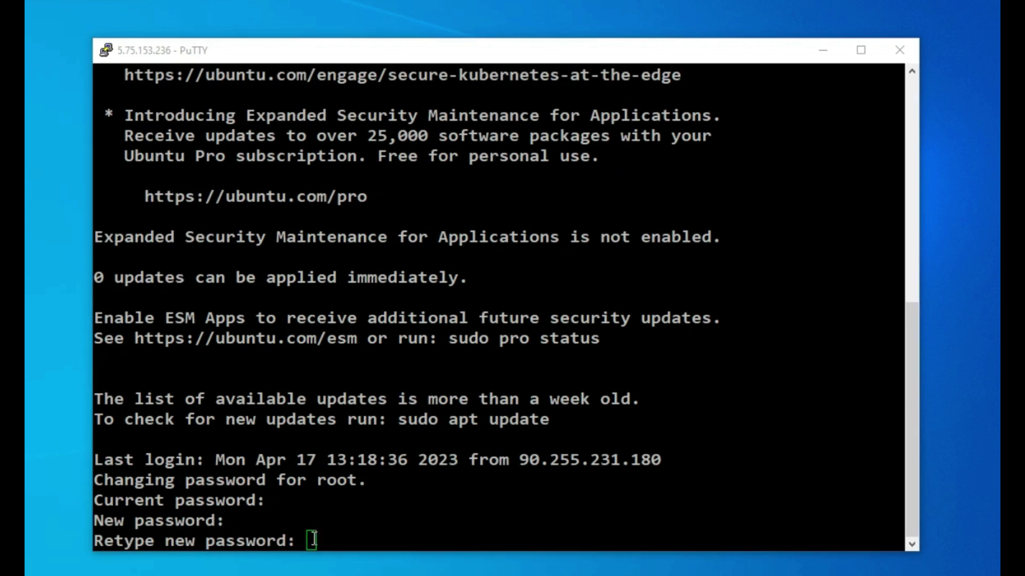
right_click(313, 540)
key(Return)
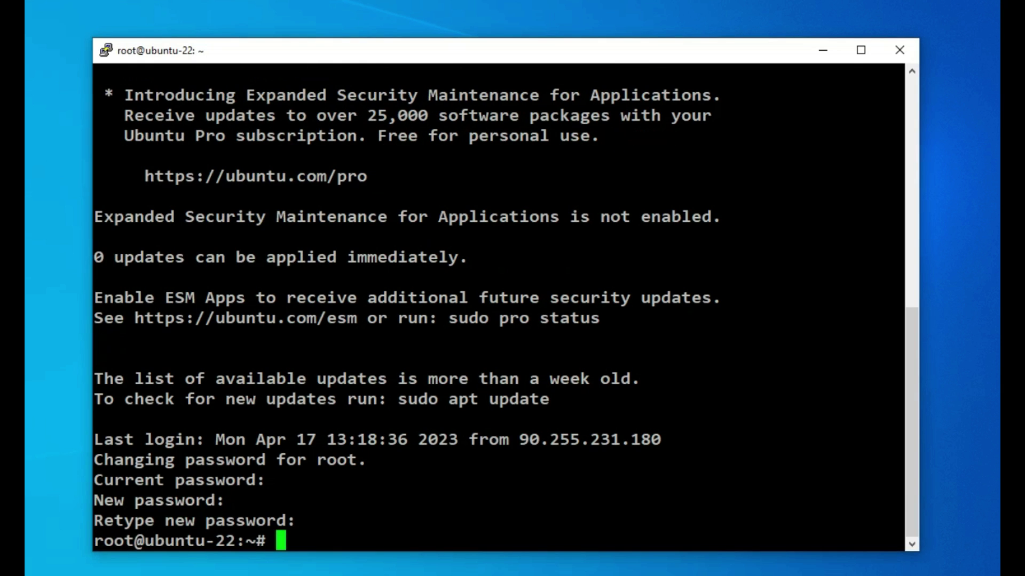
right_click(281, 541)
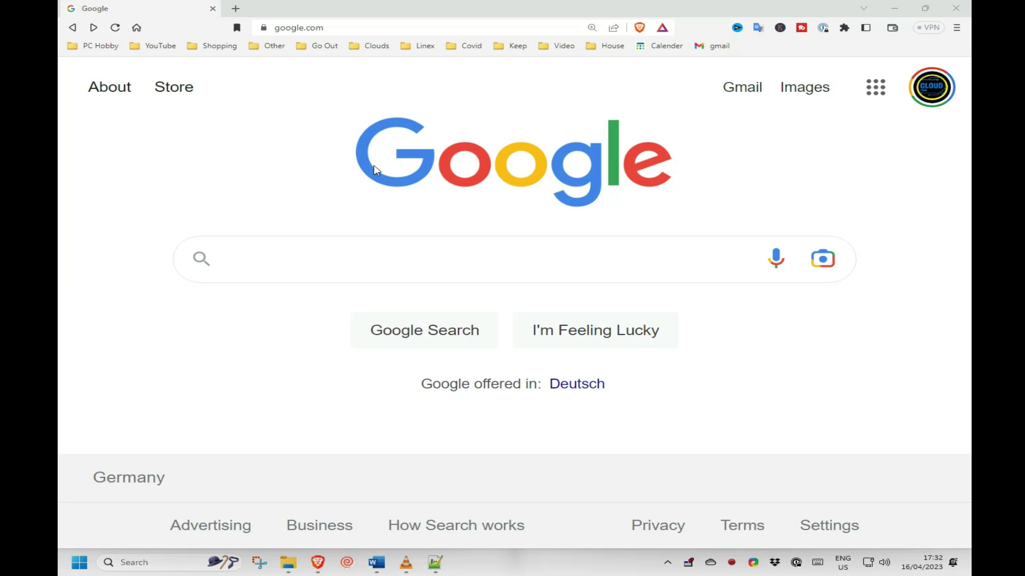
- Load the cloudtechfiles build-script-gnome.sh URL in Brave and scroll to SCRIPT END
click(282, 34)
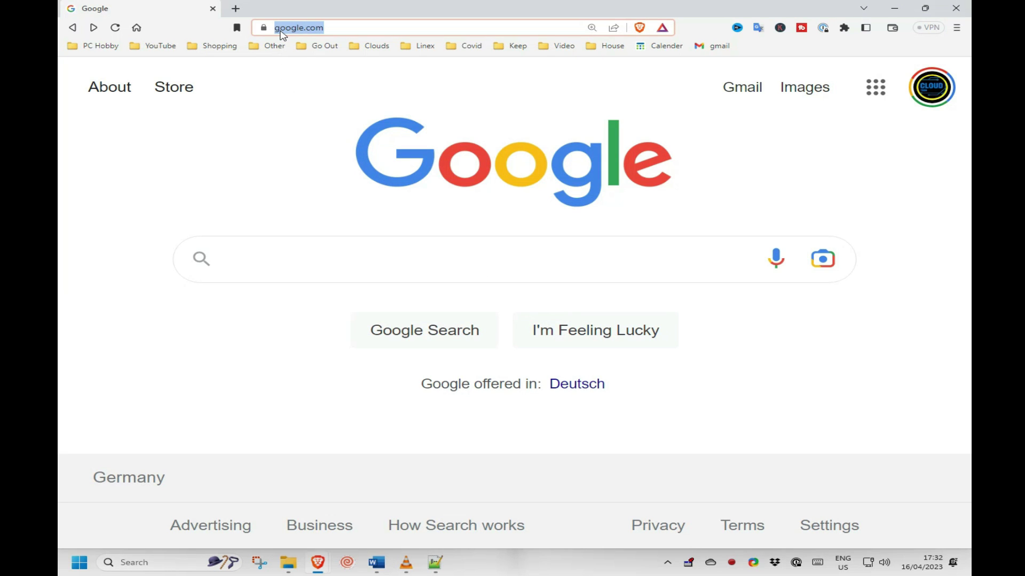
right_click(283, 34)
click(302, 141)
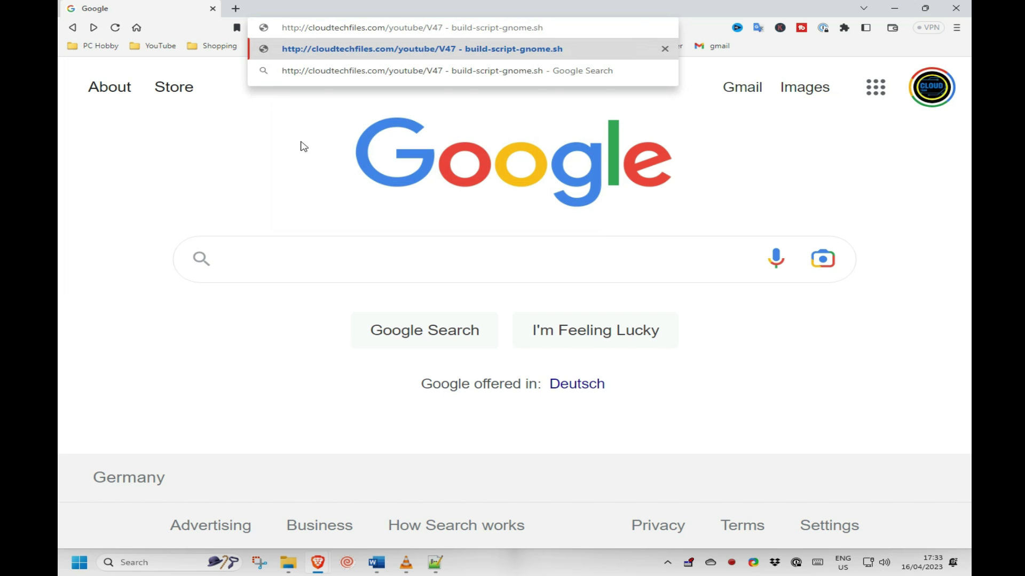
key(Return)
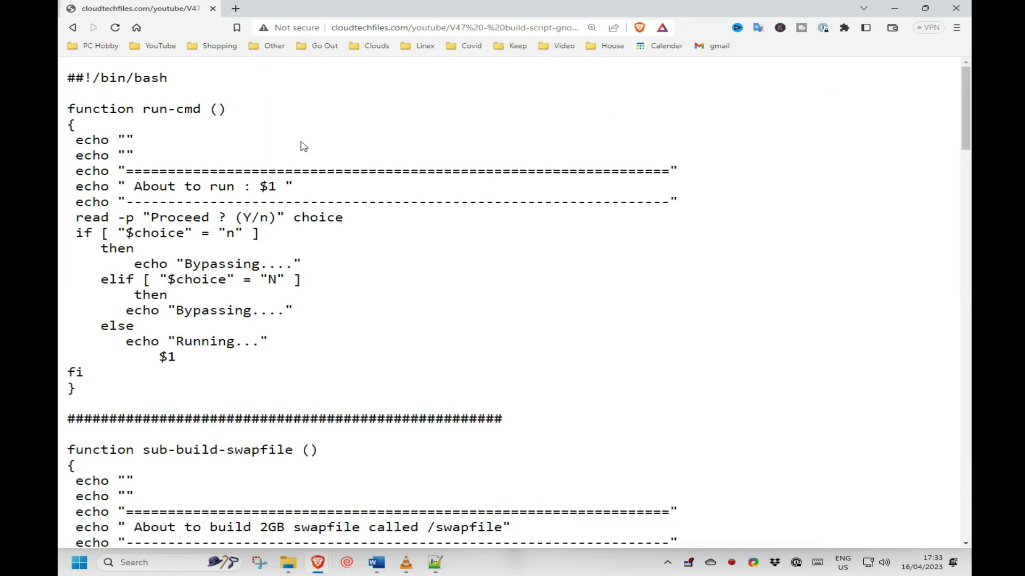
click(967, 345)
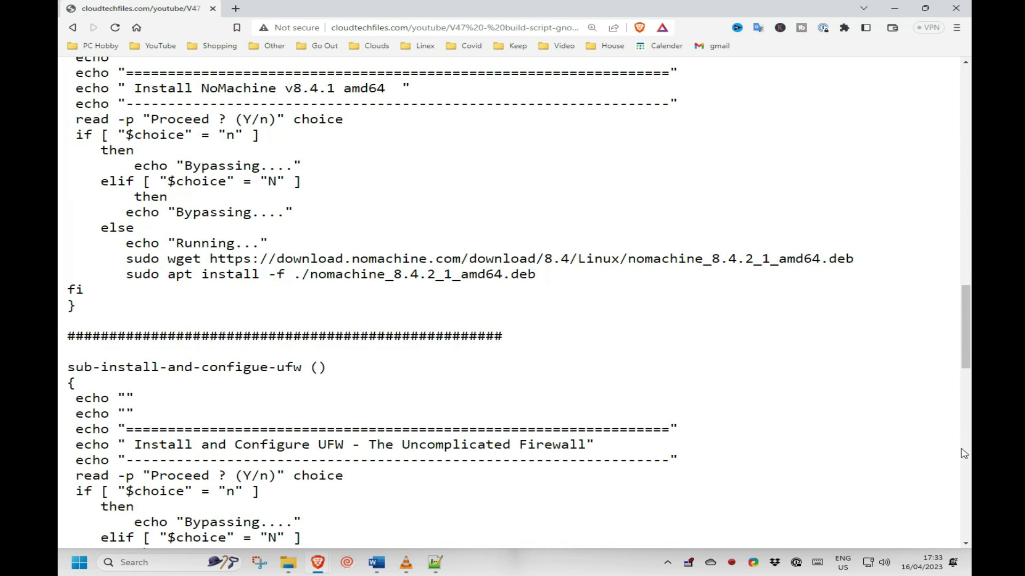
click(966, 463)
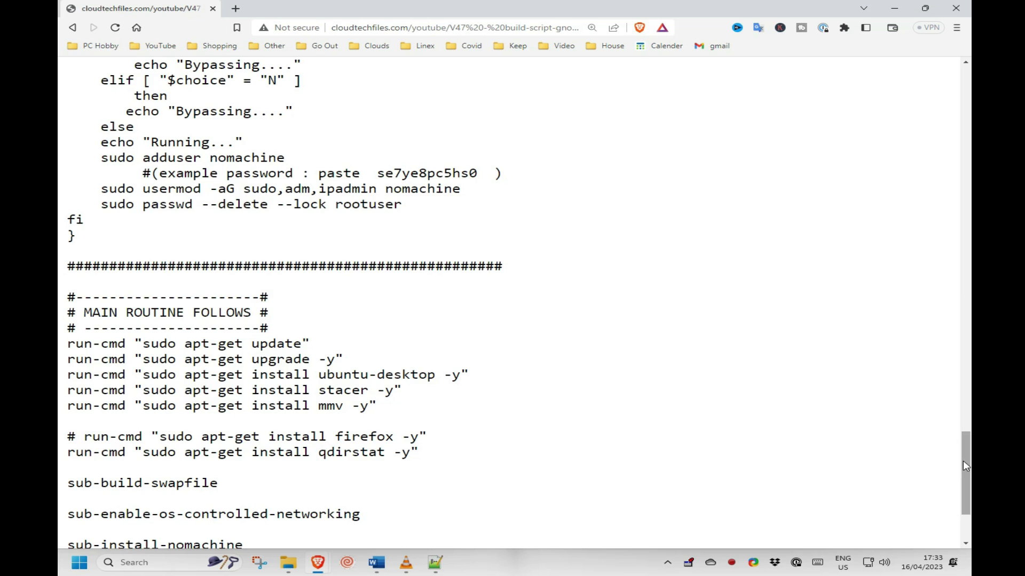
drag(962, 466, 963, 496)
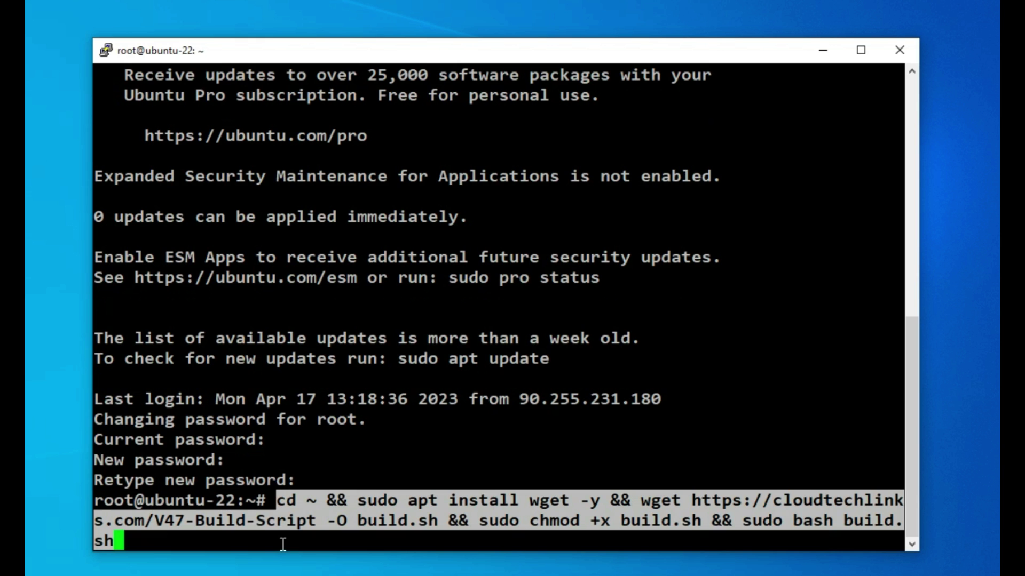
- Run the build command, approving the package update and upgrade and the needrestart service restarts
key(Return)
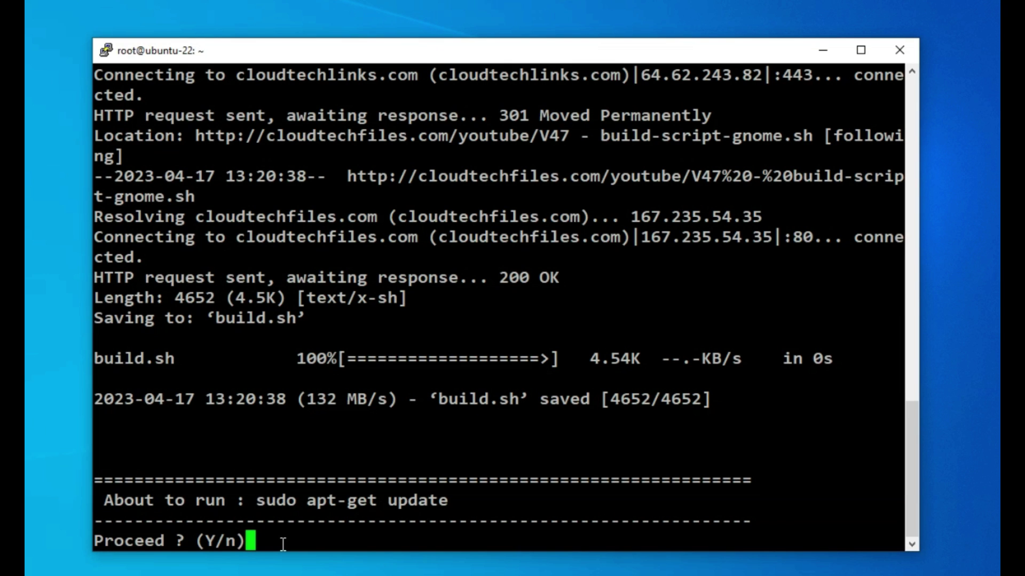
key(Return)
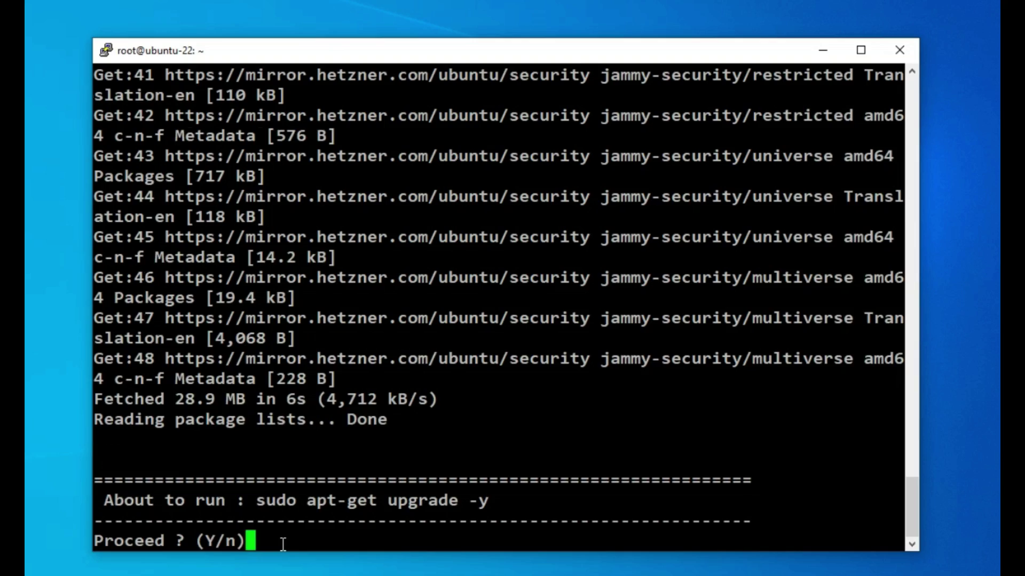
key(Return)
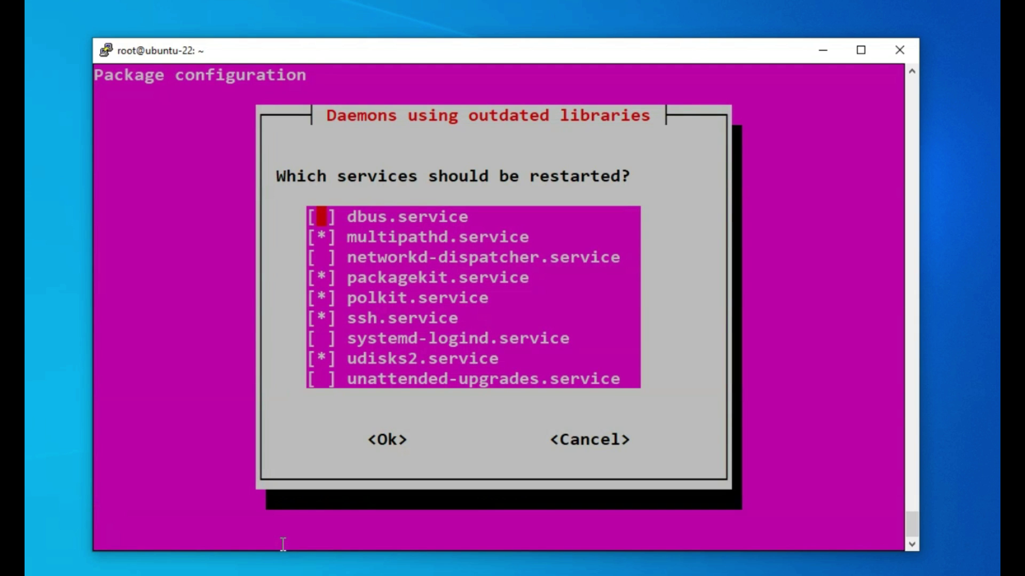
key(Tab)
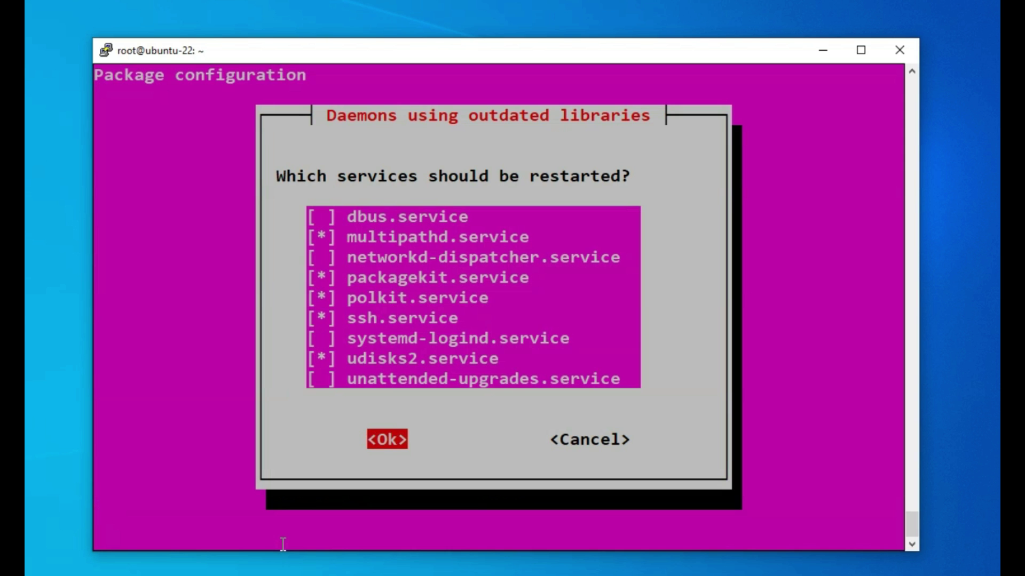
key(Return)
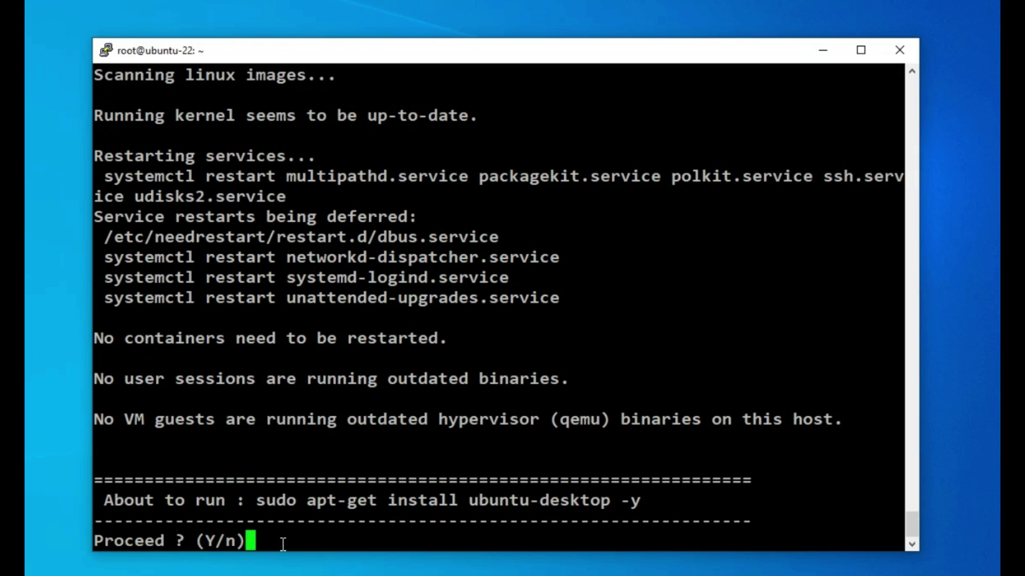
- Approve the ubuntu-desktop install and accept the needrestart restart dialog with Ok
key(Return)
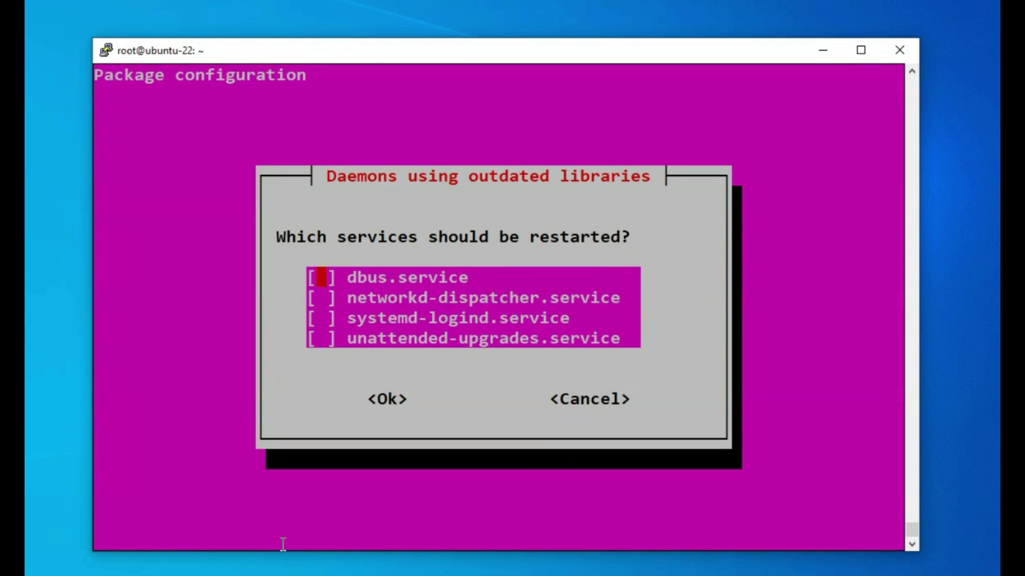
key(Return)
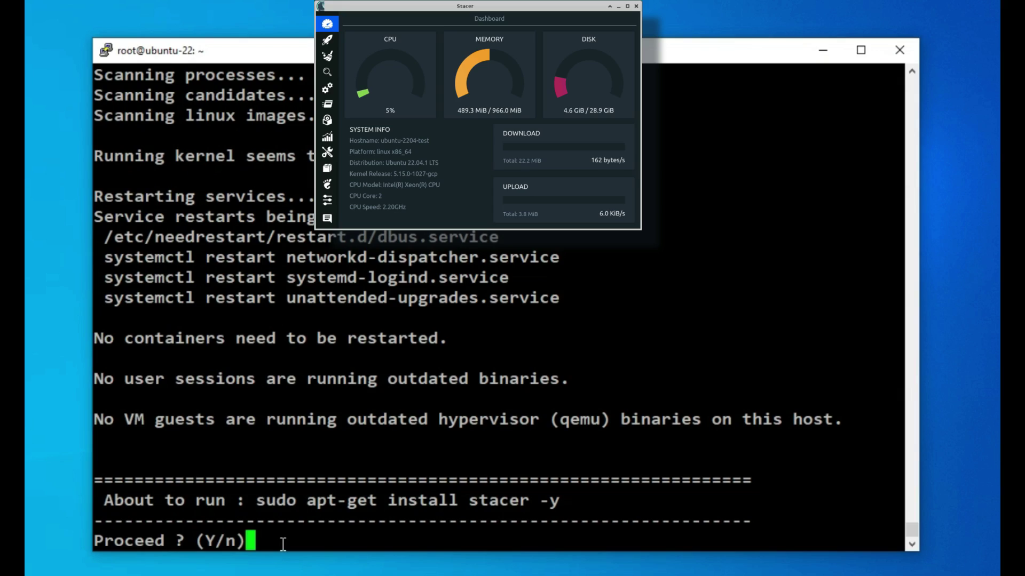
- Approve installing stacer, mmv and qdirstat, declining the service restarts after each one
key(Return)
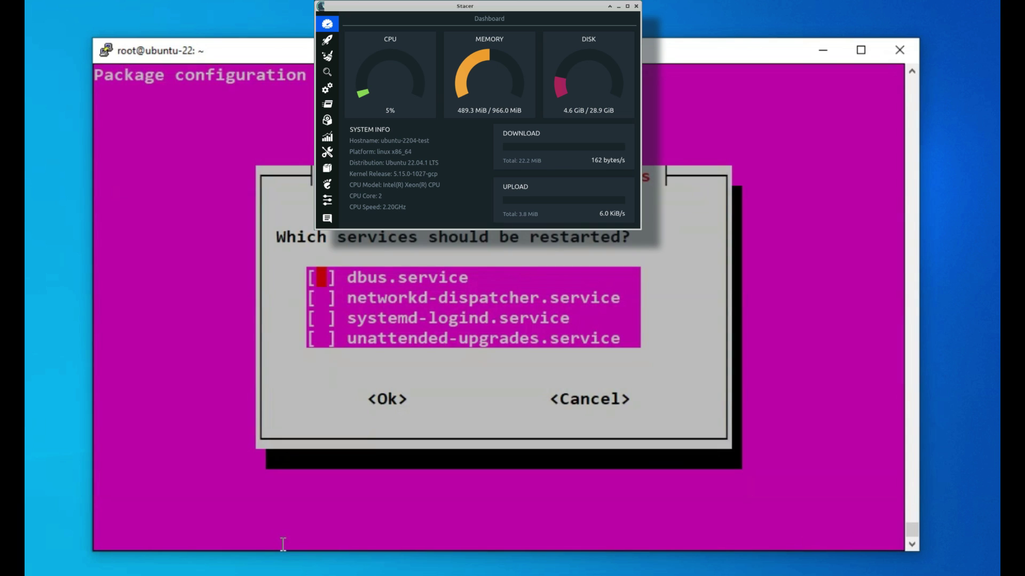
key(Tab)
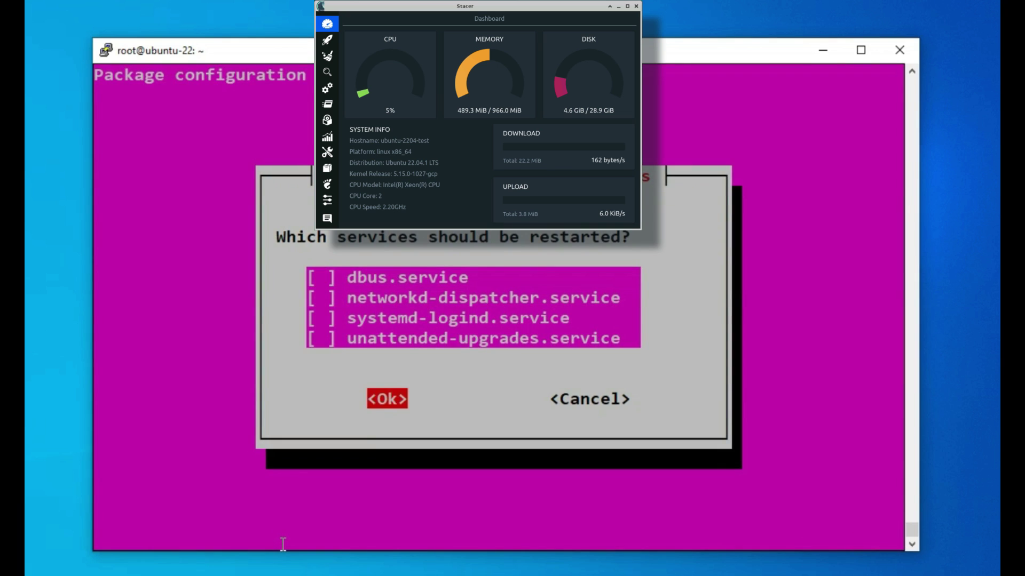
key(Return)
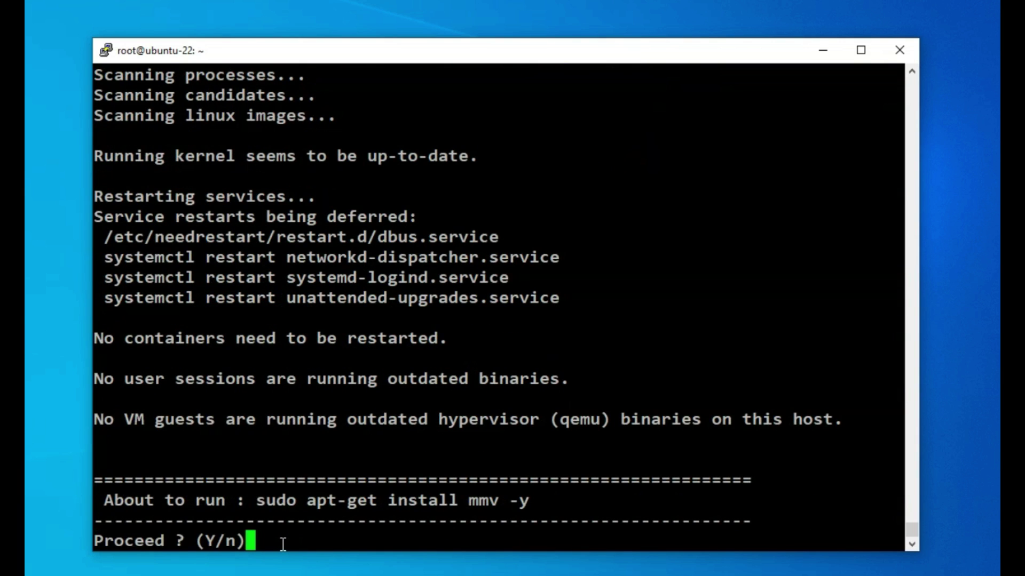
key(Return)
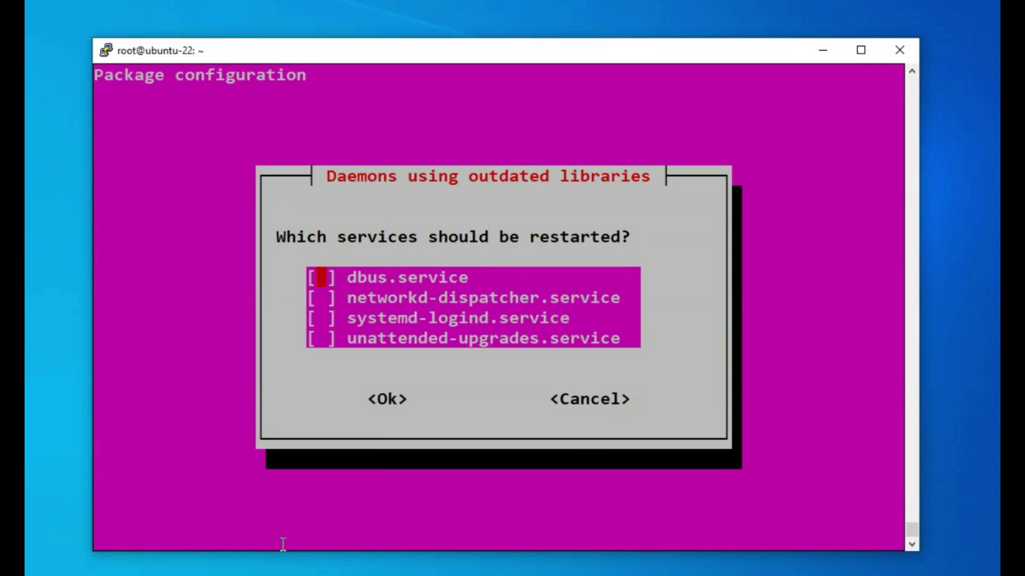
key(Tab)
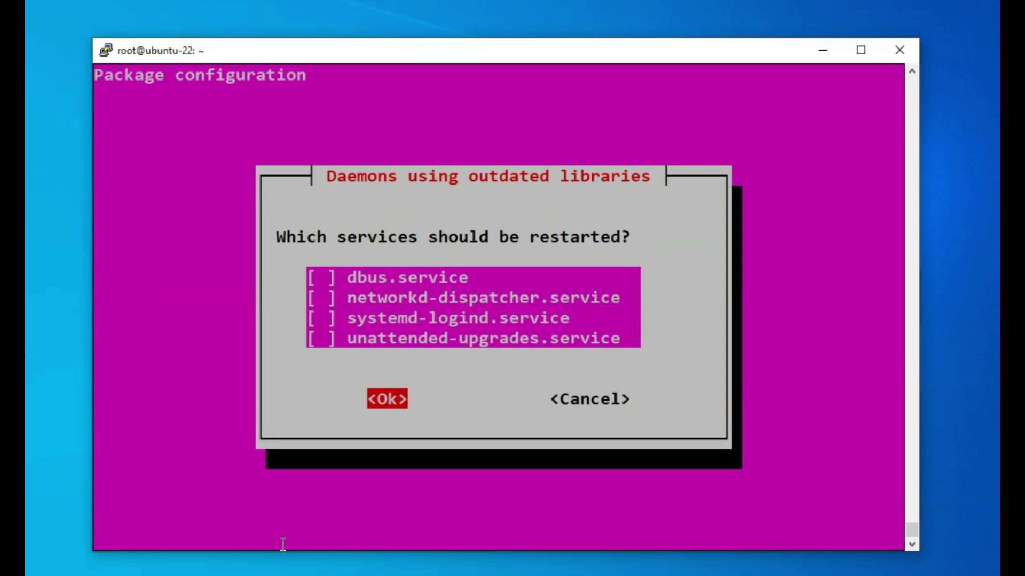
key(Return)
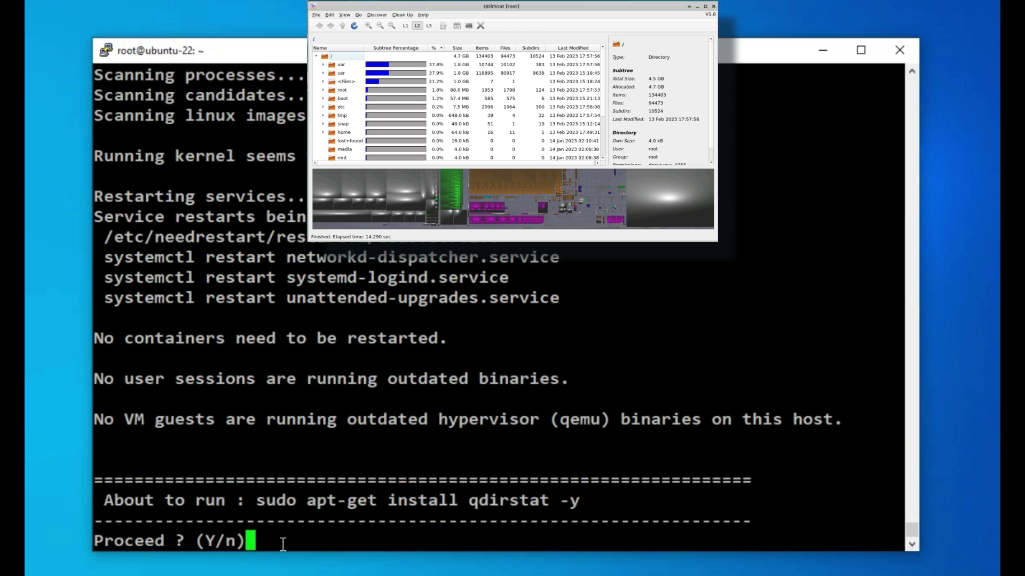
key(Return)
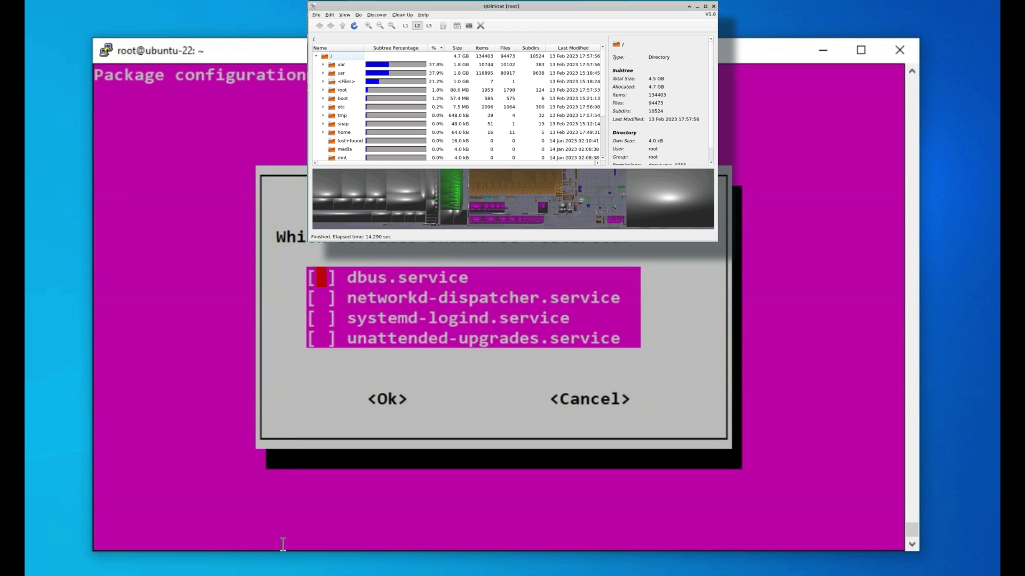
key(Tab)
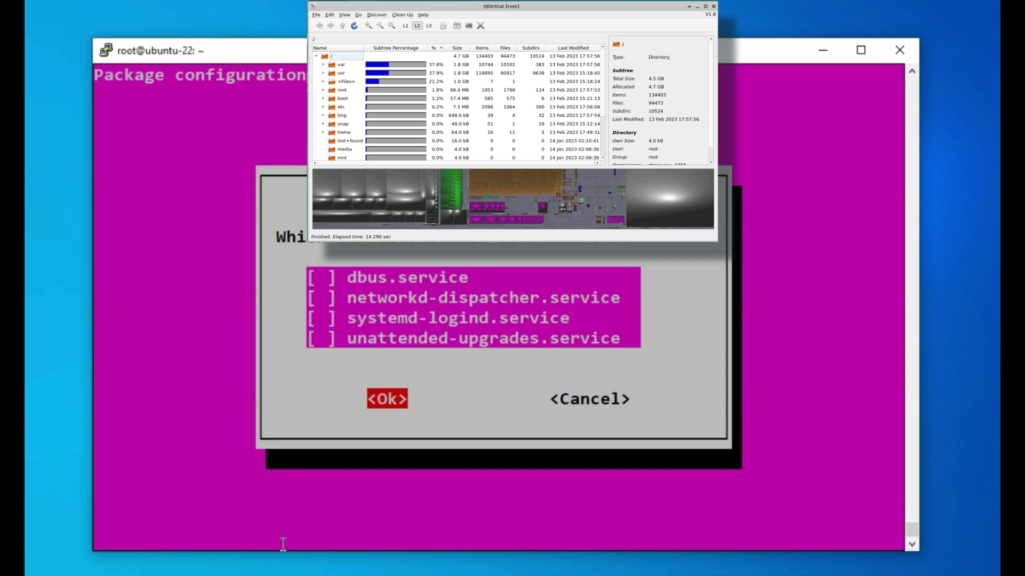
key(Return)
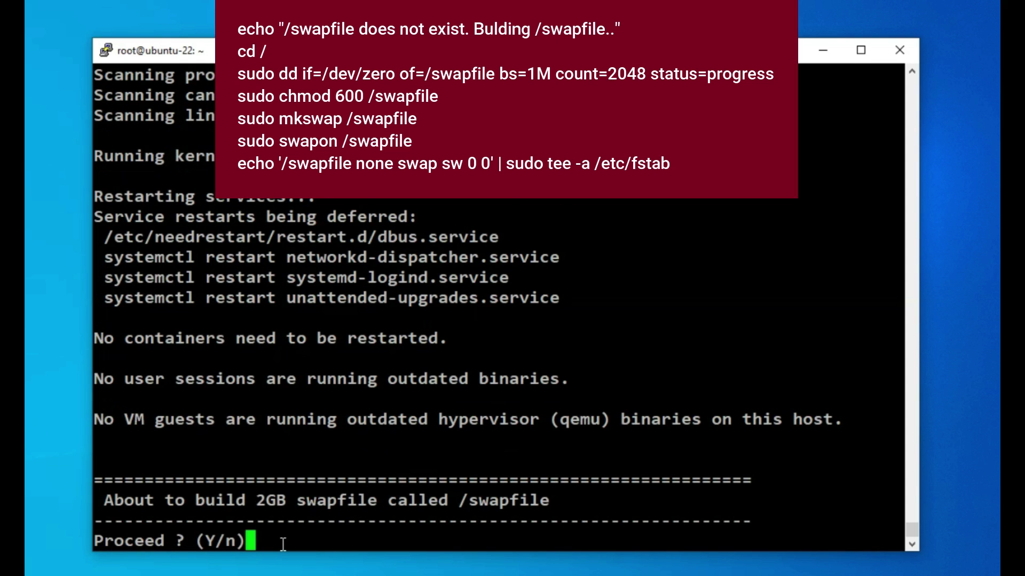
- Approve the 2GB swapfile, OS-controlled networking and the NoMachine install, deferring service restarts
key(Return)
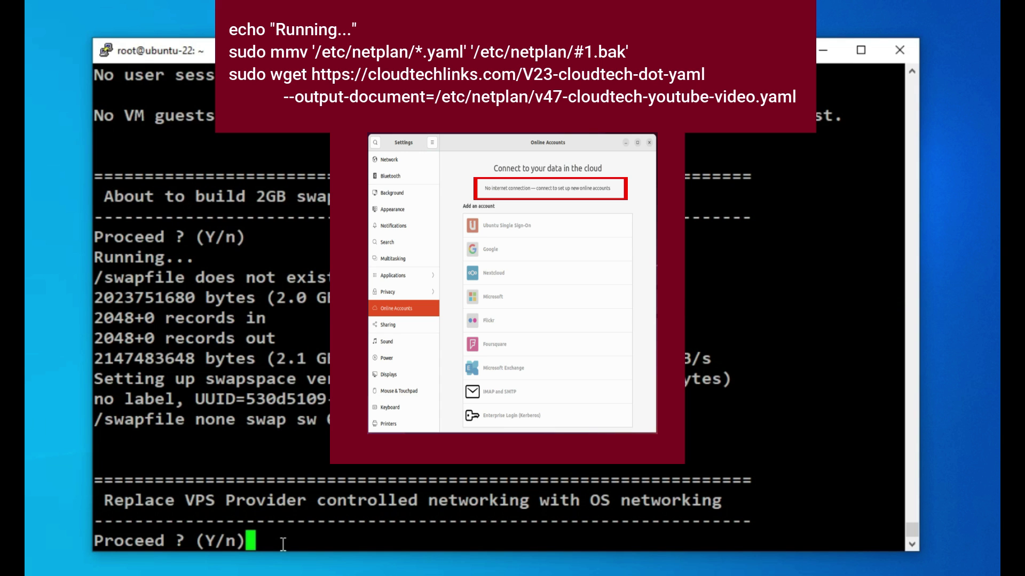
key(Return)
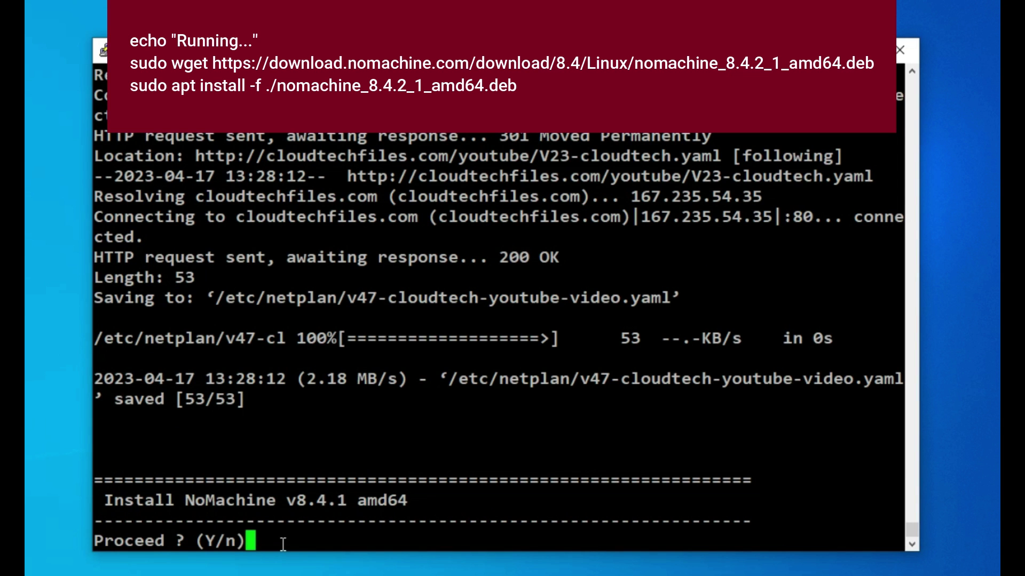
key(Return)
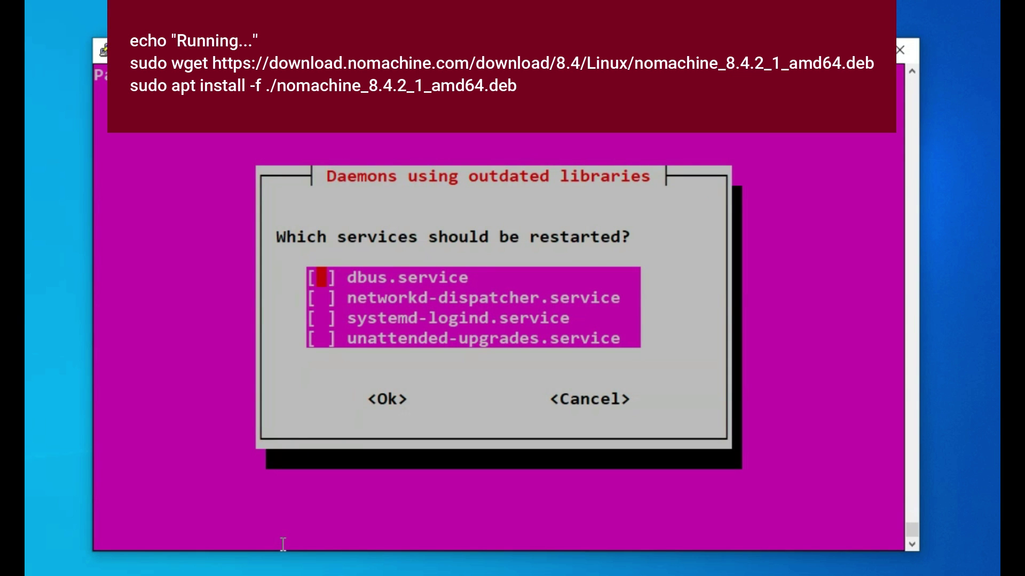
key(Tab)
key(Return)
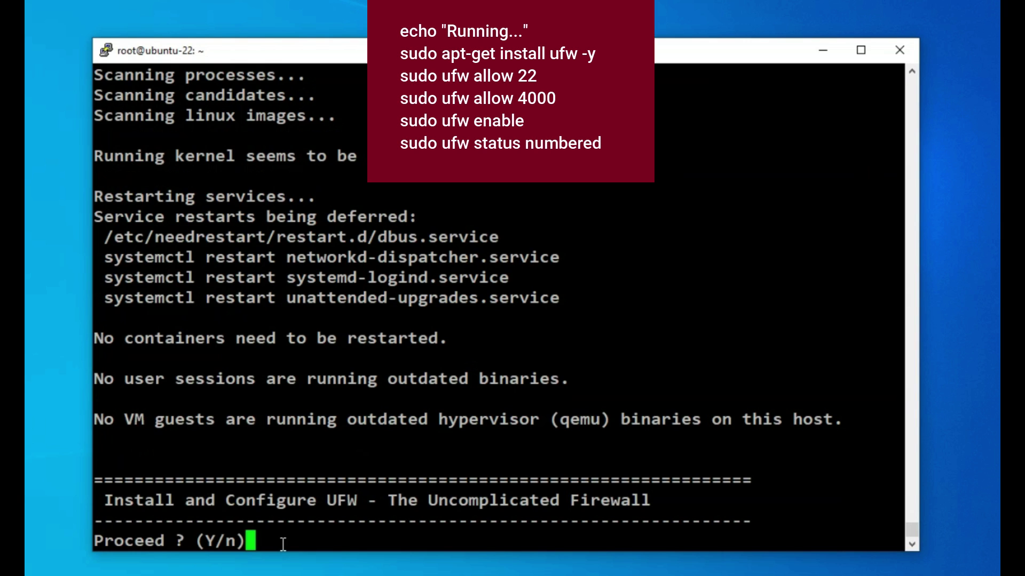
- Install and enable the UFW firewall, accepting the SSH disruption warning
key(Return)
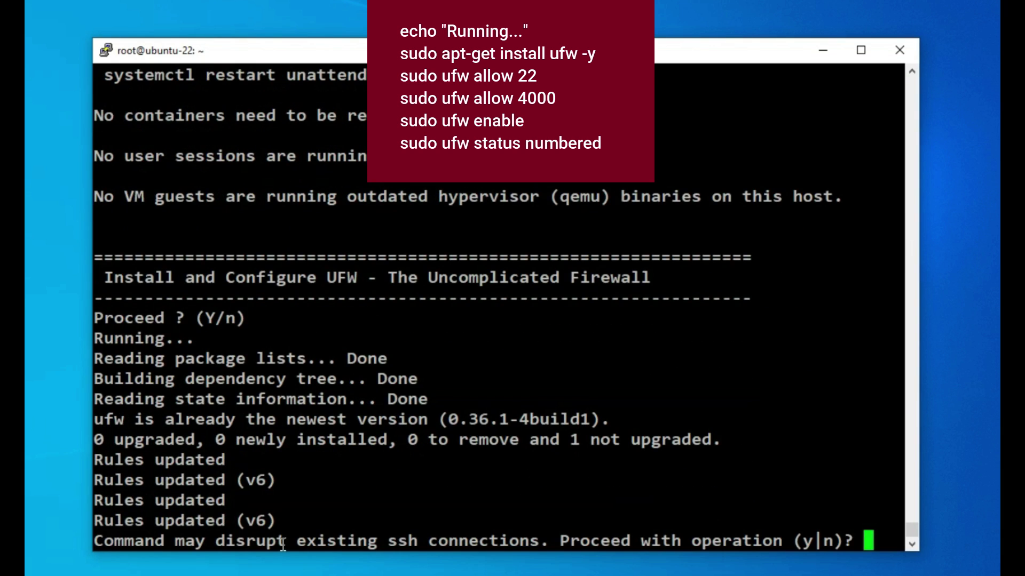
text(y)
key(Return)
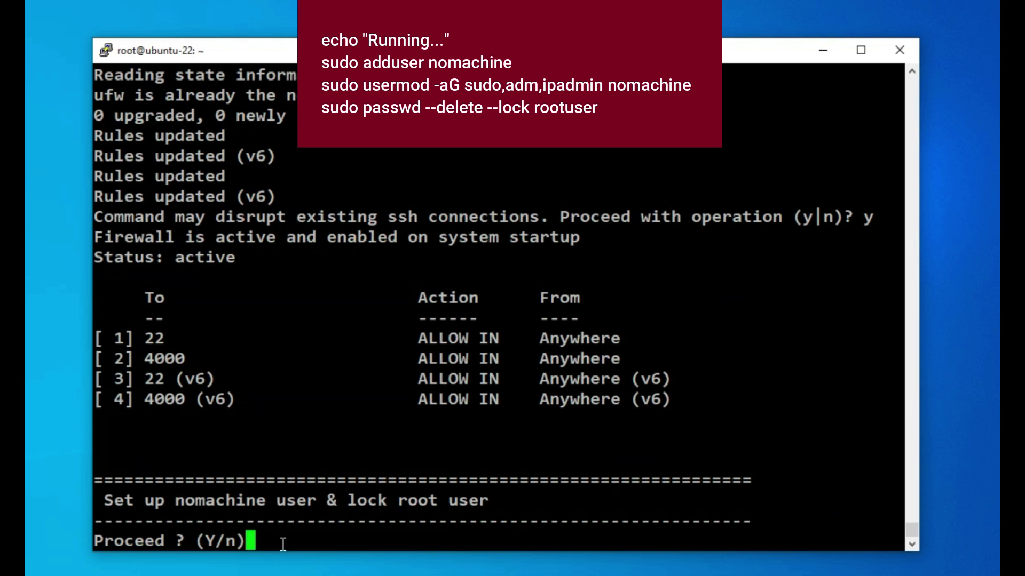
- Create the nomachine user with a password and blank details, and confirm them as correct
key(Return)
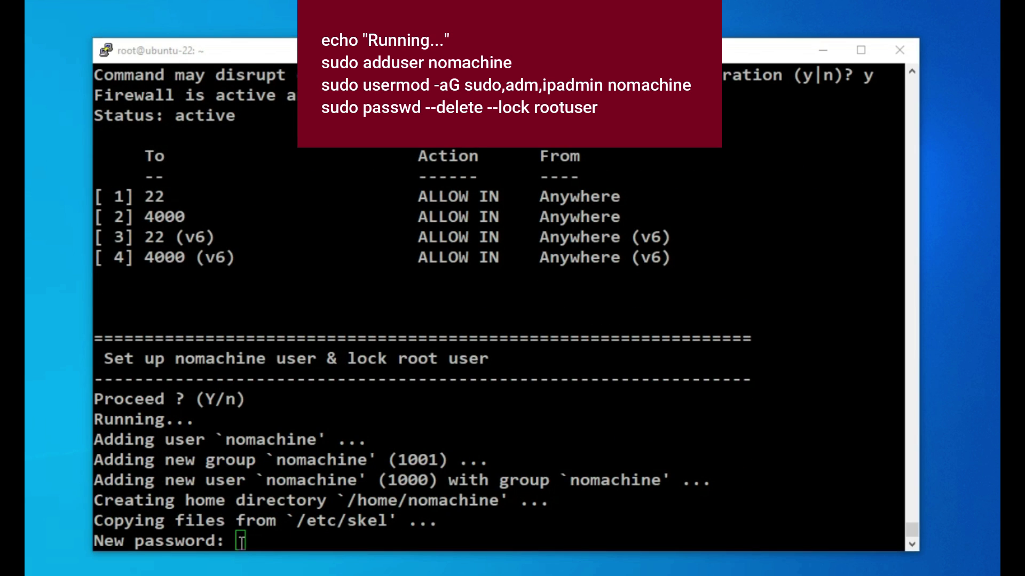
key(Return)
key(Return)
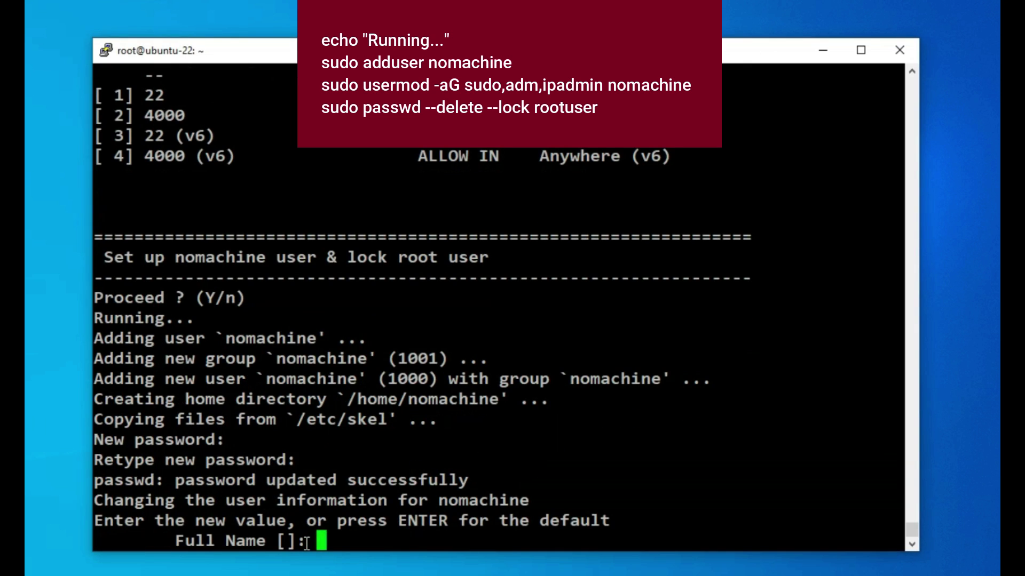
key(Return)
key(Return)
key(Return)
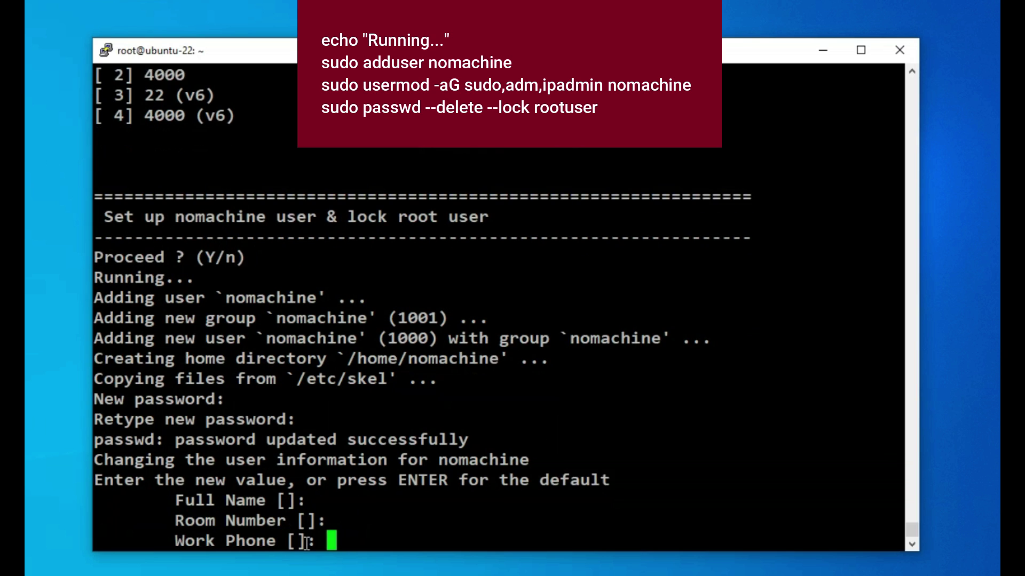
key(Return)
key(Return)
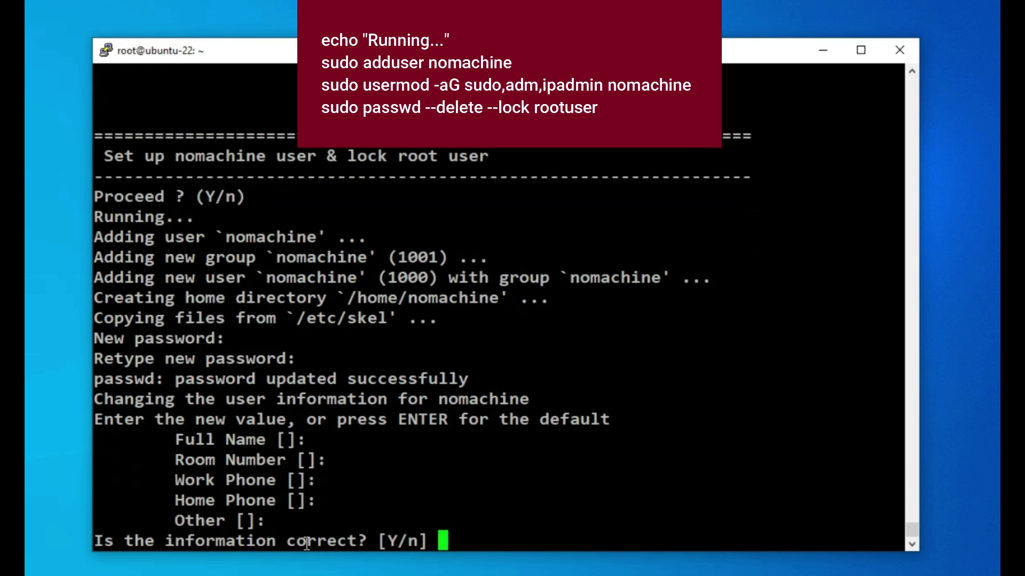
text(y)
key(Return)
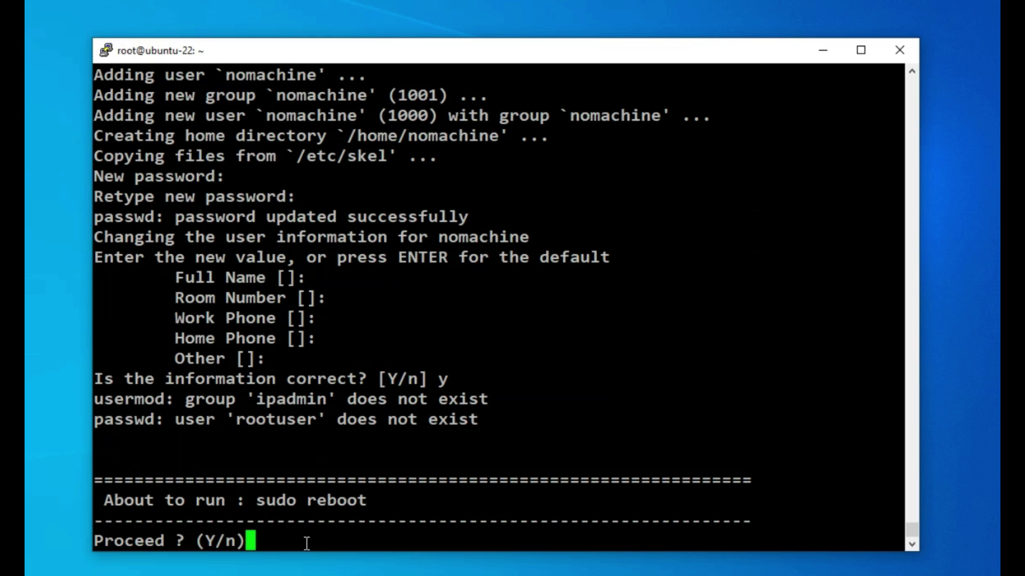
- Approve the sudo reboot so the server restarts and the SSH session closes
key(Return)
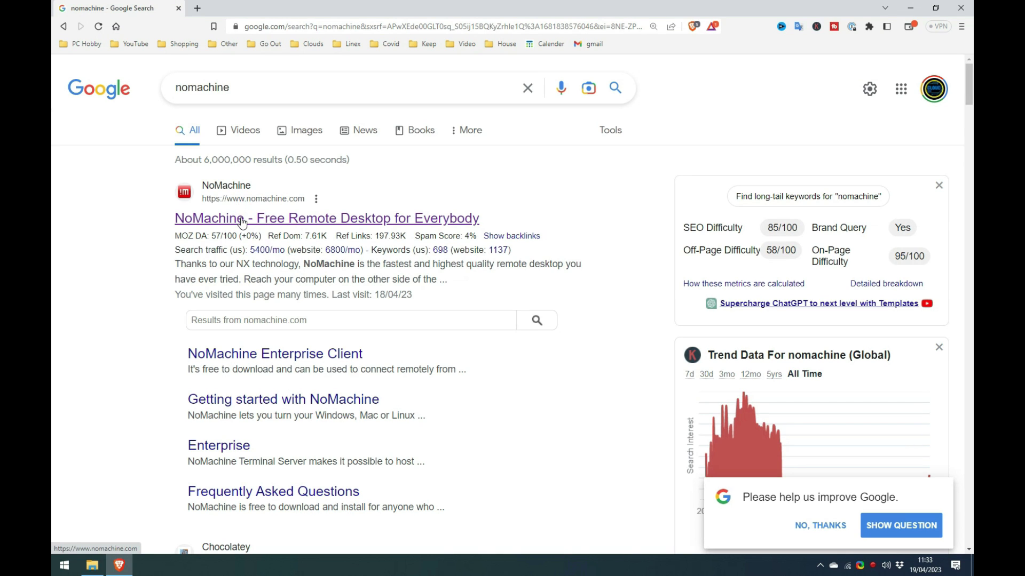
- Open nomachine.com from the 'NoMachine - Free Remote Desktop for Everybody' search result
click(242, 219)
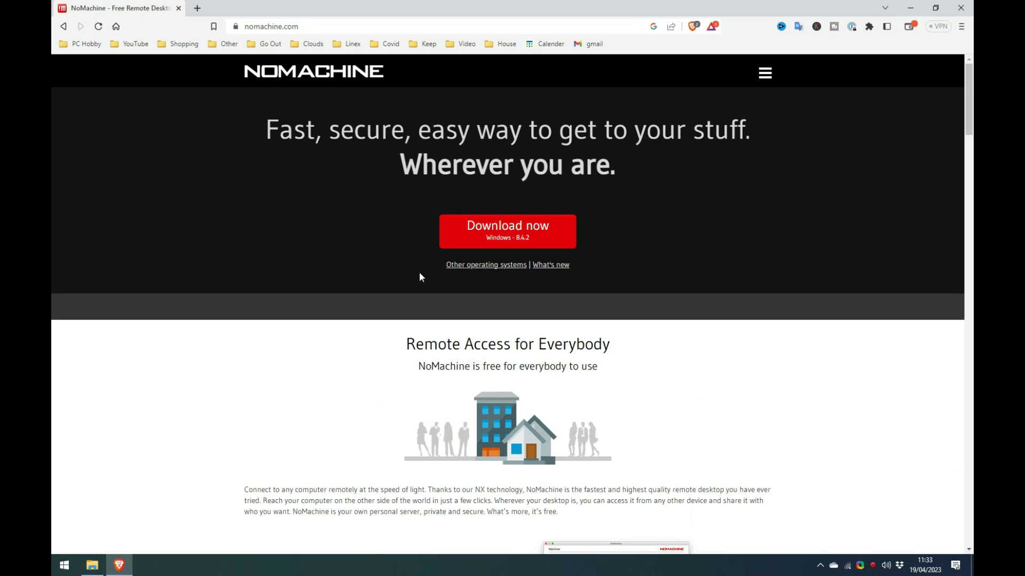
- Start the download of the Windows installer nomachine_8.4.2_10_x64.exe with 'Download now'
click(499, 244)
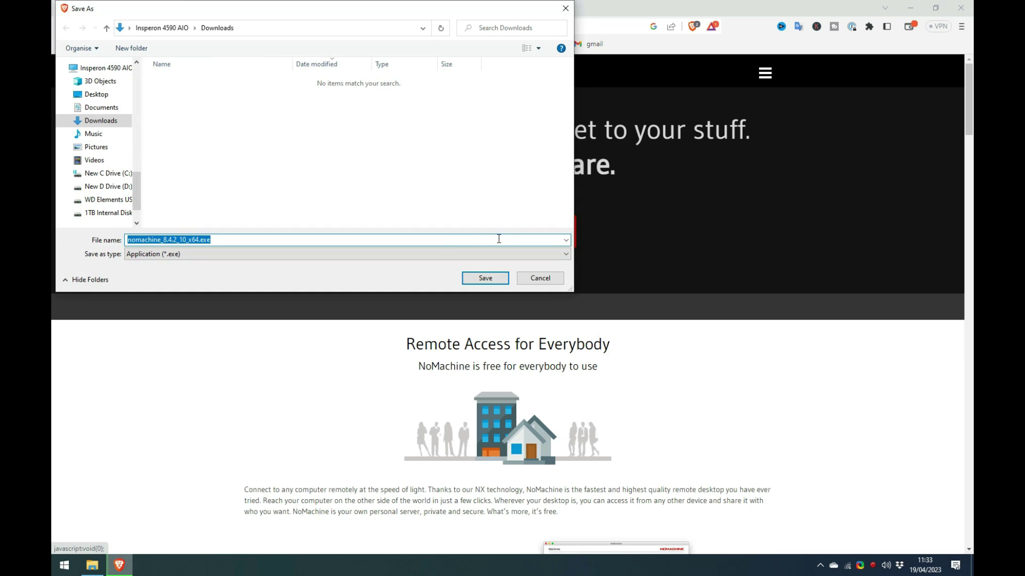
- Save nomachine_8.4.2_10_x64.exe to Downloads and launch the installer
click(485, 278)
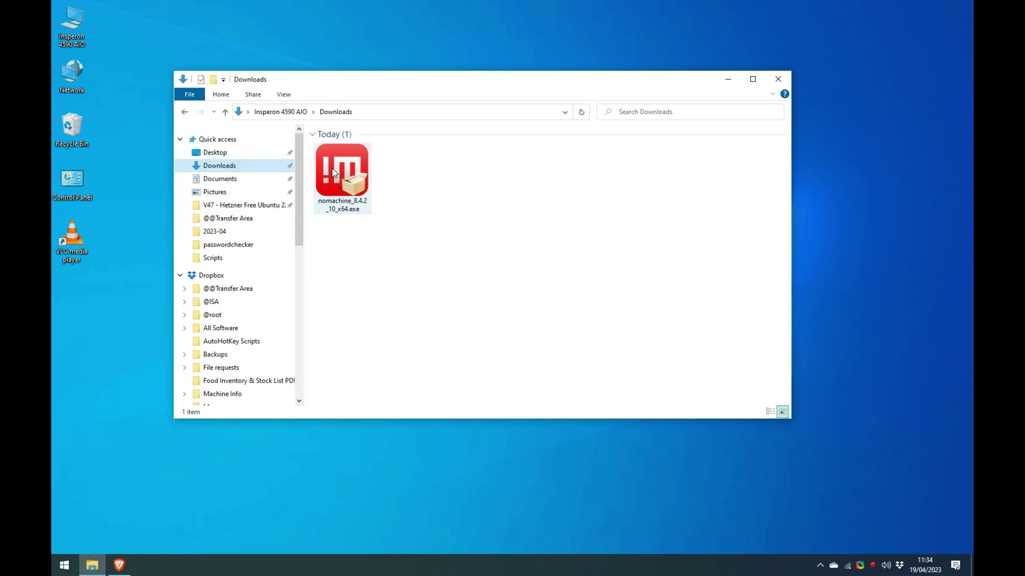
double_click(333, 172)
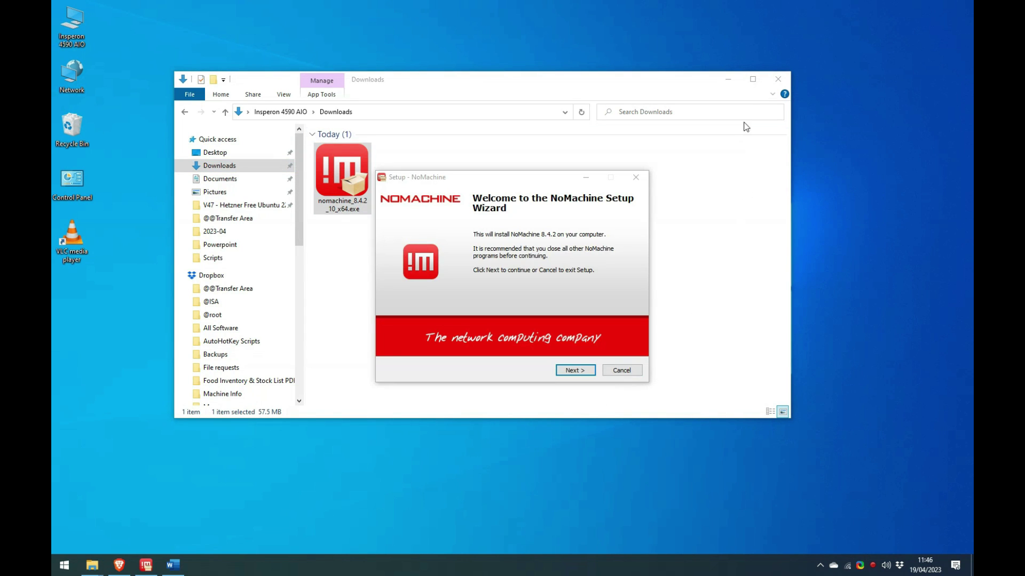
click(728, 79)
- Accept the licence, install NoMachine 8.4.2 to the default location and close the wizard
click(574, 369)
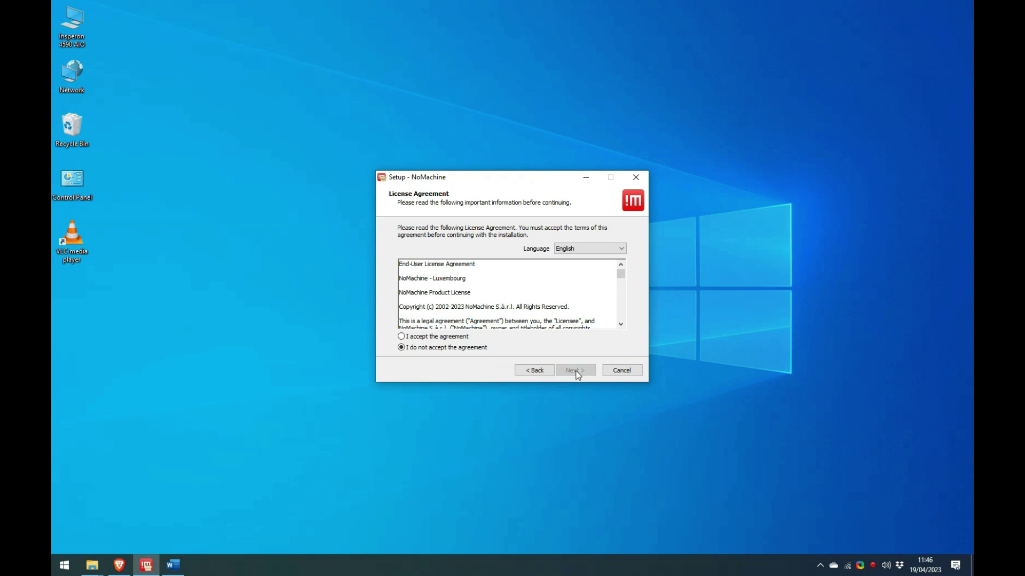
click(459, 340)
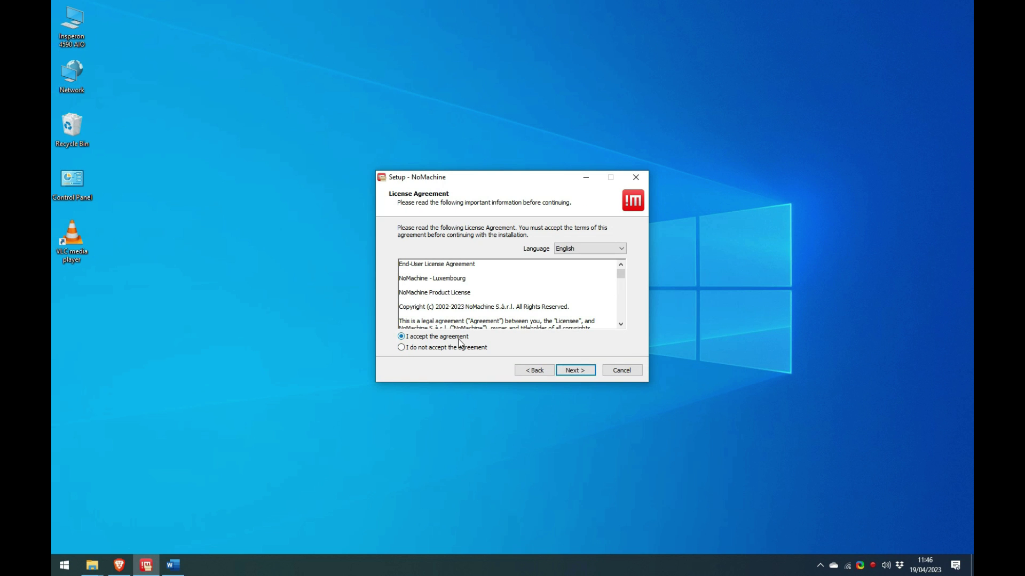
click(575, 370)
click(576, 374)
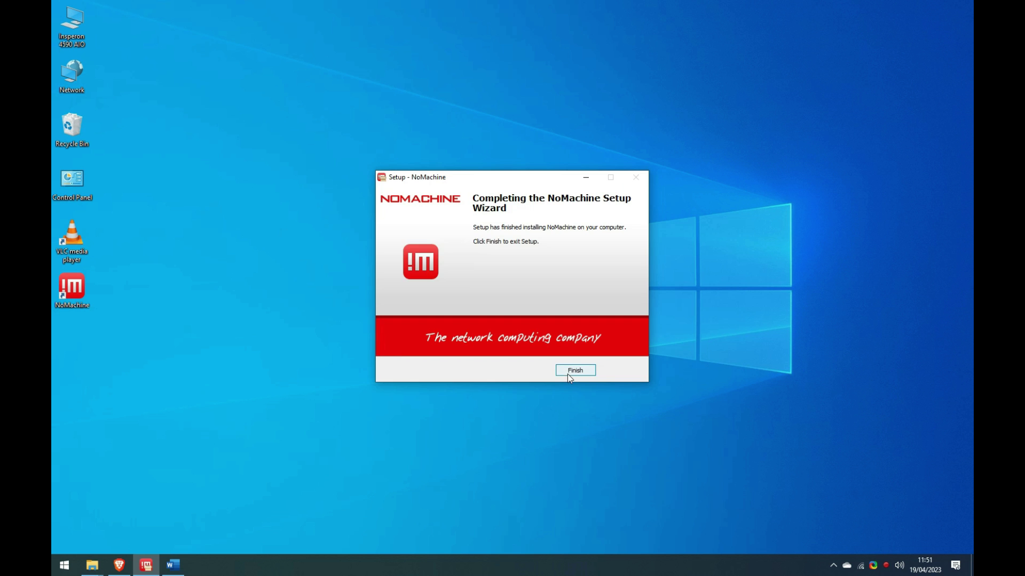
click(569, 374)
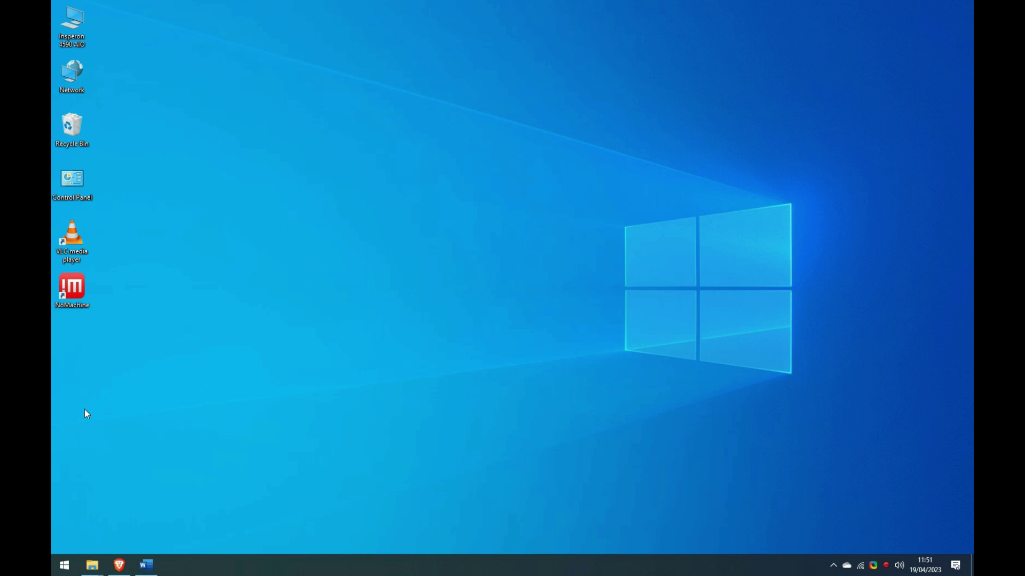
- Launch the NoMachine client and dismiss the Welcome and Guest desktop sharing pages
double_click(71, 287)
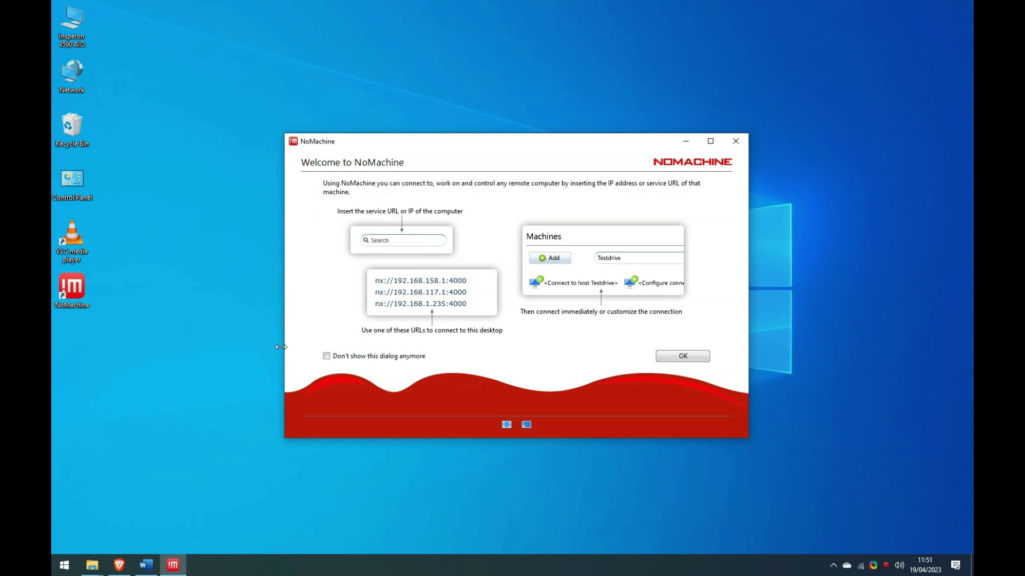
click(664, 356)
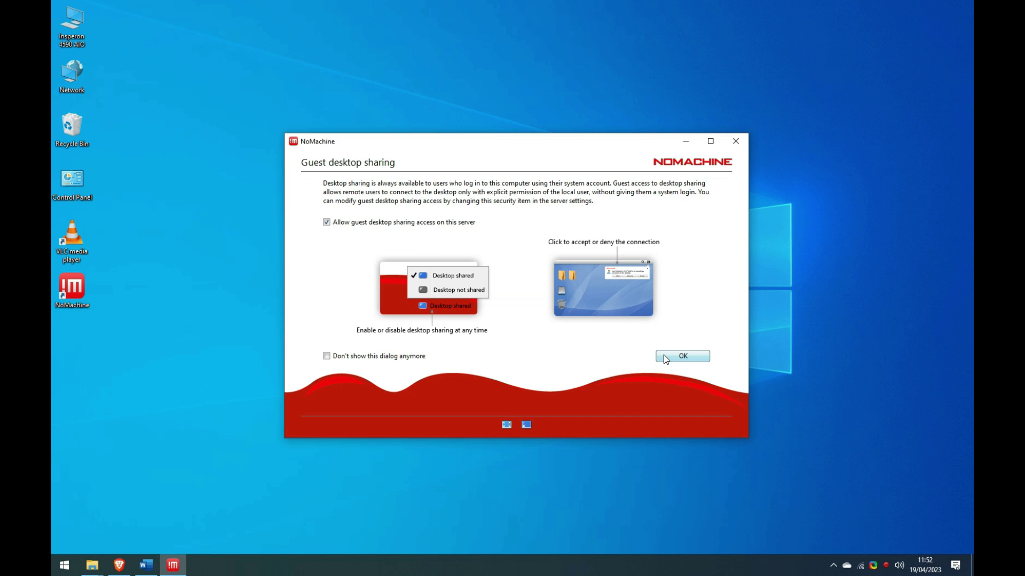
click(664, 356)
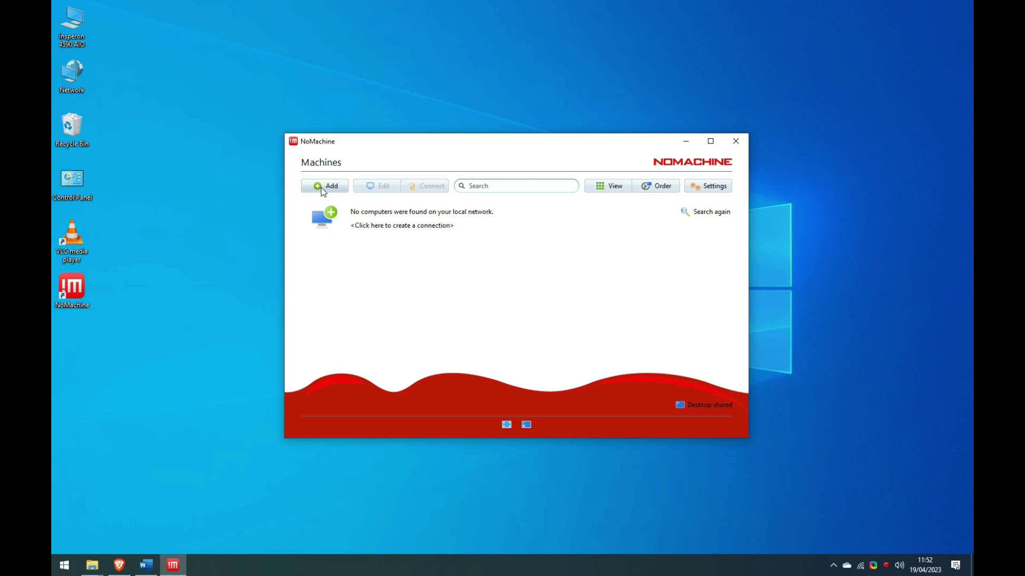
- Add a connection named 'Hetzner Ubuntu 22.04' with host 5.161.58.169 copied from the Hetzner console
click(322, 187)
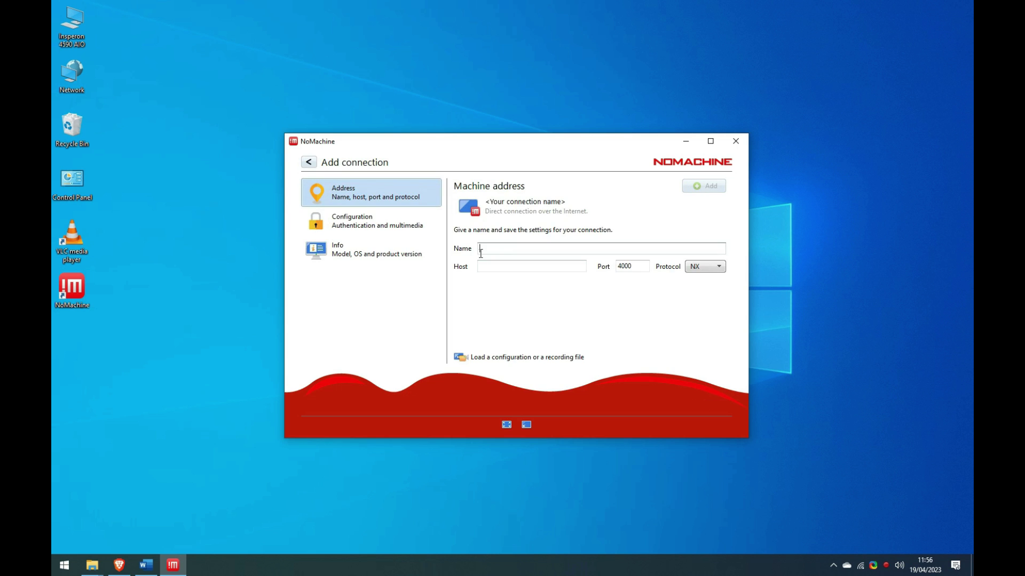
text(Hetzner Ubuntu 22.04)
click(496, 268)
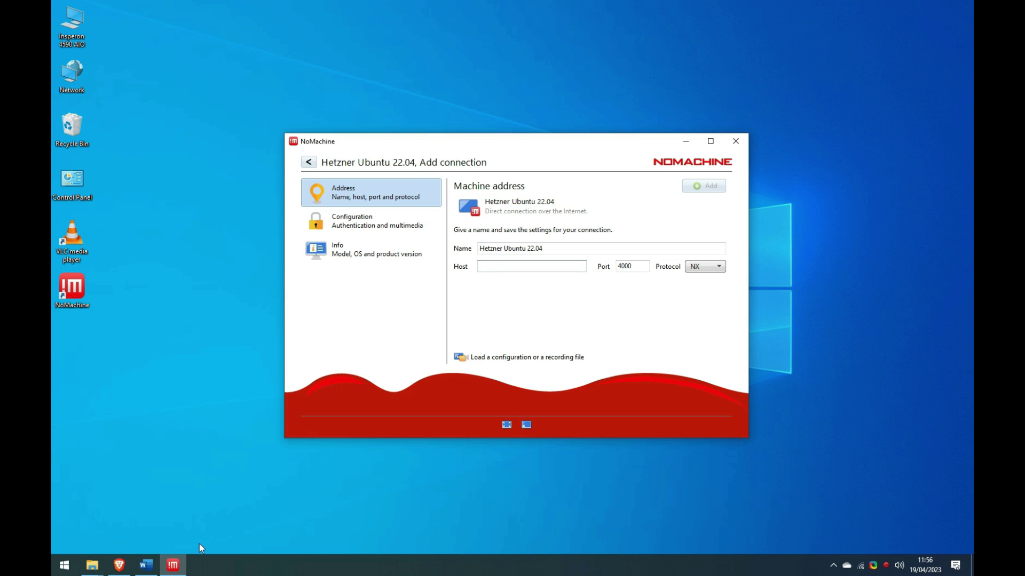
click(127, 573)
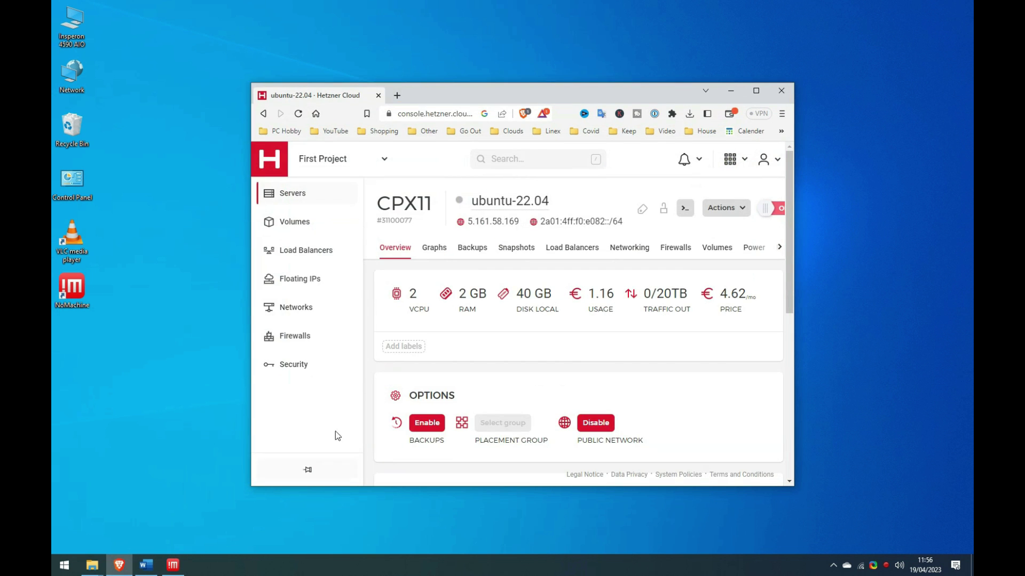
click(493, 219)
click(732, 91)
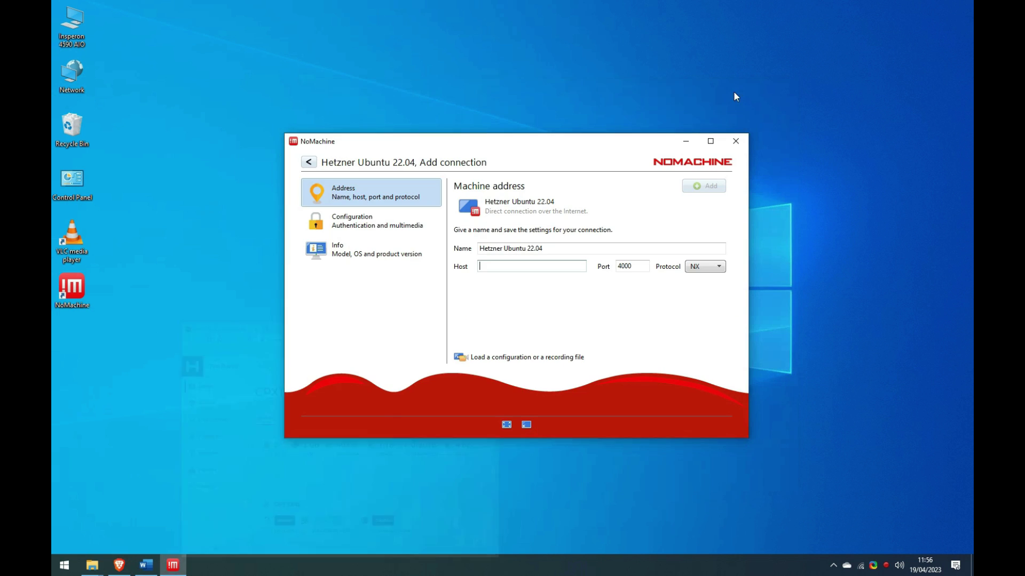
right_click(523, 268)
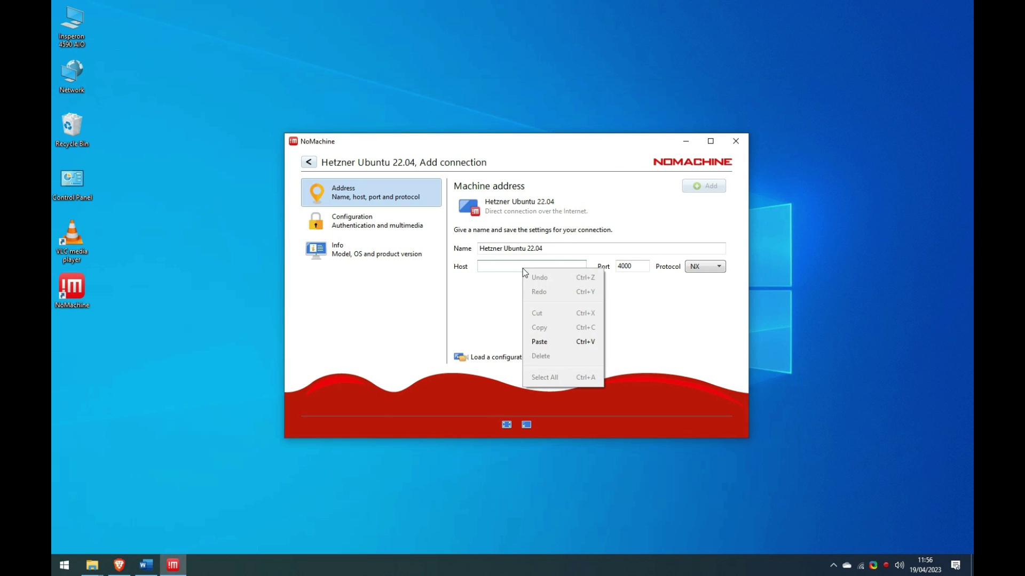
click(529, 338)
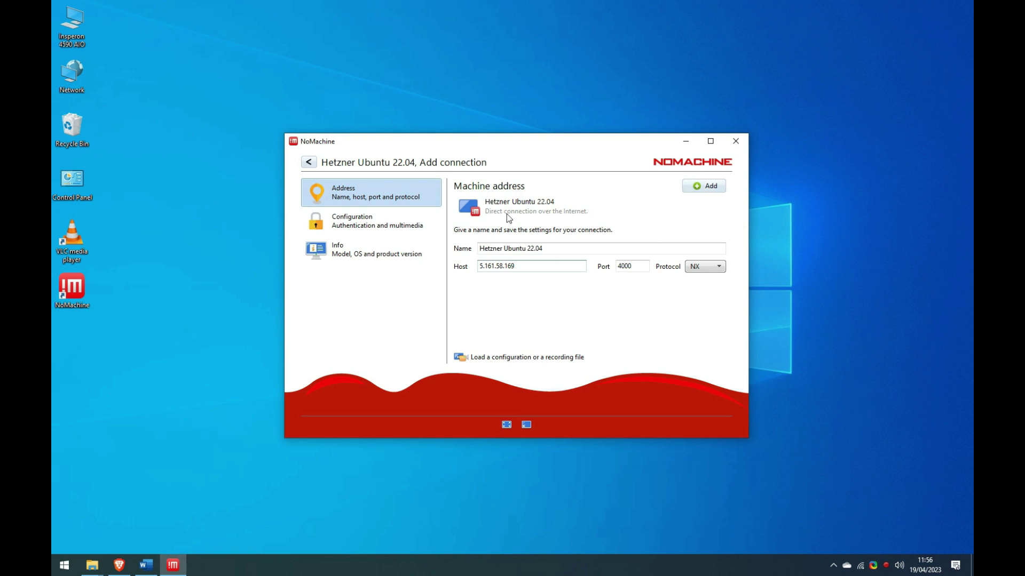
- Review the Configuration and Info pages, then save the connection on port 4000 over NX
click(377, 229)
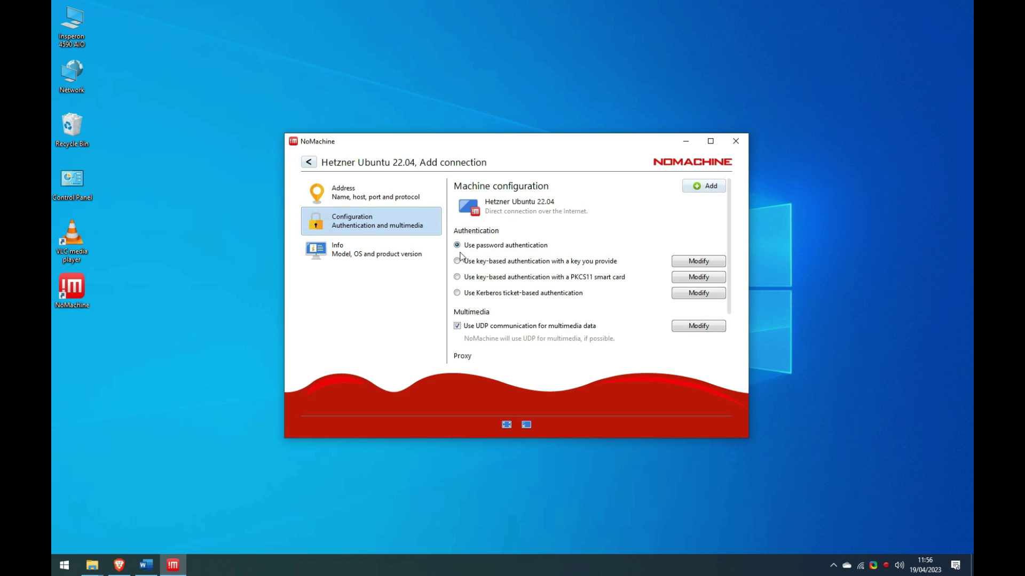
click(373, 255)
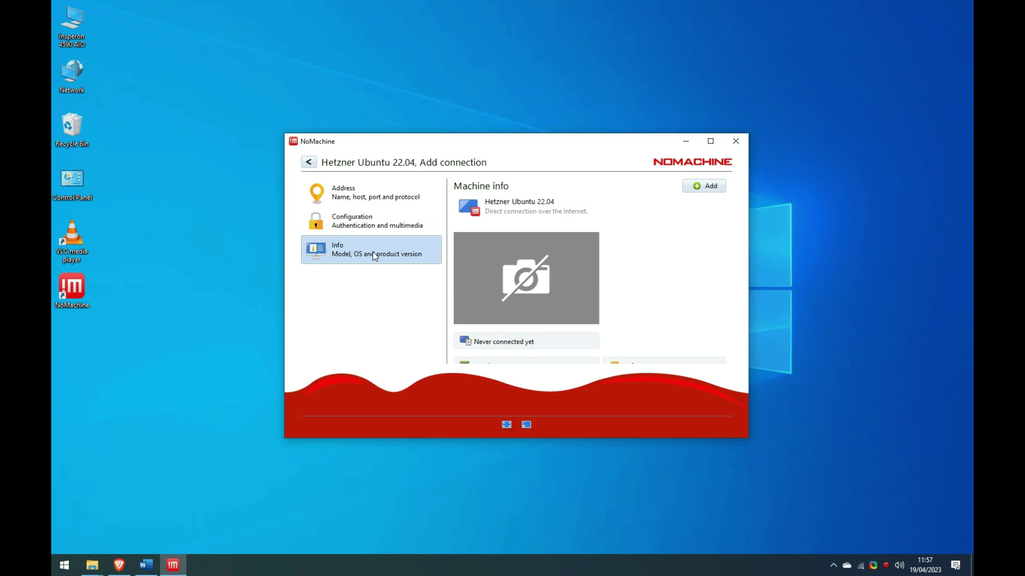
click(353, 191)
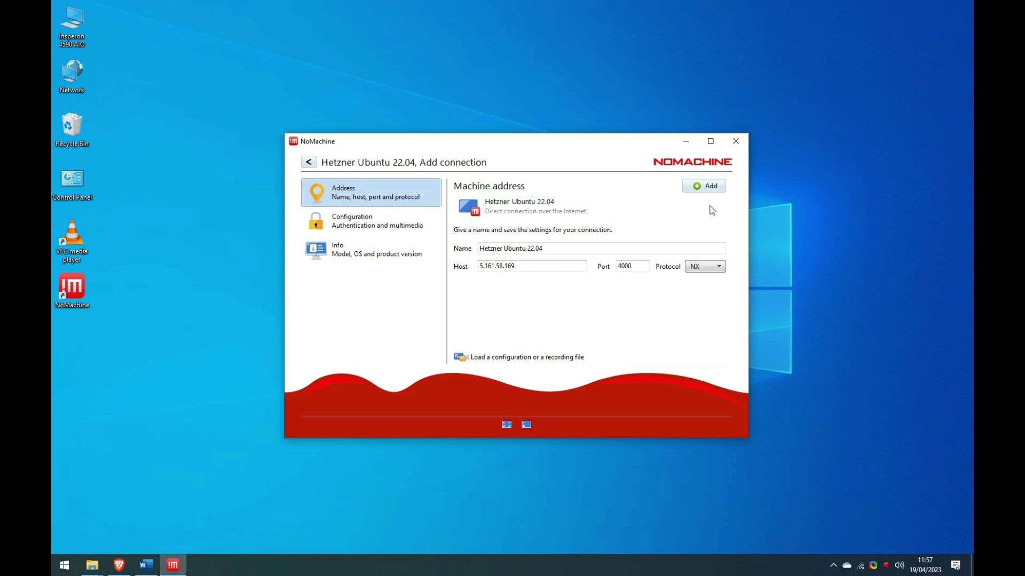
click(704, 188)
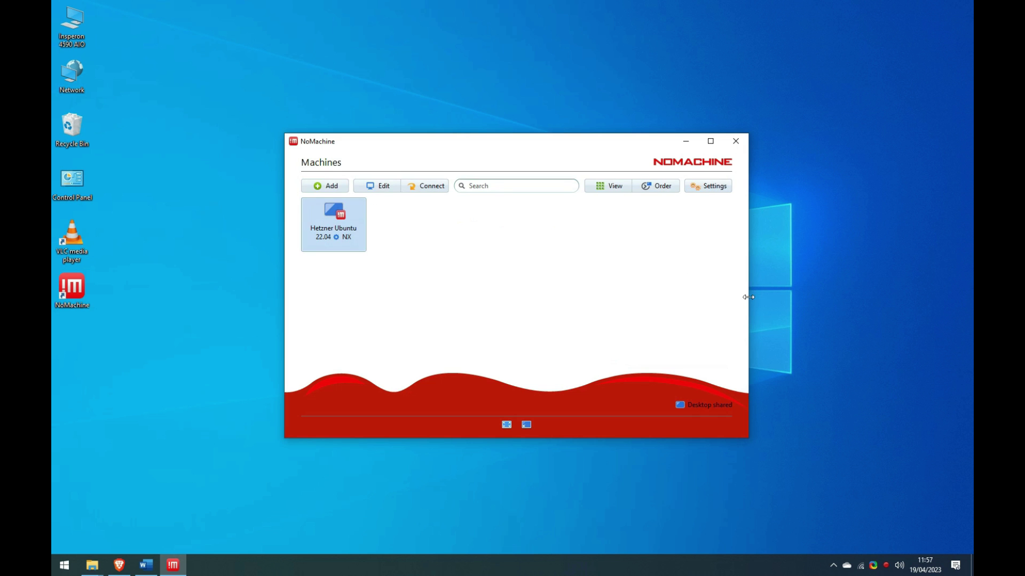
- Connect to Hetzner Ubuntu 22.04, trust its host identity, and log in as the nomachine user with the password saved
double_click(335, 235)
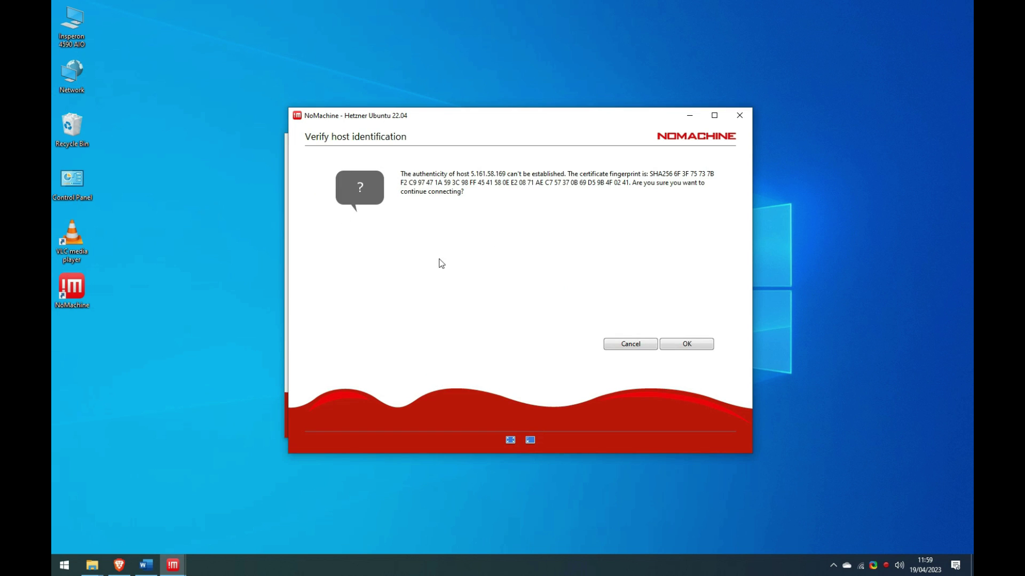
click(672, 346)
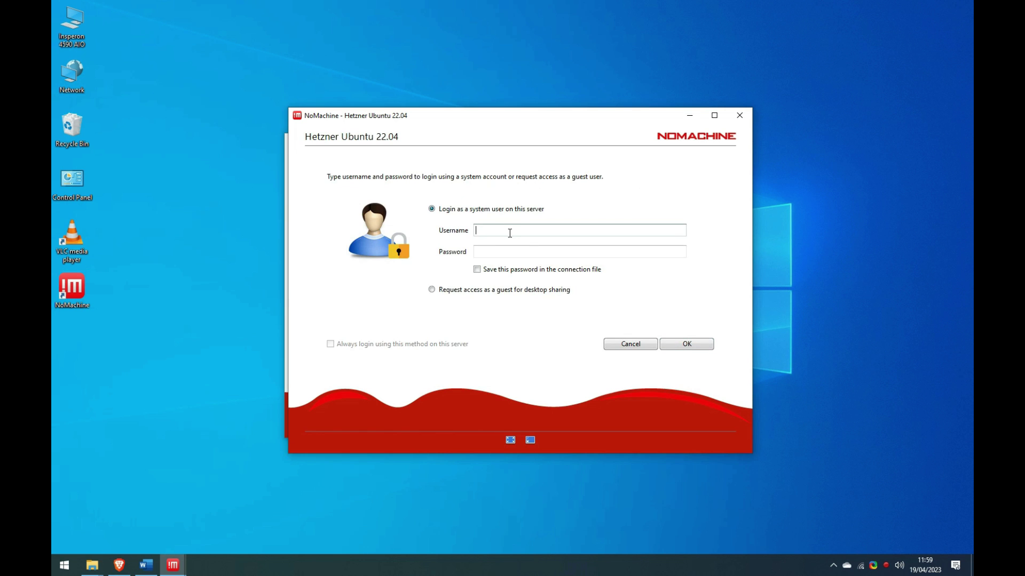
text(nomachine)
click(488, 248)
text(•••••••••••••)
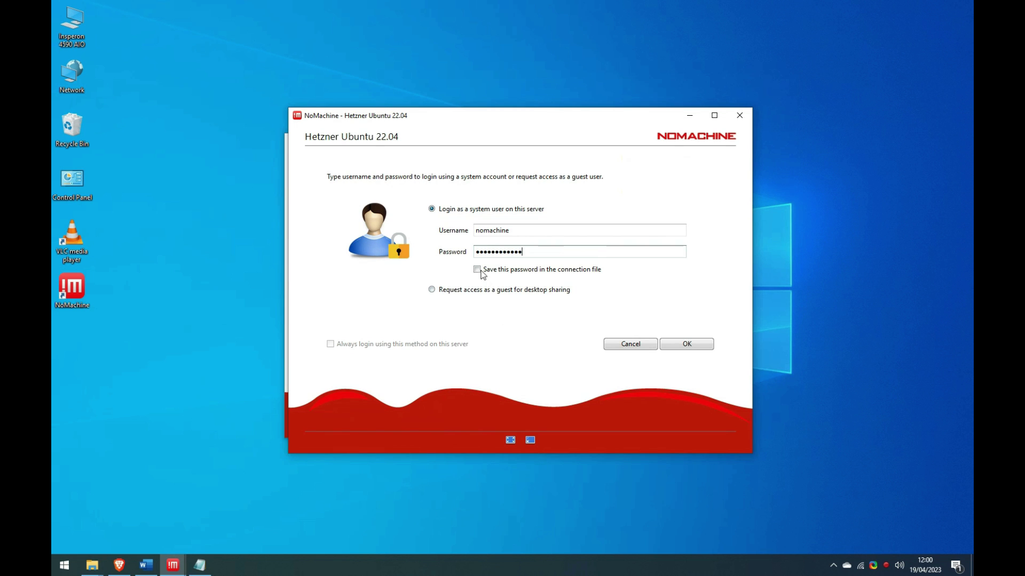
click(478, 270)
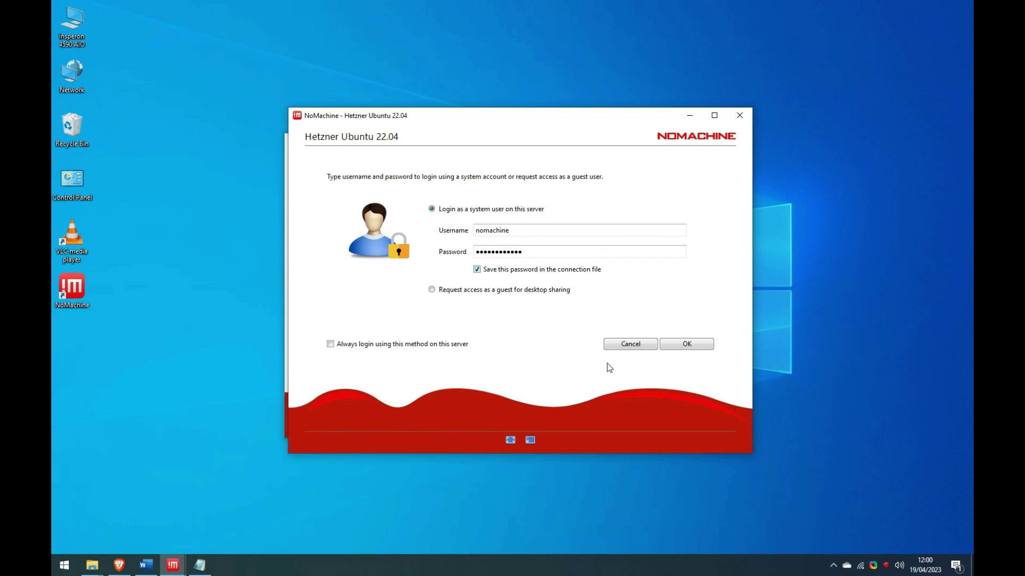
click(685, 344)
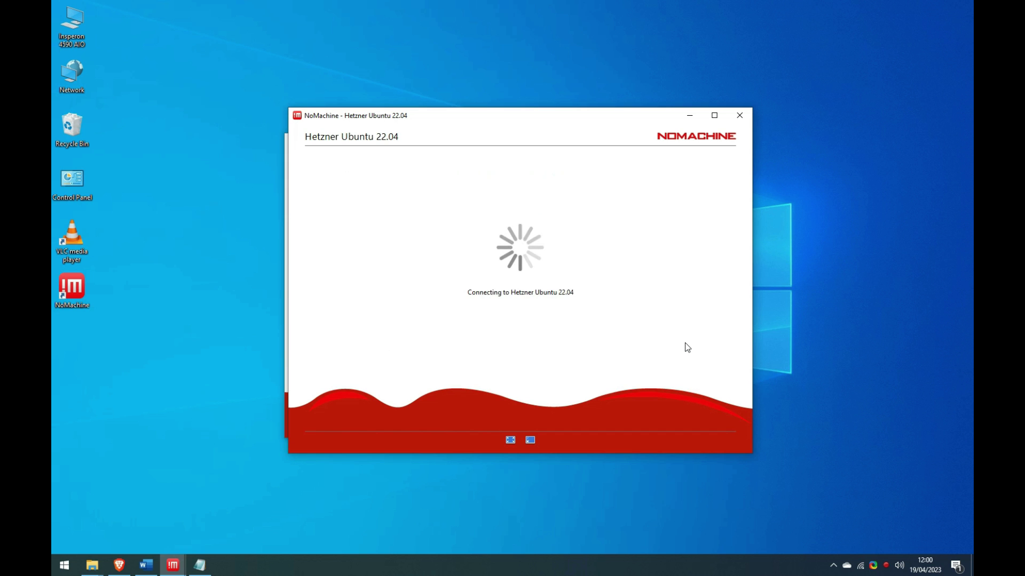
- Step through the menu, toolbar, audio and display resolution tips to the resizing page
click(685, 344)
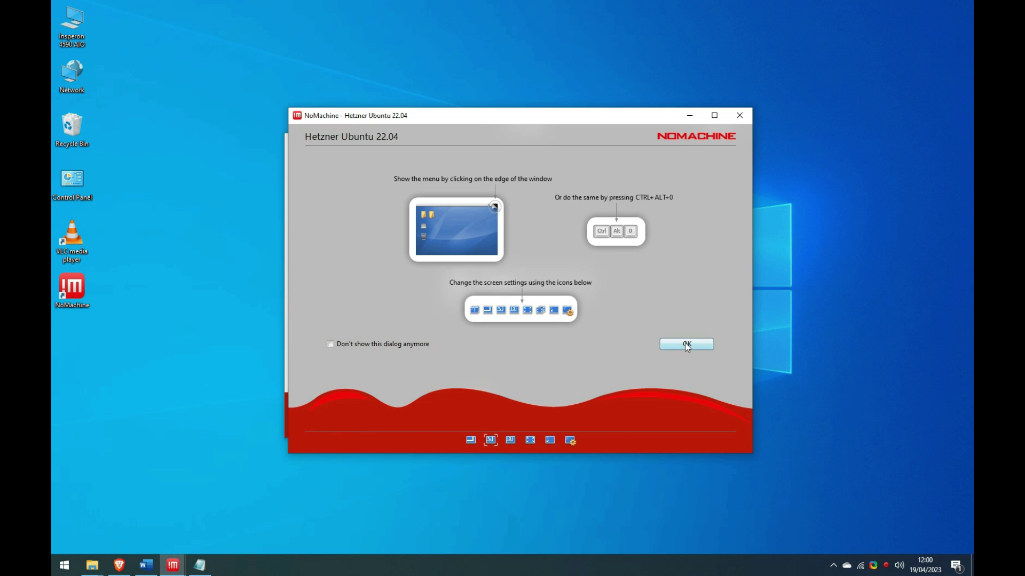
click(685, 344)
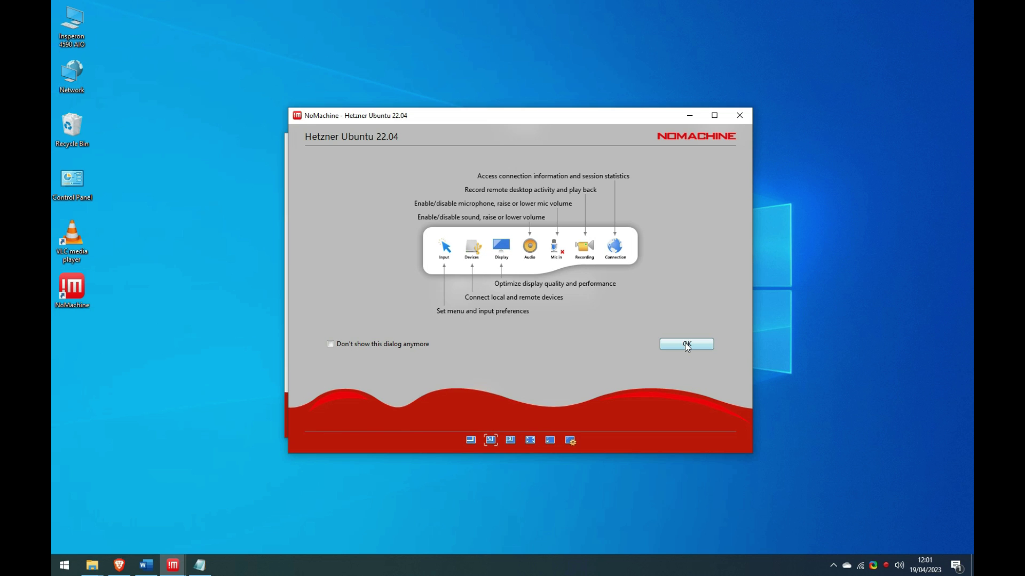
click(685, 345)
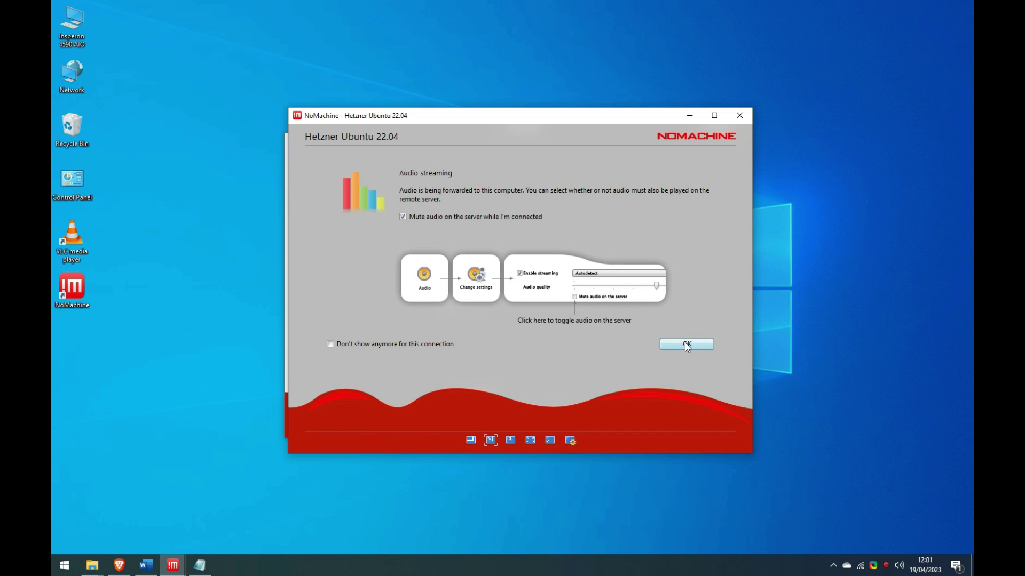
click(686, 344)
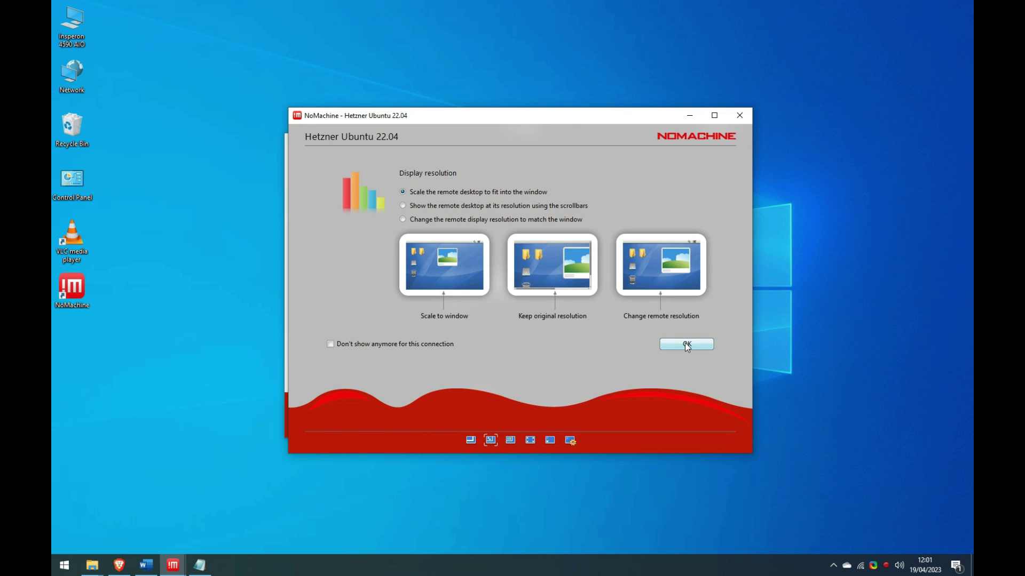
click(685, 345)
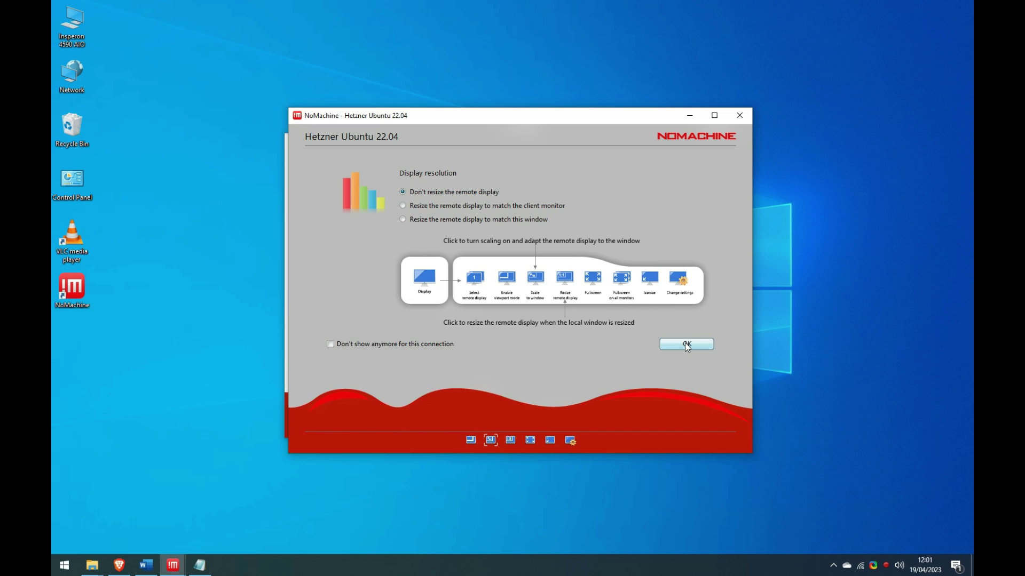
- Close the tips, select the user account and paste its password to sign in
click(686, 345)
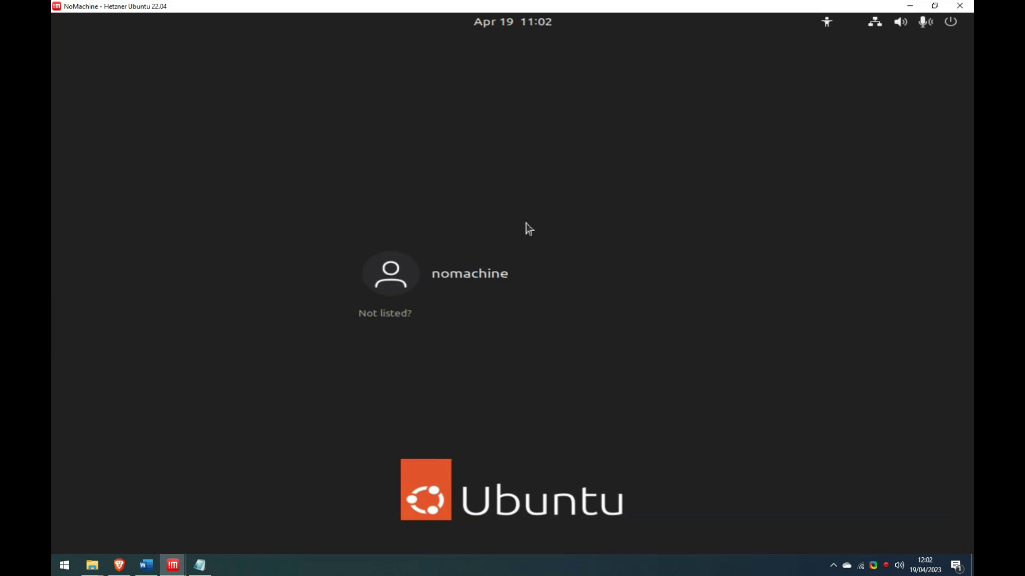
click(464, 280)
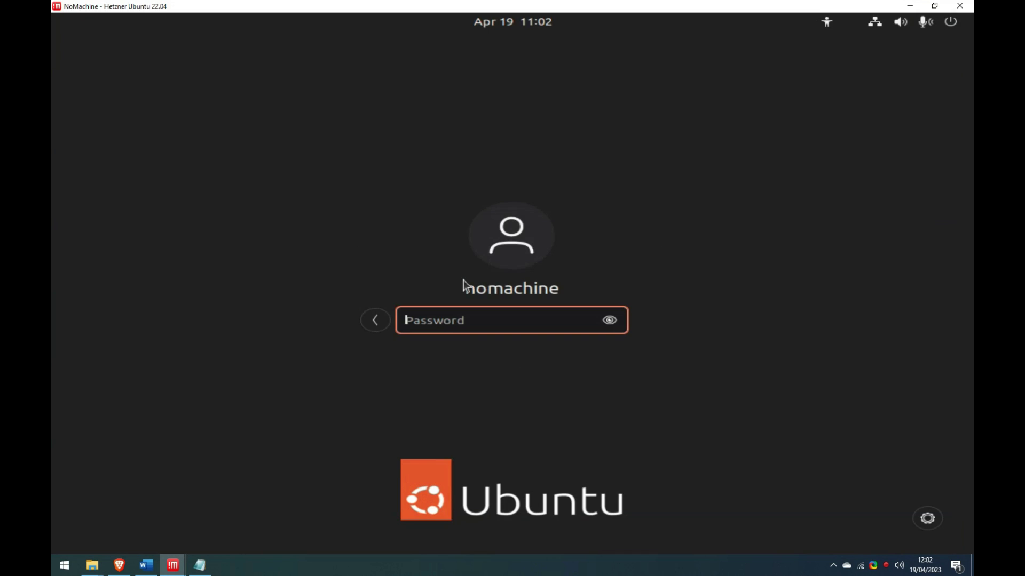
right_click(438, 328)
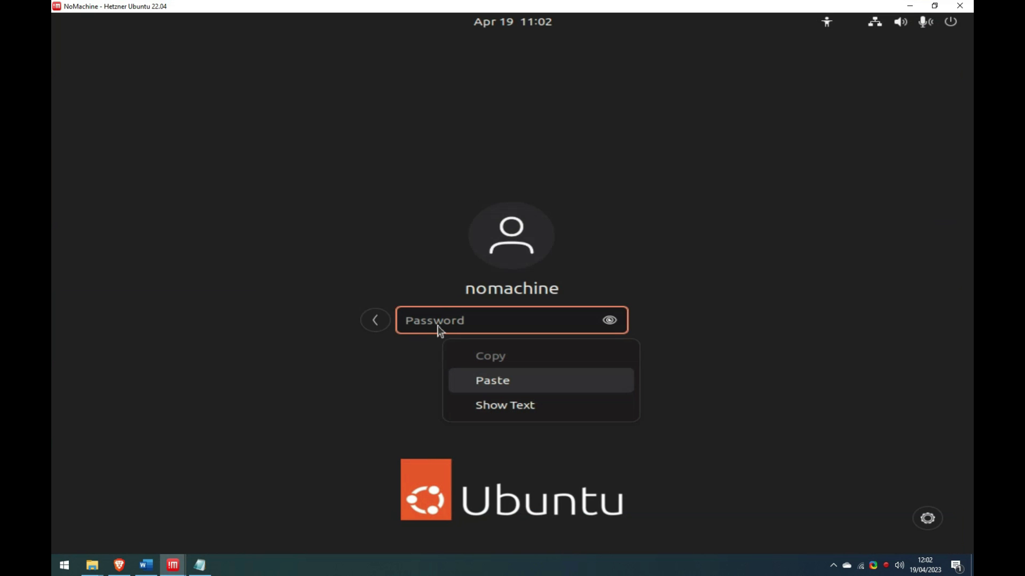
click(469, 382)
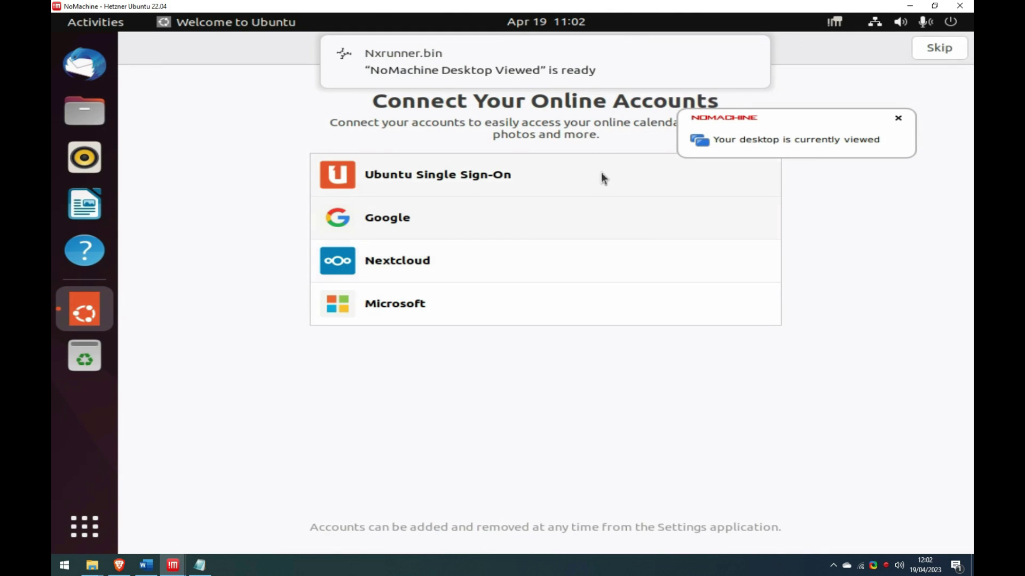
- Skip through the Welcome to Ubuntu wizard and launch Settings from the system menu
click(897, 118)
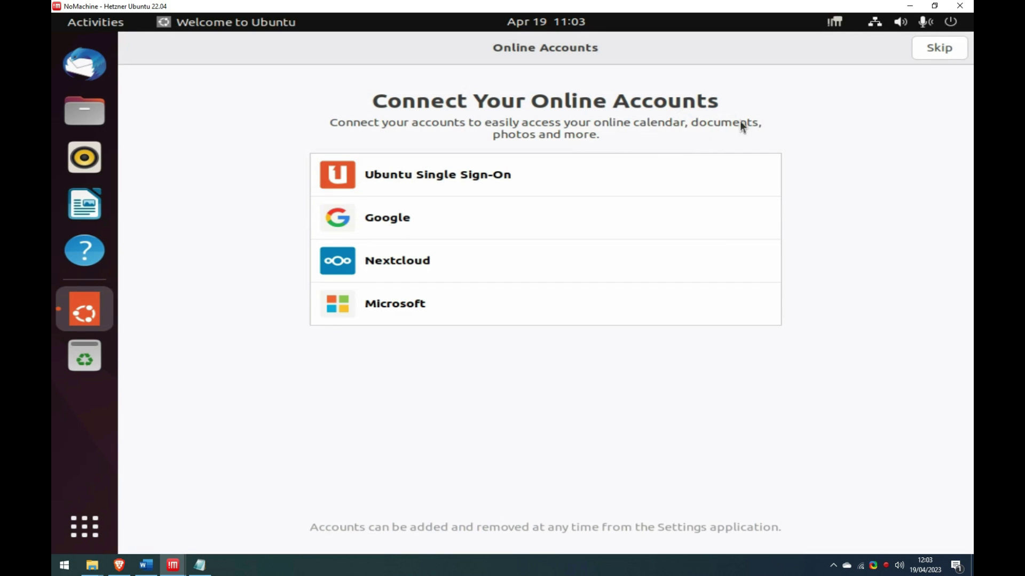
click(921, 52)
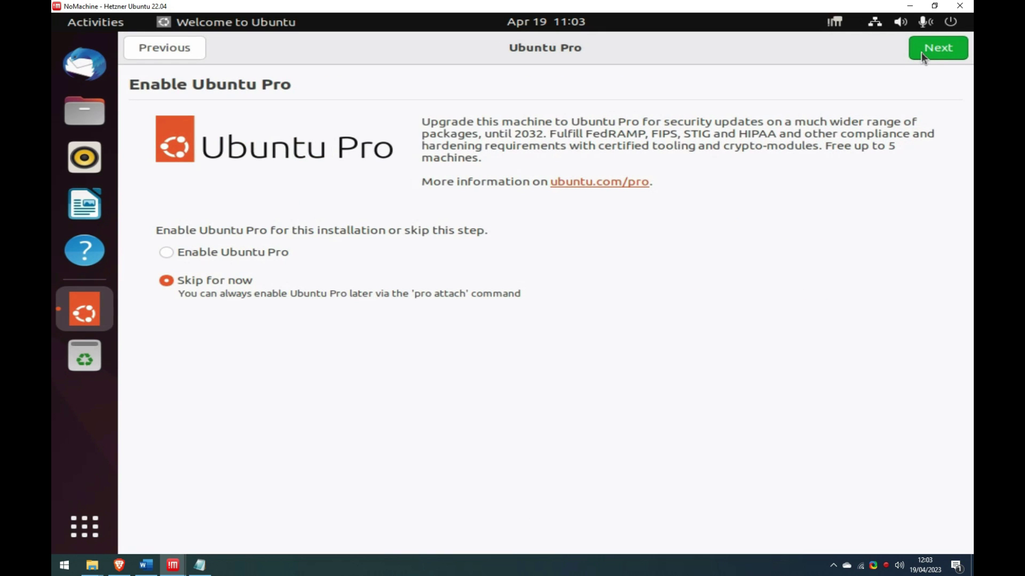
click(922, 52)
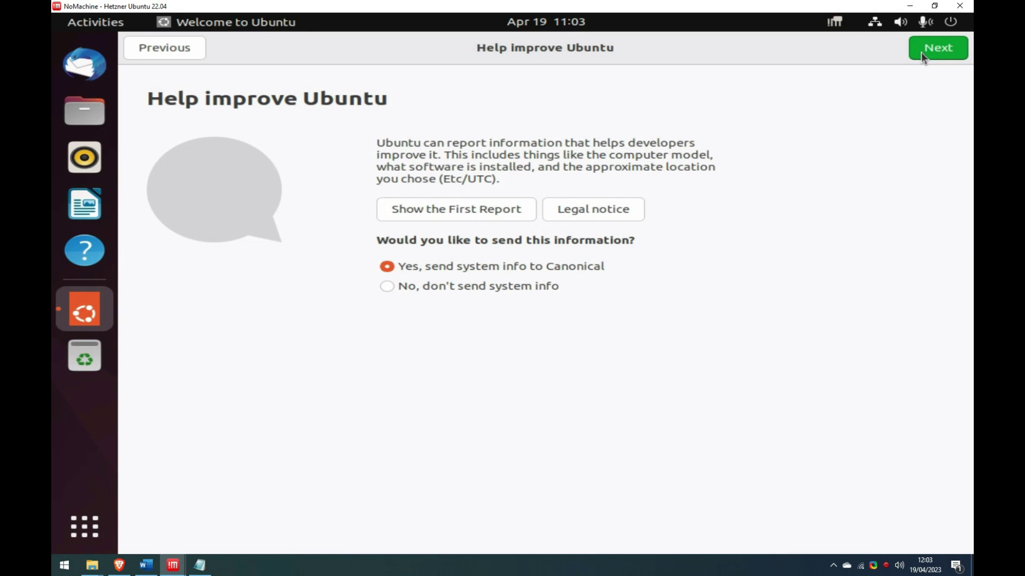
click(922, 53)
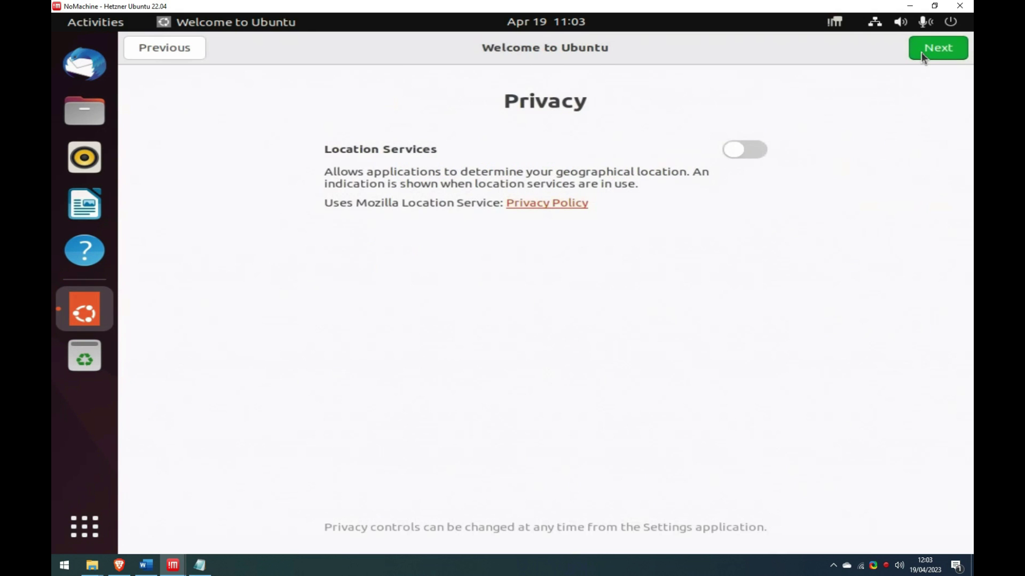
click(921, 53)
click(921, 52)
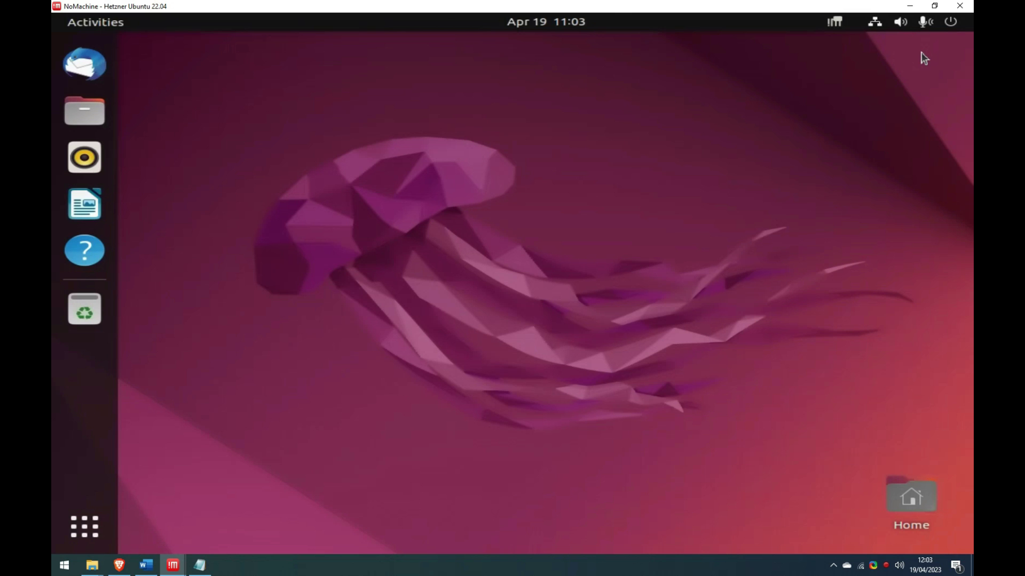
click(950, 26)
click(810, 167)
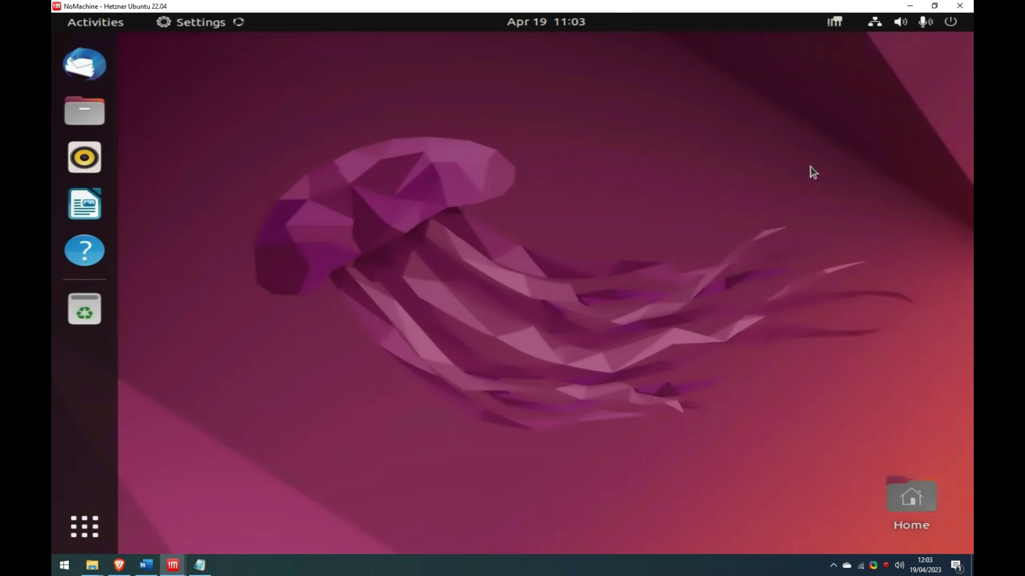
- Set Privacy > Screen Blank Screen Delay to 15 minutes, then close Settings
click(250, 334)
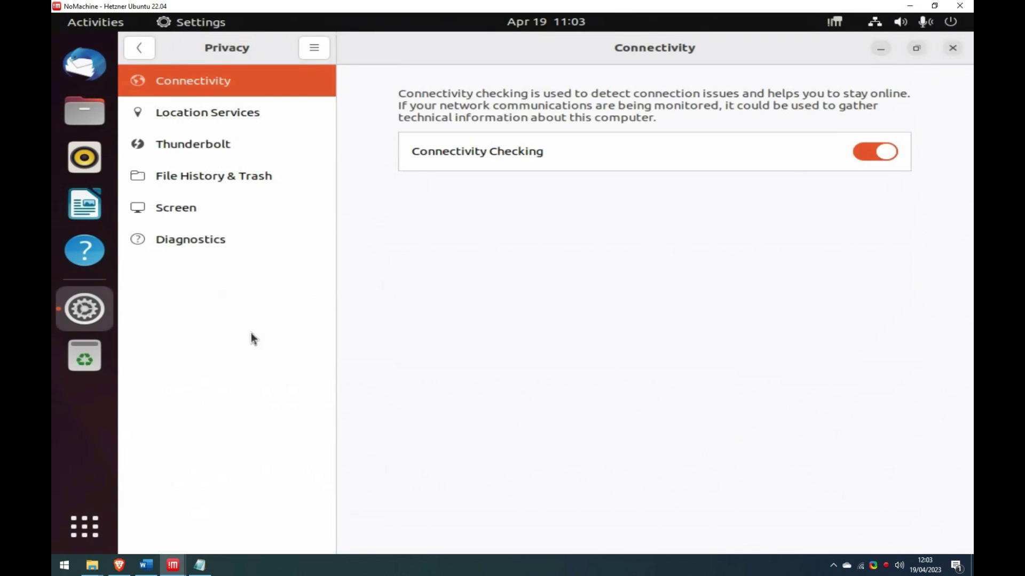
click(217, 206)
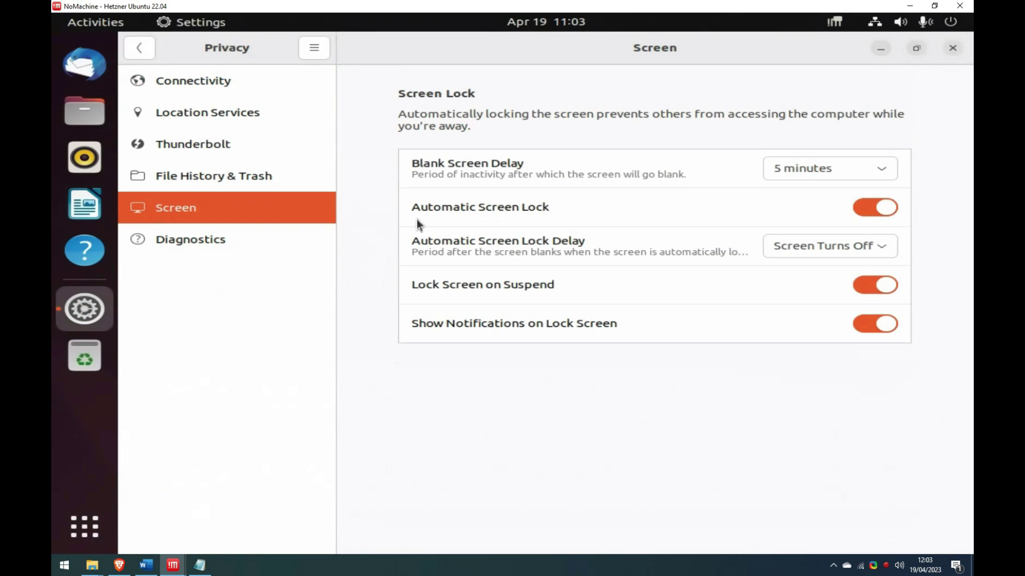
click(786, 167)
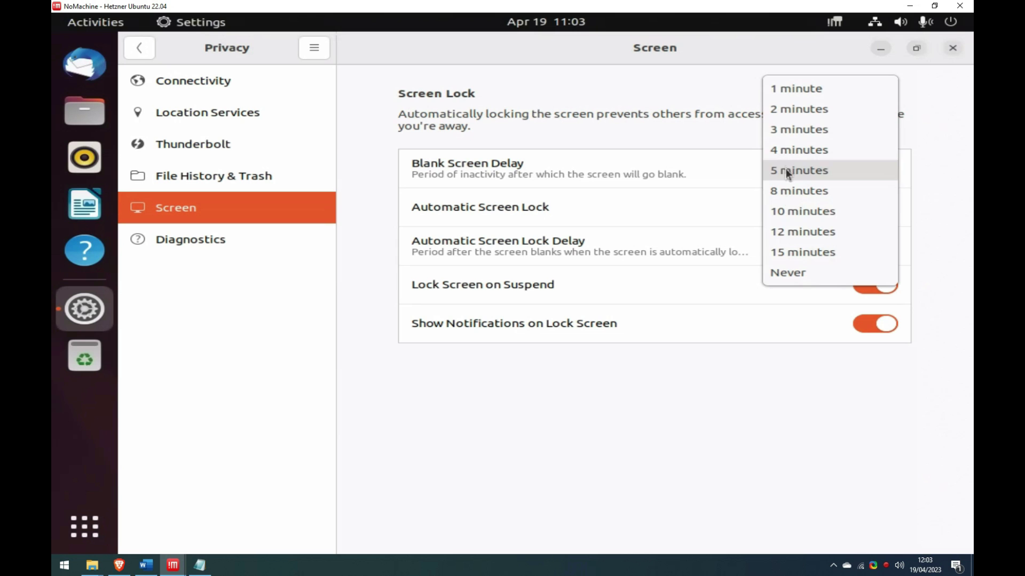
click(787, 251)
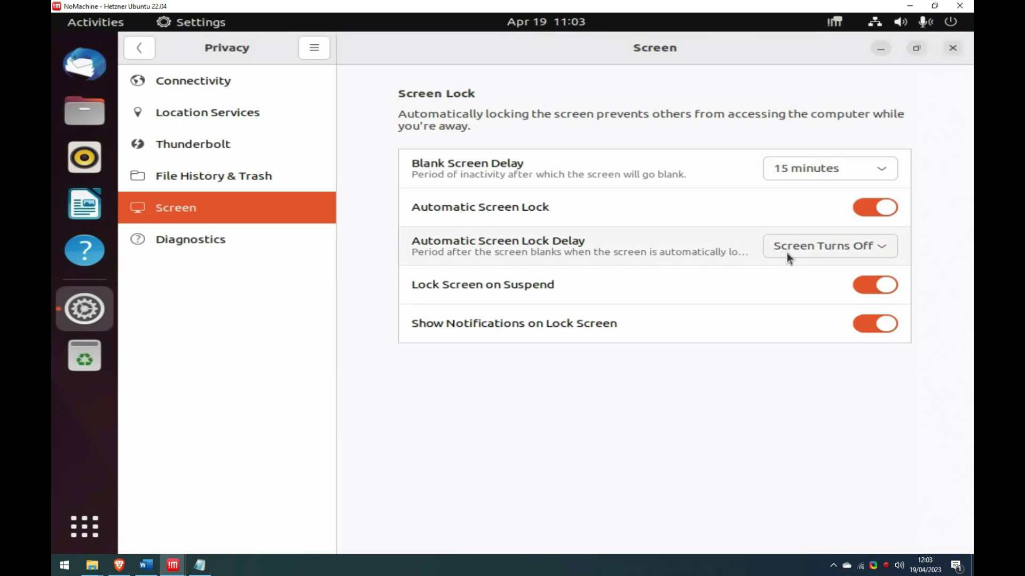
click(140, 54)
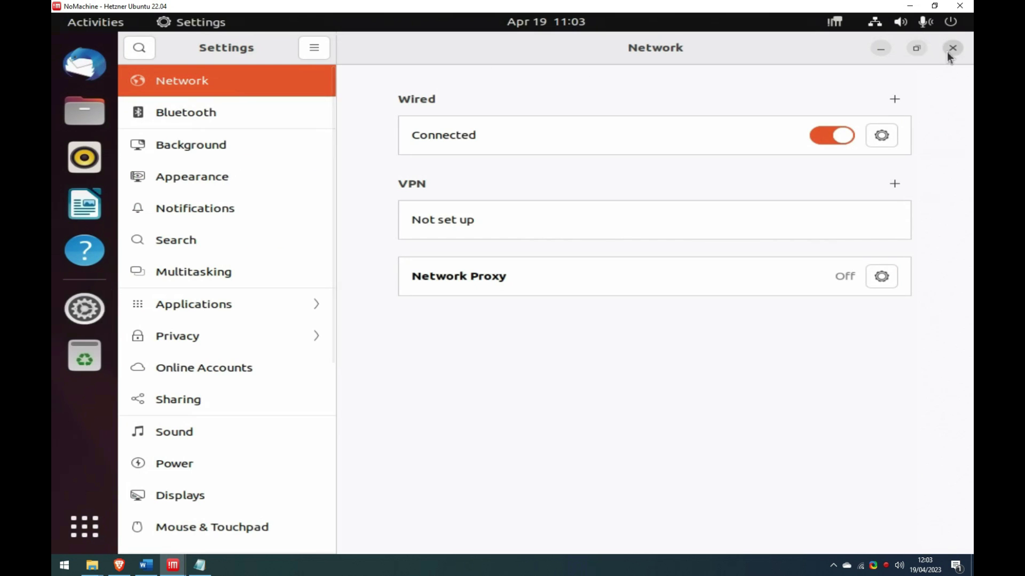
click(949, 51)
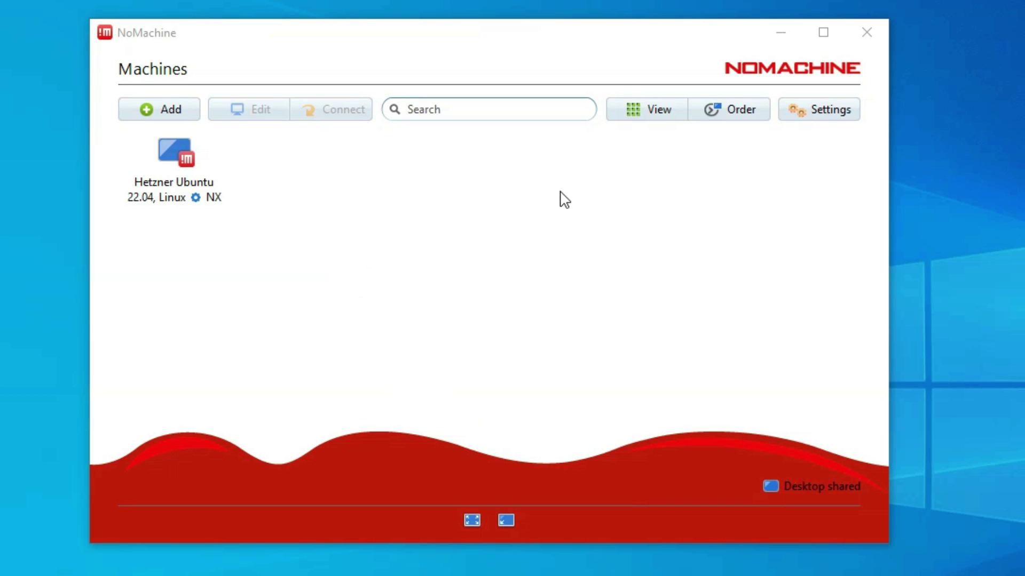
- Open NoMachine's Player settings and review the Input, Appearance and Transfers pages
click(809, 118)
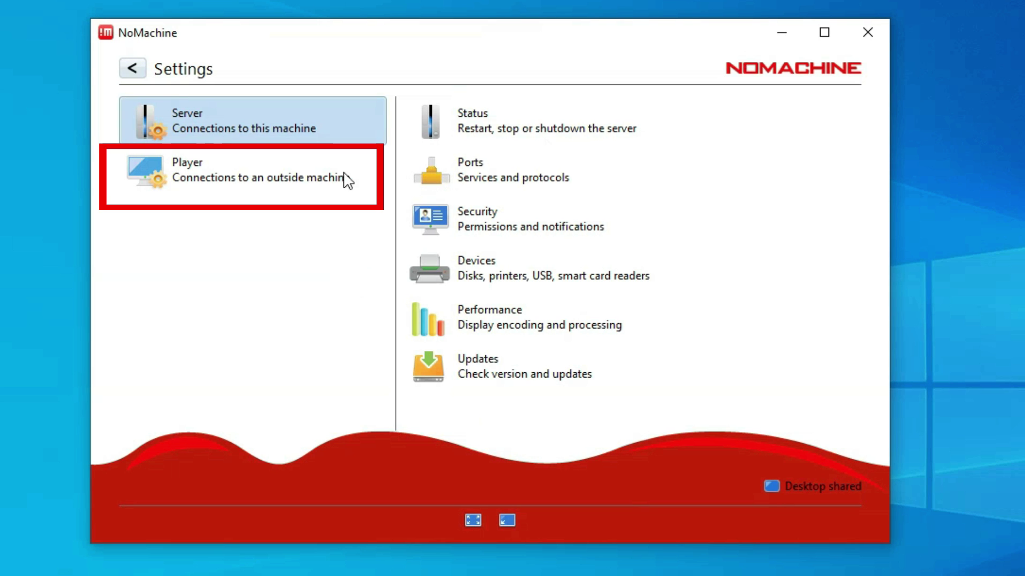
click(240, 175)
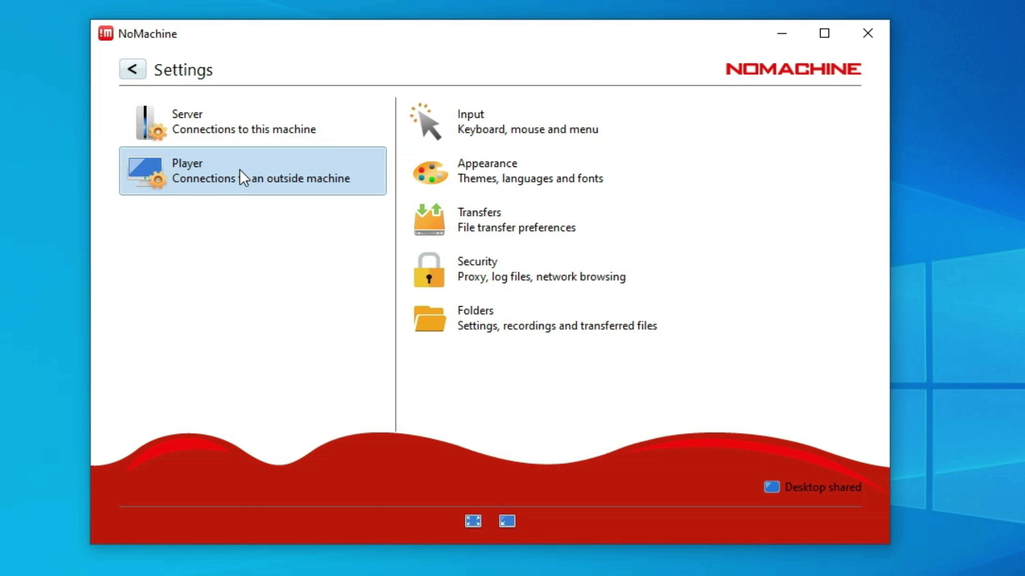
click(458, 127)
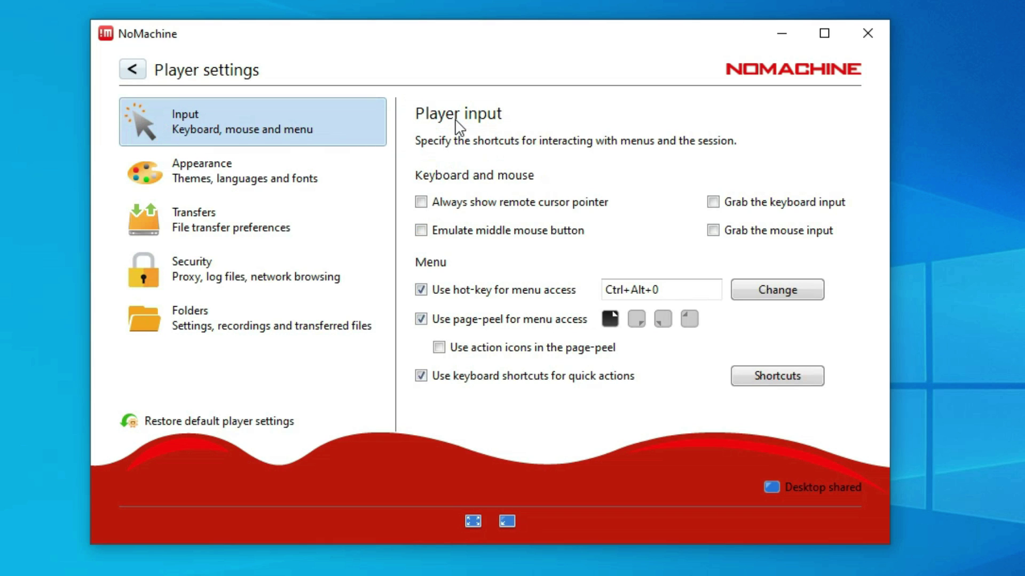
click(297, 188)
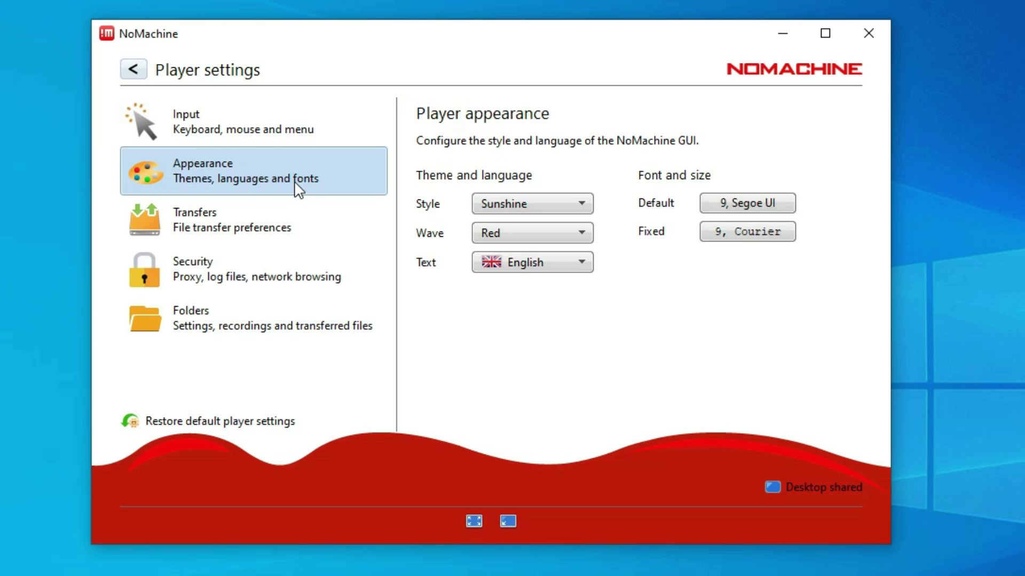
click(276, 222)
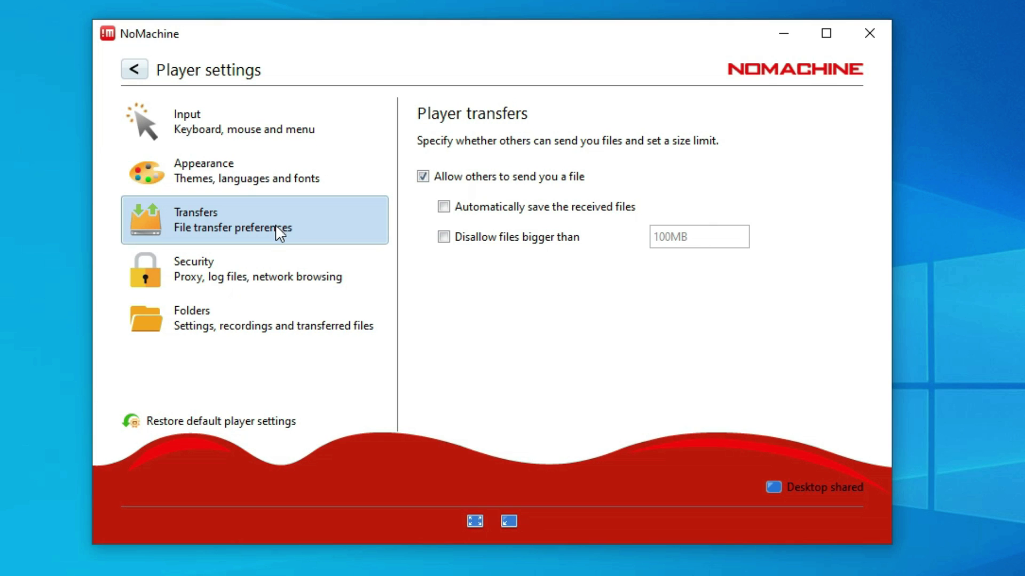
- Uncheck 'Don't show other computers on the network' under Security, check Folders, return to Settings
click(259, 278)
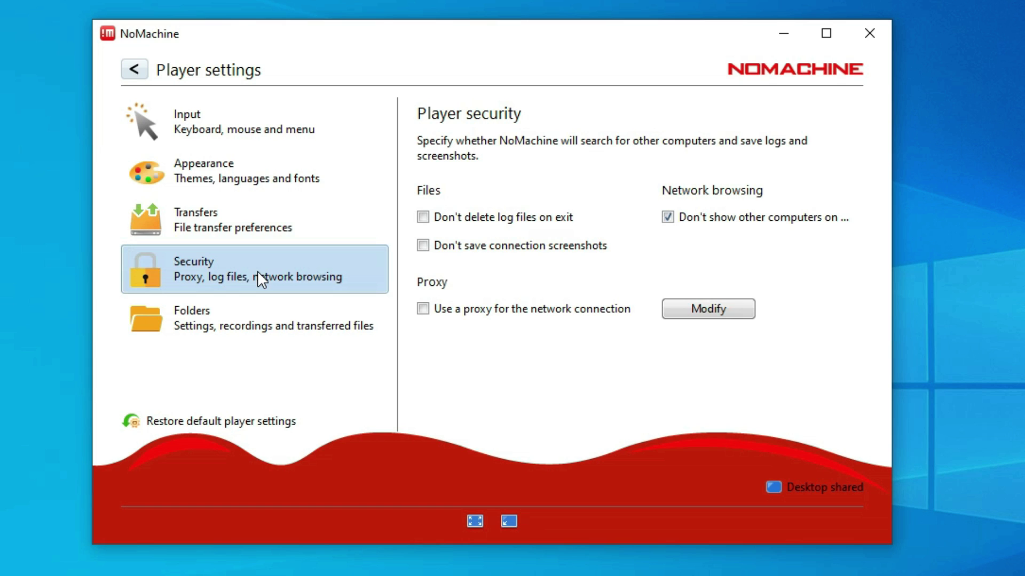
click(672, 220)
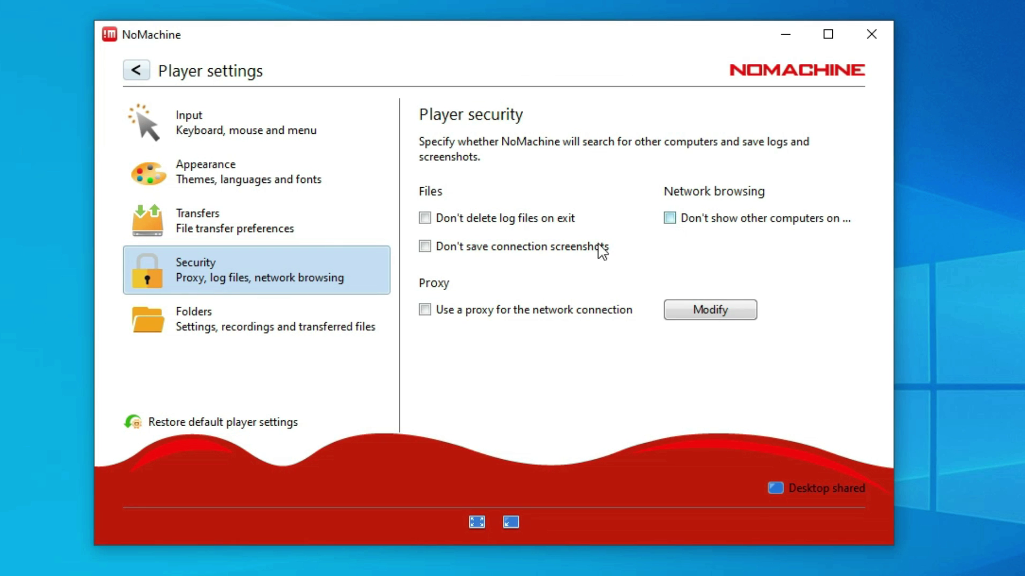
click(265, 326)
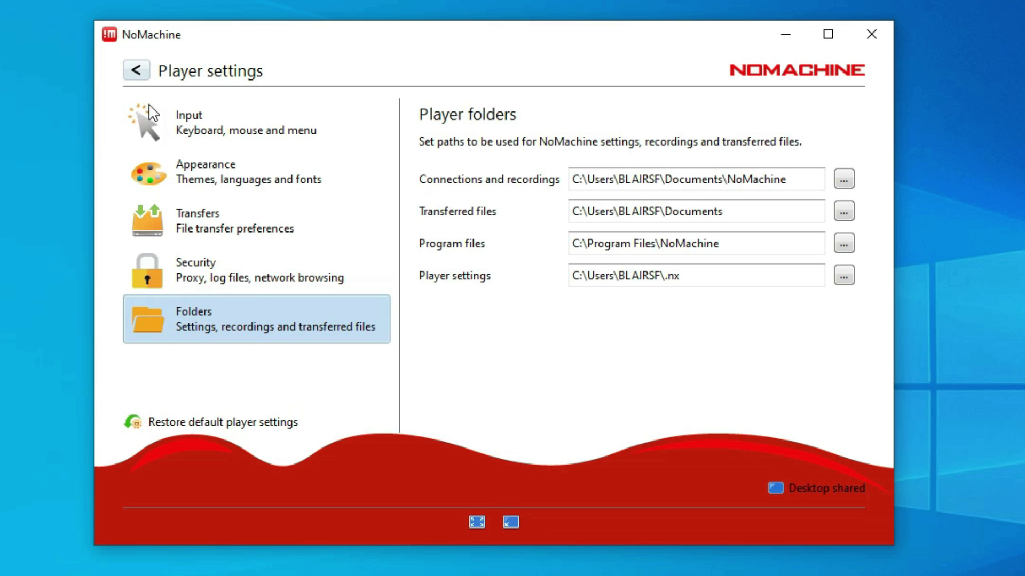
click(139, 71)
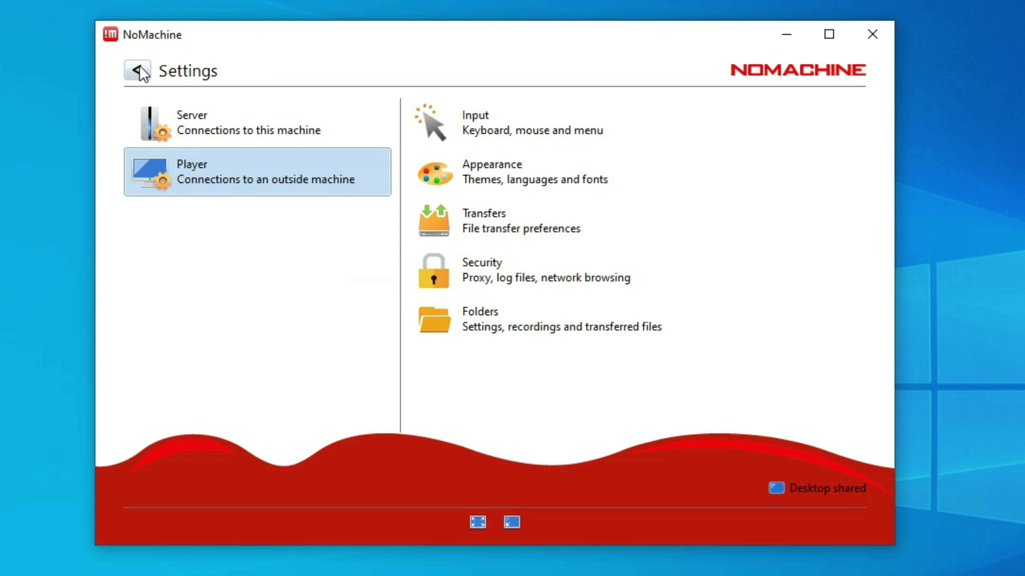
- Return to the Machines list and connect to the Hetzner Ubuntu 22.04 machine
click(138, 71)
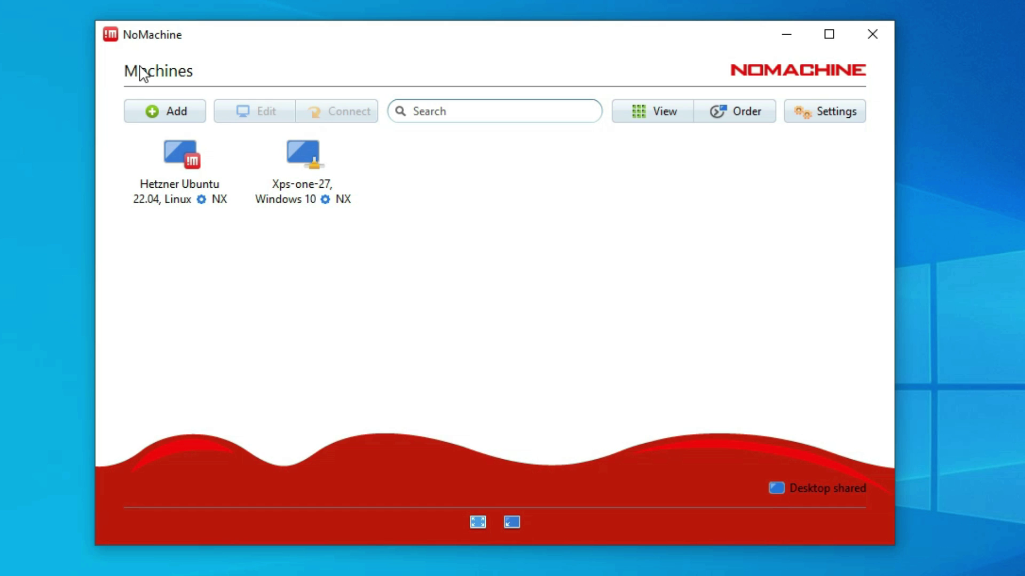
double_click(182, 185)
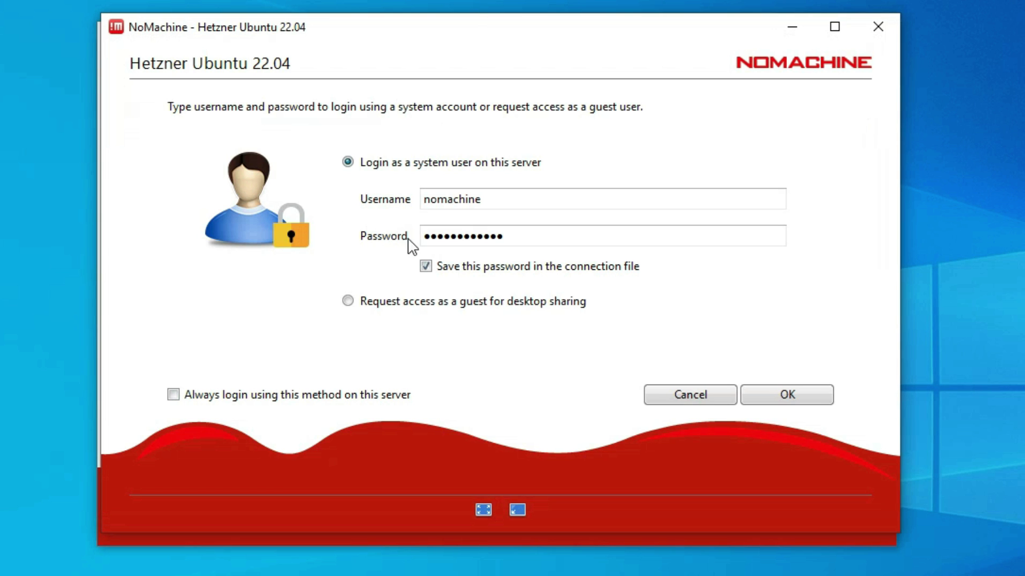
- Log in with the saved credentials and dismiss every connection tip page
click(775, 398)
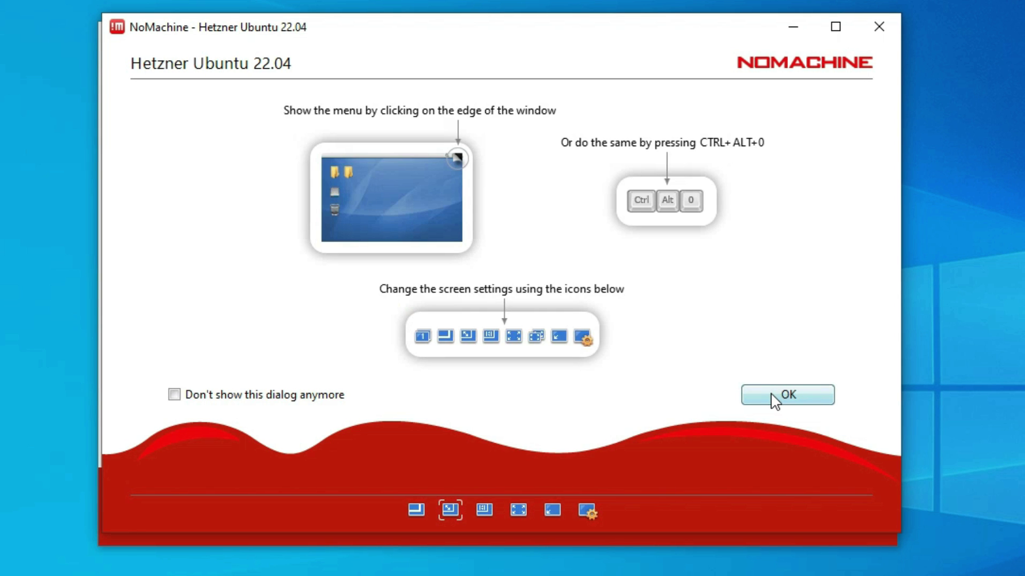
click(775, 398)
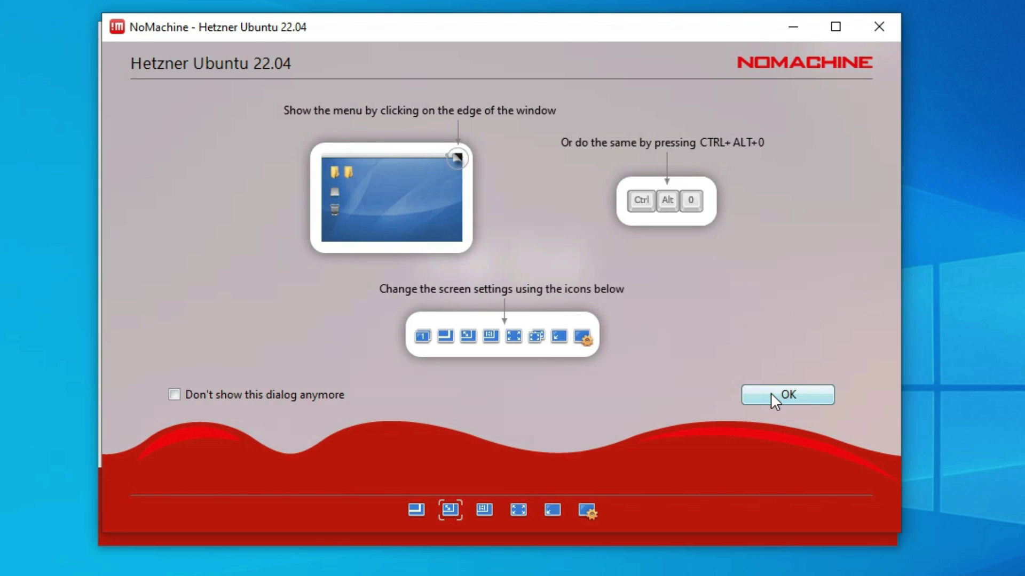
click(772, 395)
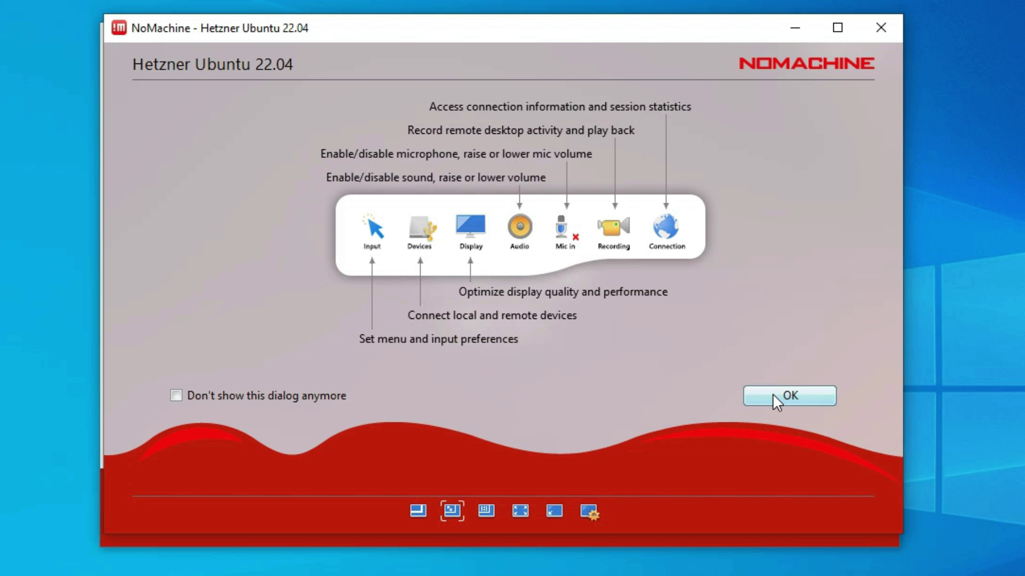
click(773, 394)
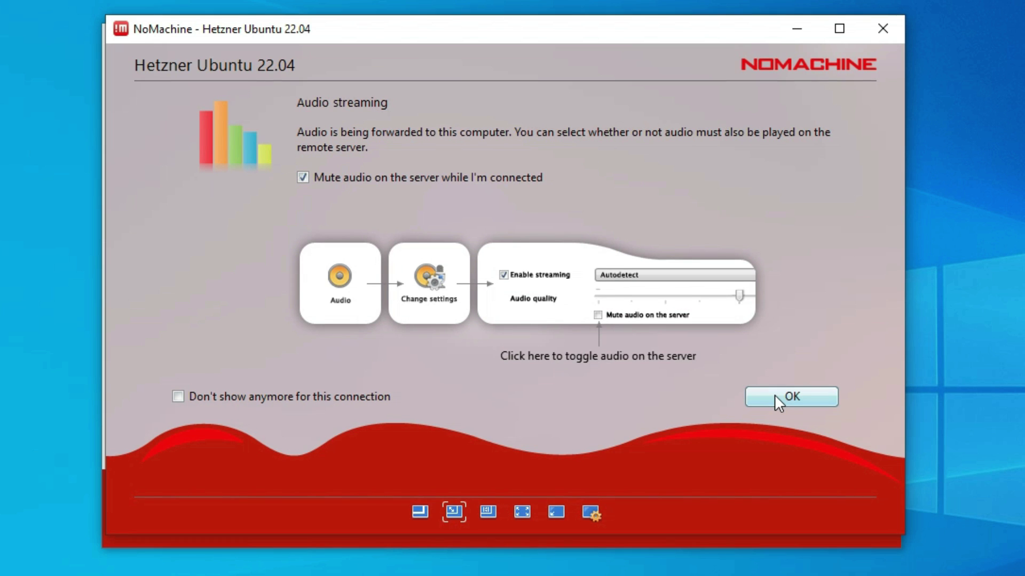
click(775, 396)
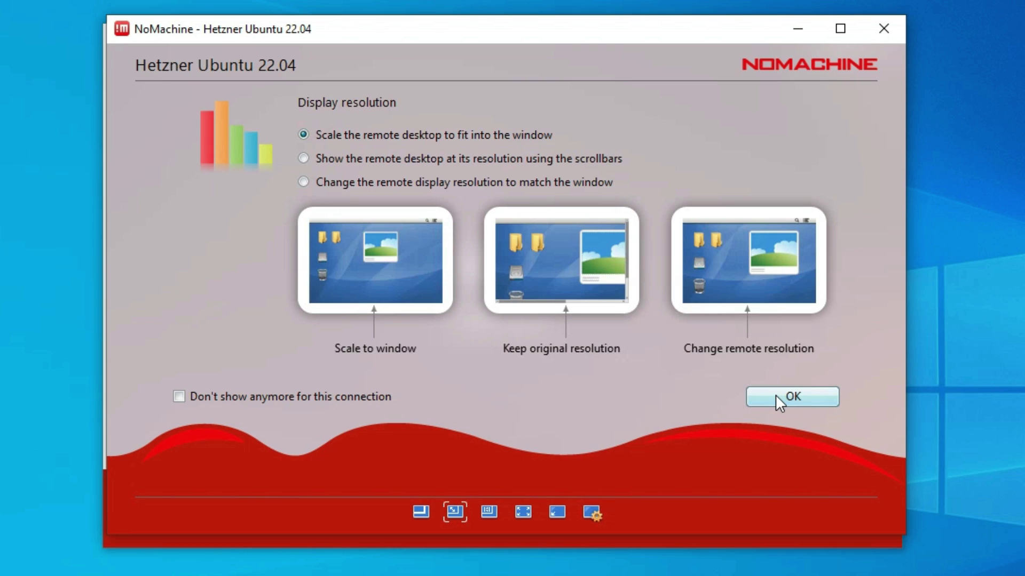
click(776, 396)
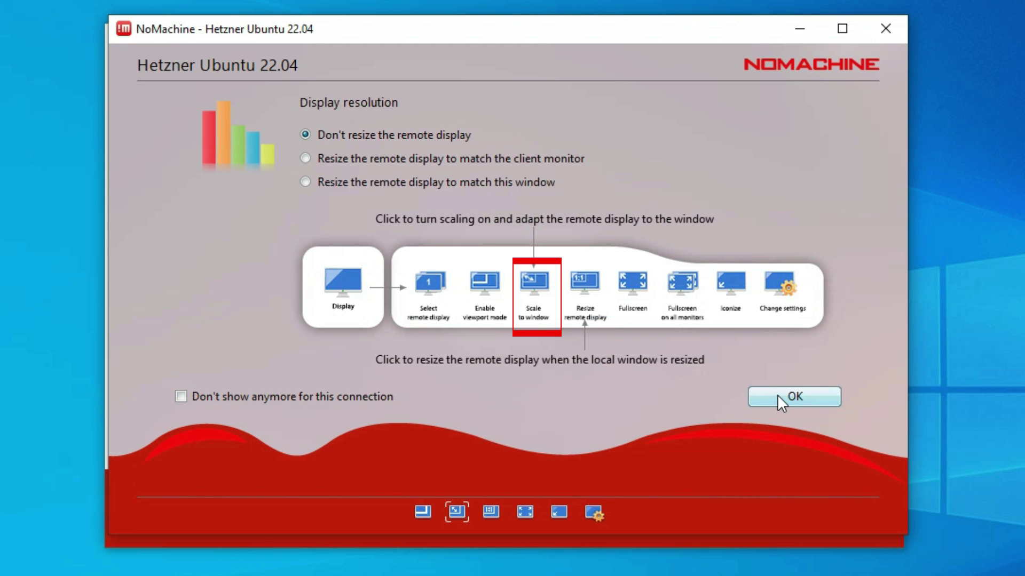
click(777, 395)
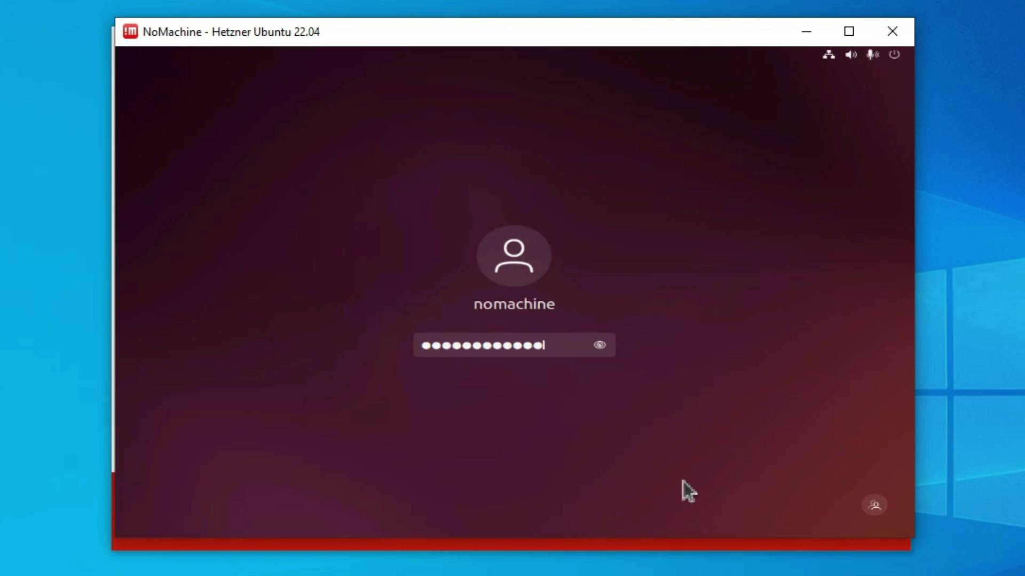
- Submit the Ubuntu password, then reposition and maximize the Hetzner Ubuntu 22.04 session window
key(Return)
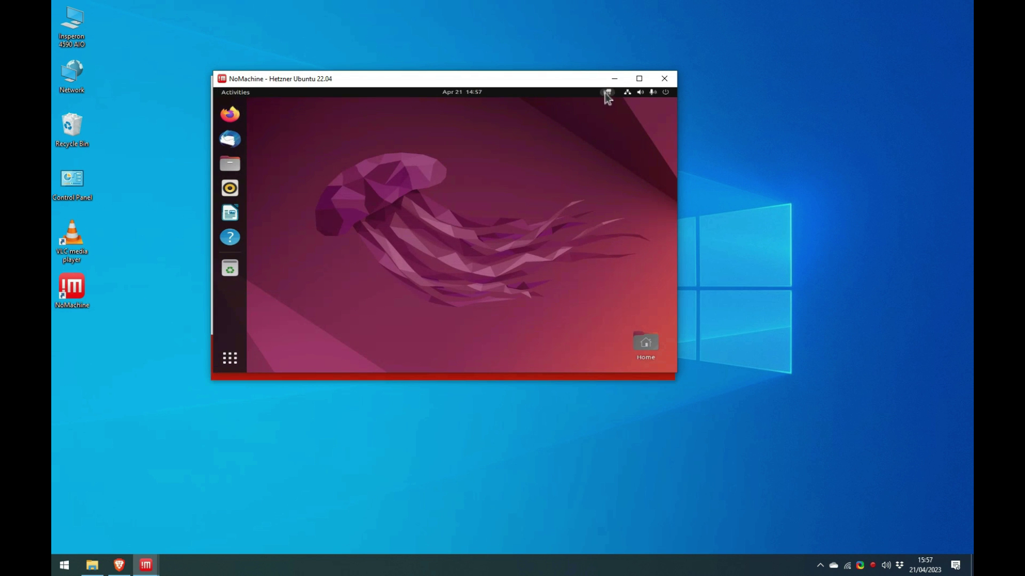
mouse_move(526, 84)
mouse_down()
mouse_move(612, 162)
mouse_move(494, 61)
mouse_move(534, 89)
mouse_up()
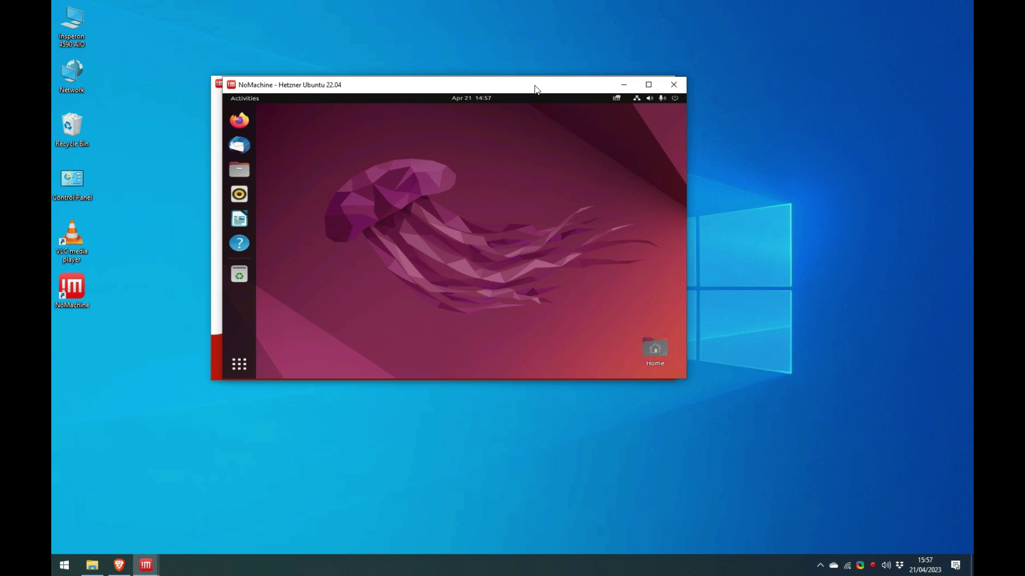
click(646, 85)
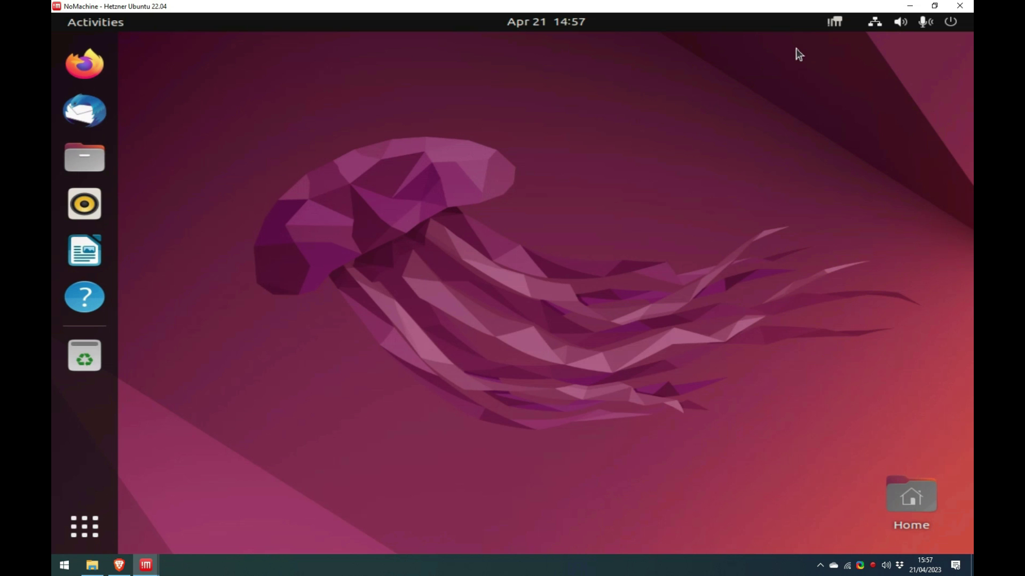
click(833, 25)
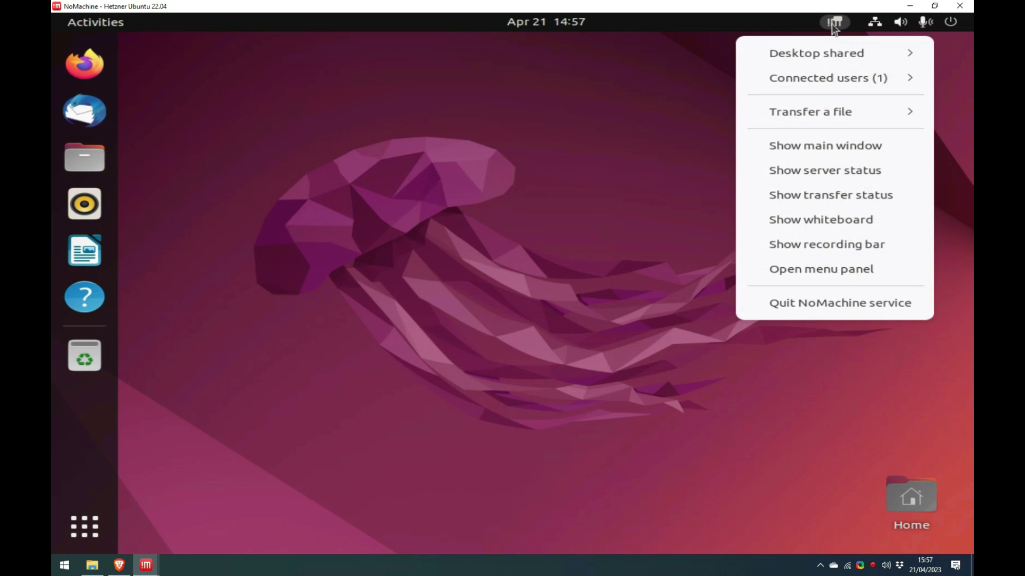
click(832, 23)
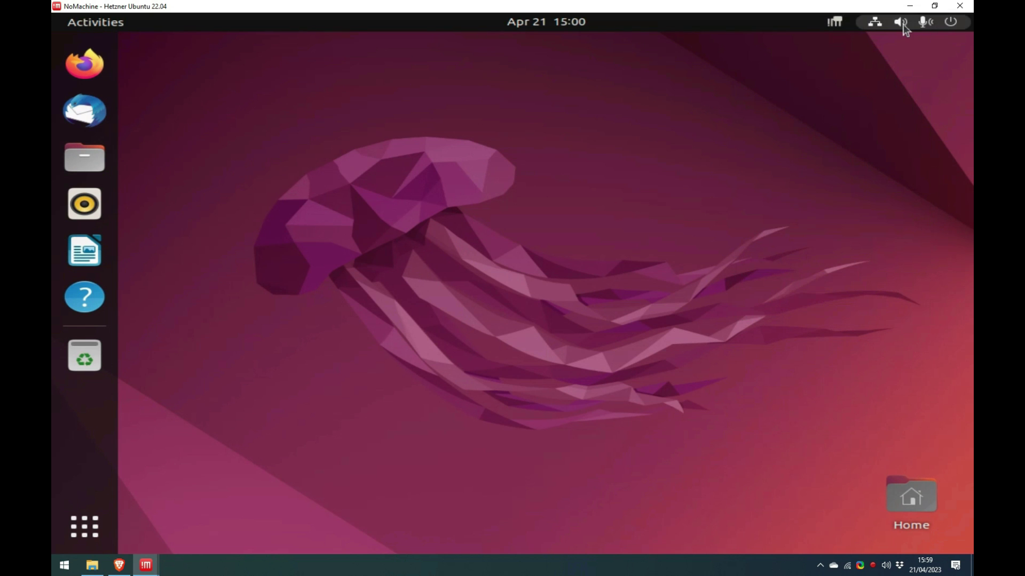
- Open the NoMachine session menu and review its Input and Display pages
click(970, 23)
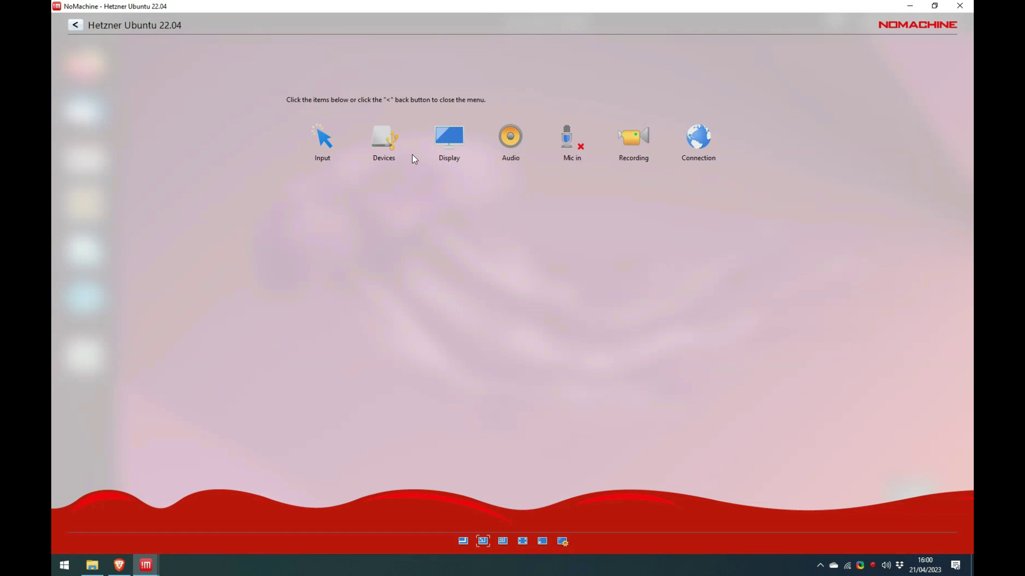
click(321, 155)
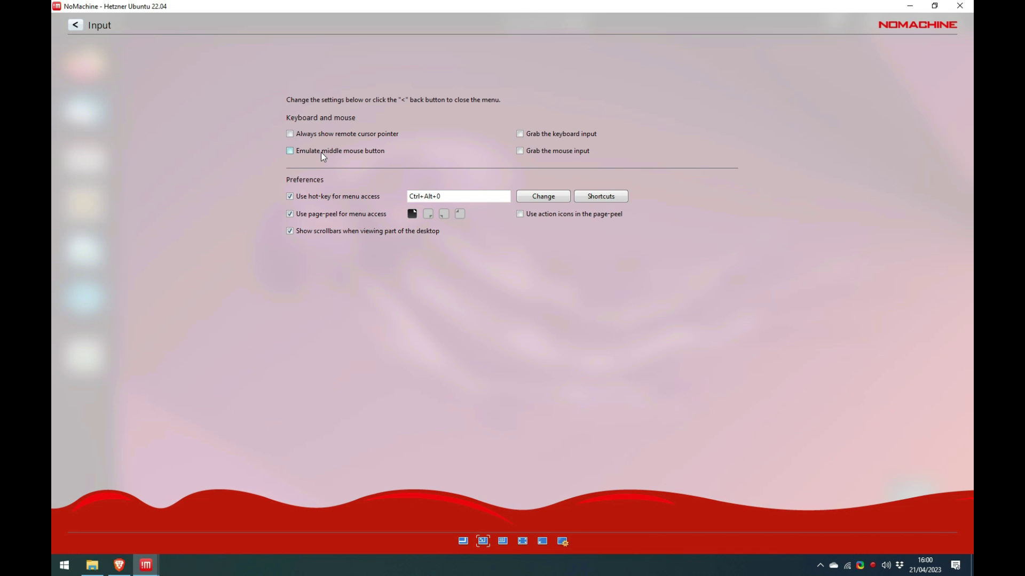
key(Escape)
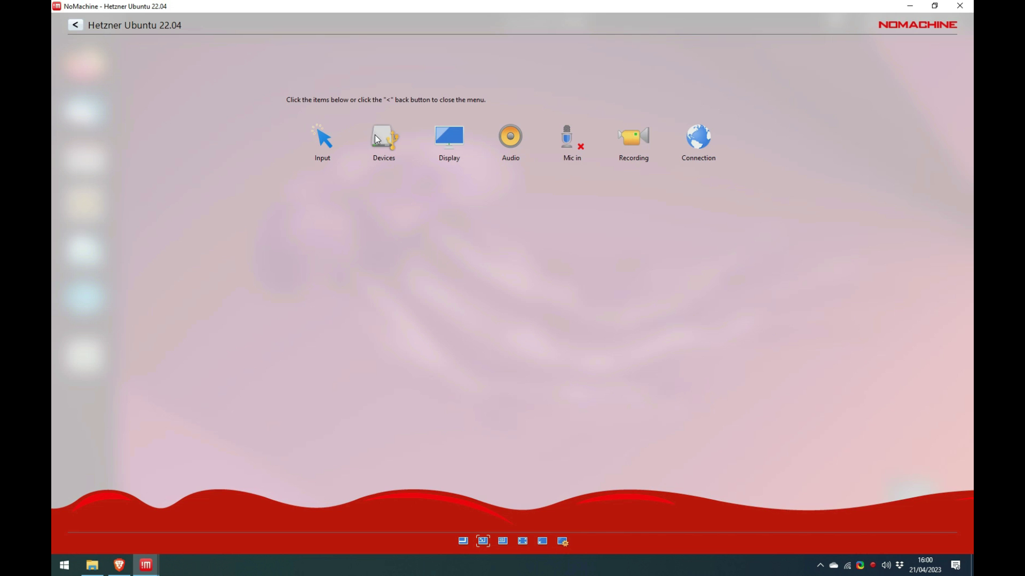
click(448, 144)
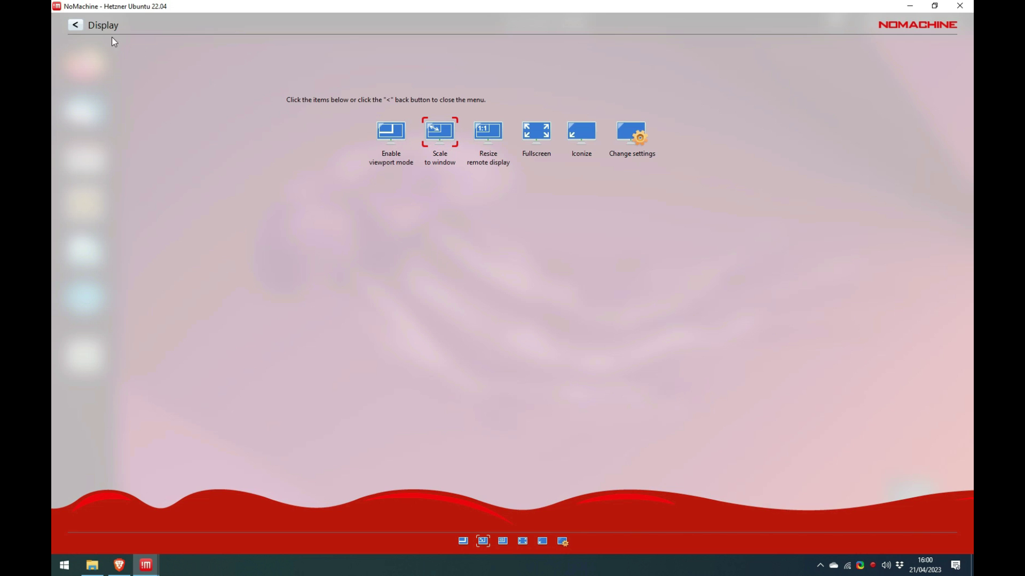
click(76, 26)
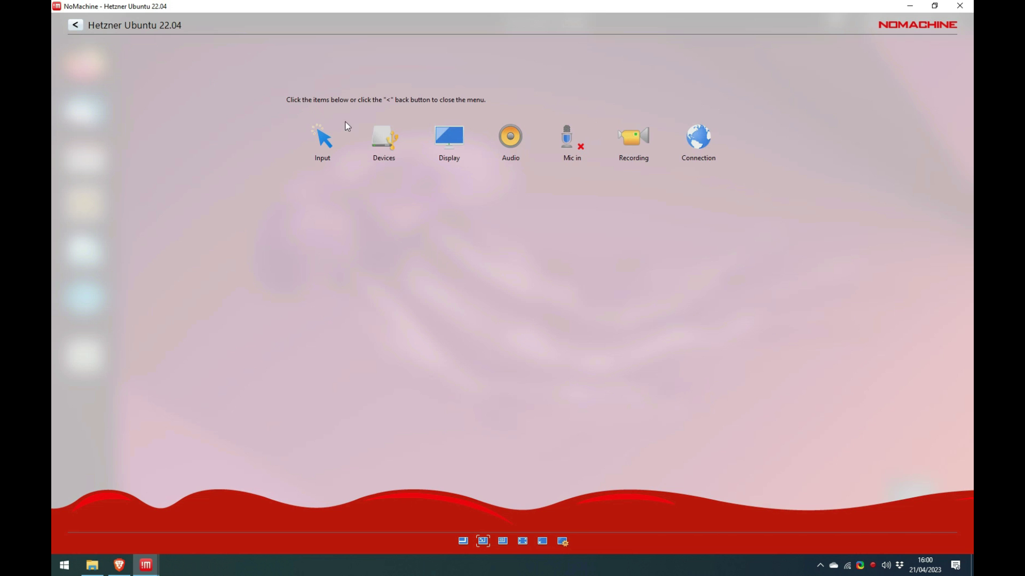
- Review the Audio, Mic in, Recording and Connection information pages, returning to the menu
click(513, 141)
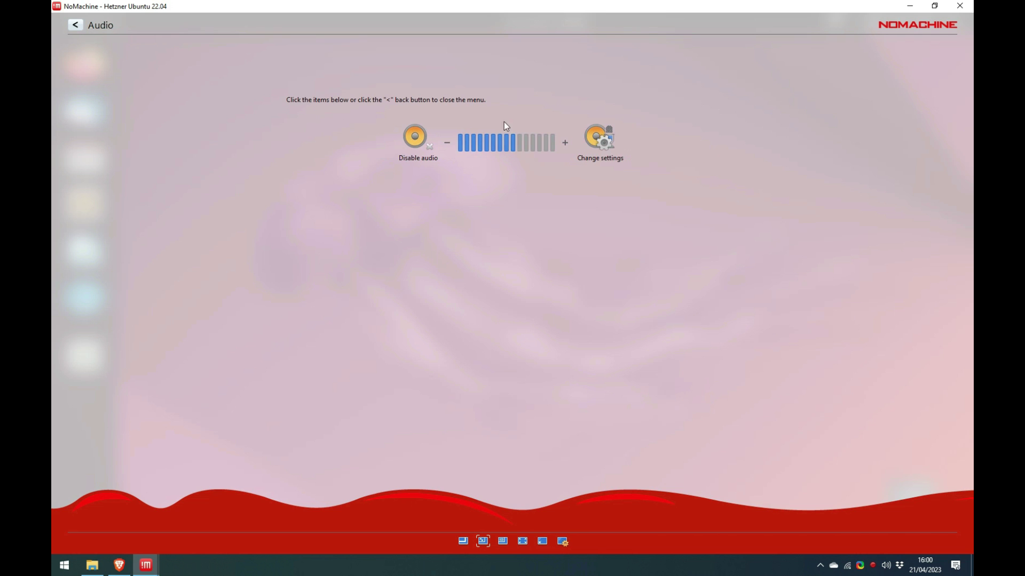
click(79, 28)
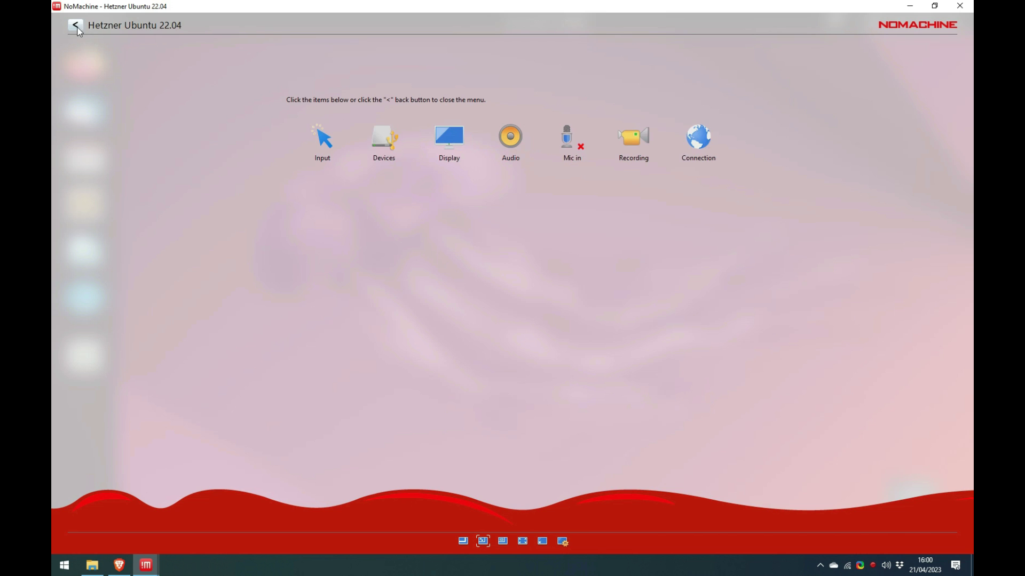
click(567, 147)
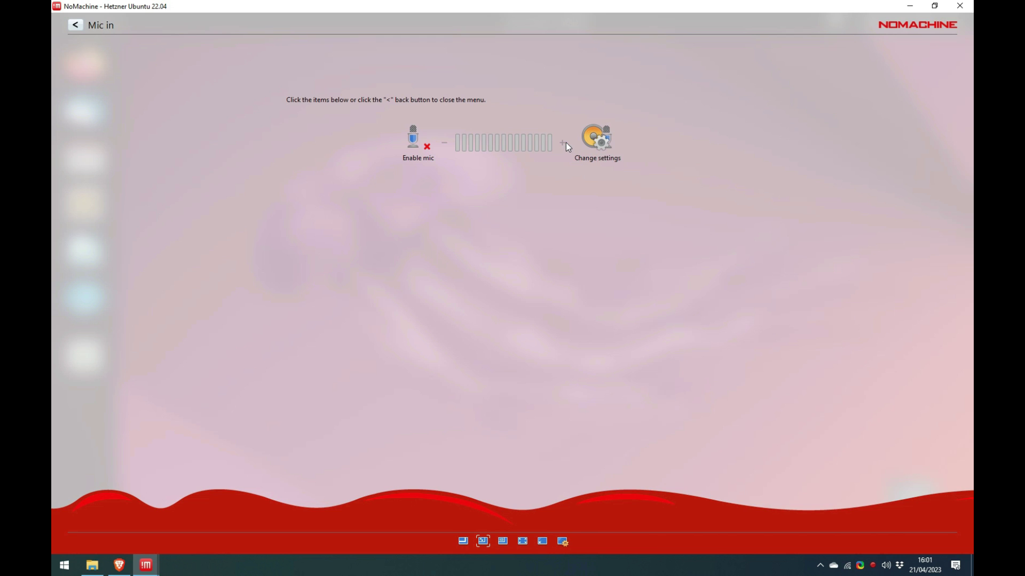
click(76, 27)
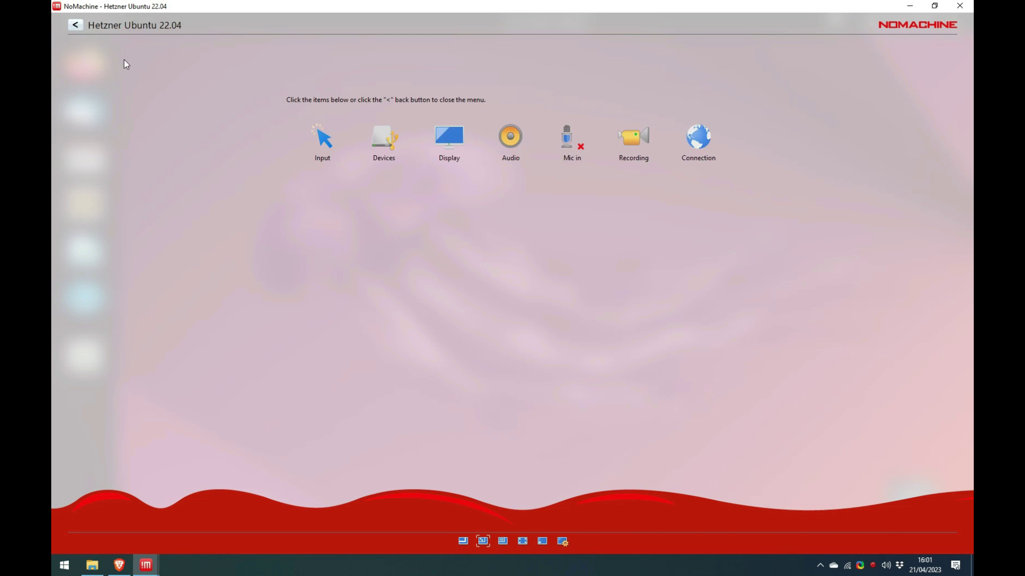
click(640, 138)
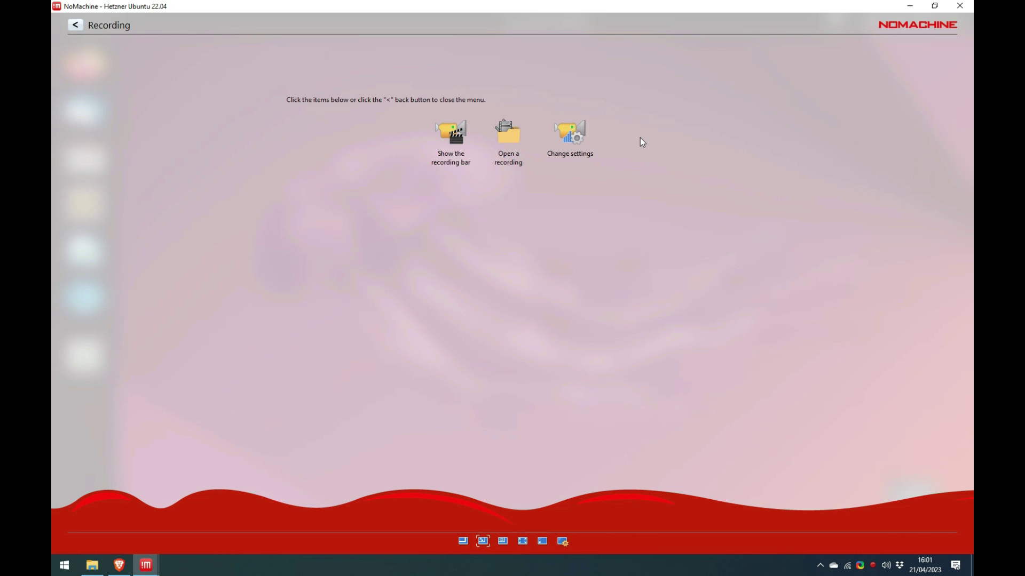
click(82, 29)
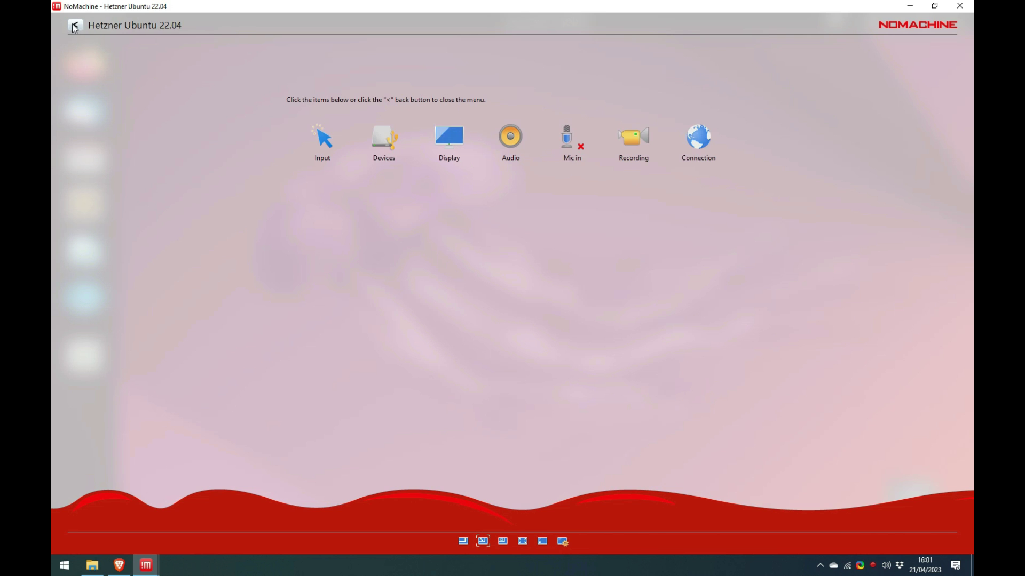
click(703, 146)
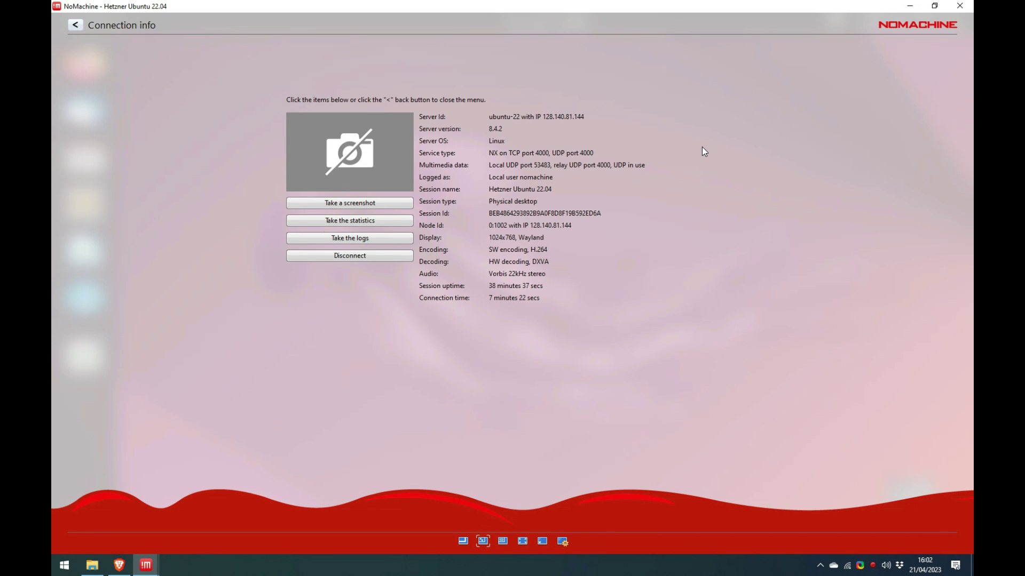
click(76, 25)
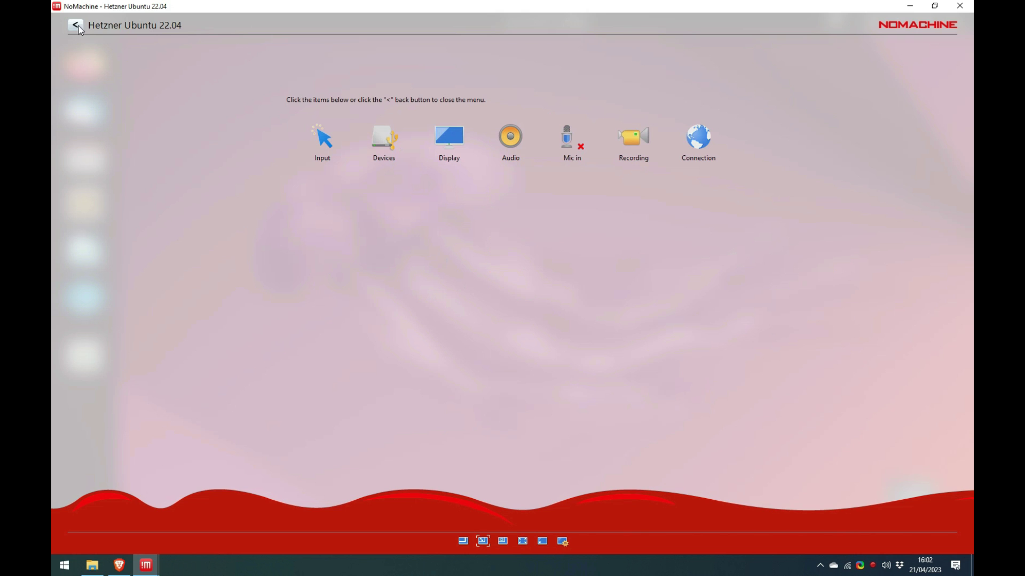
- Connect local disk C: as a private disk exported at session startup
click(384, 154)
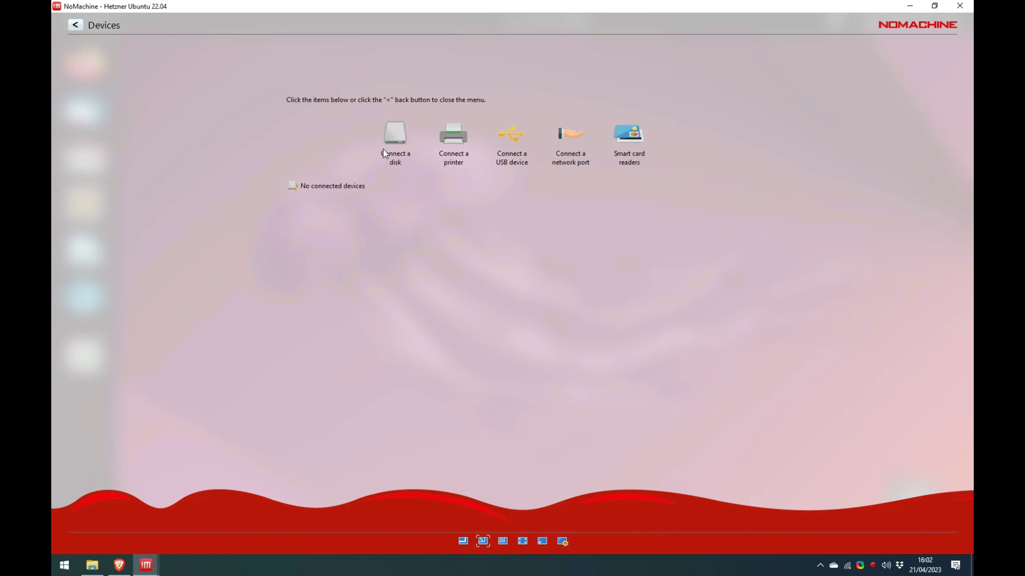
click(384, 153)
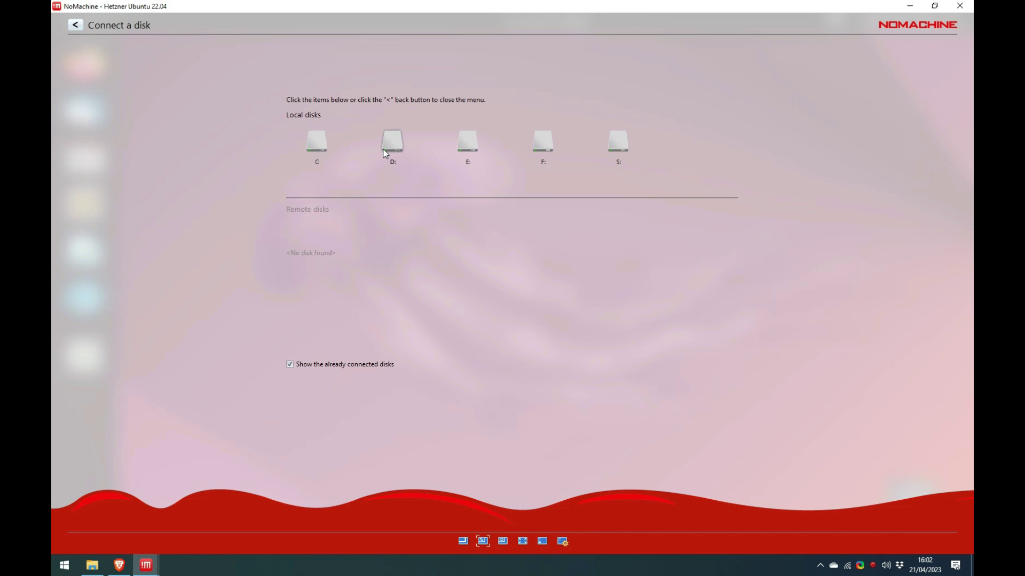
click(320, 149)
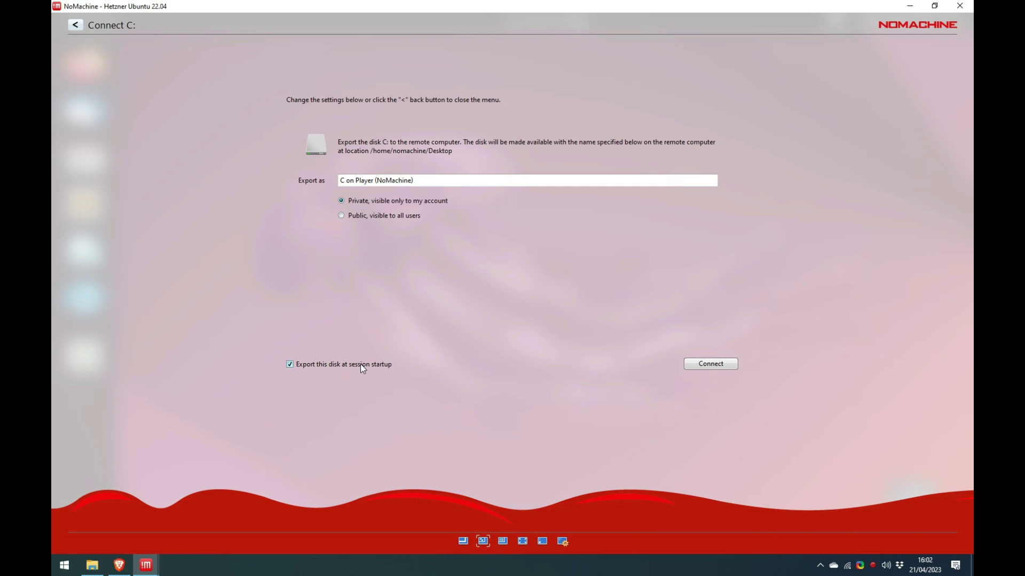
click(702, 366)
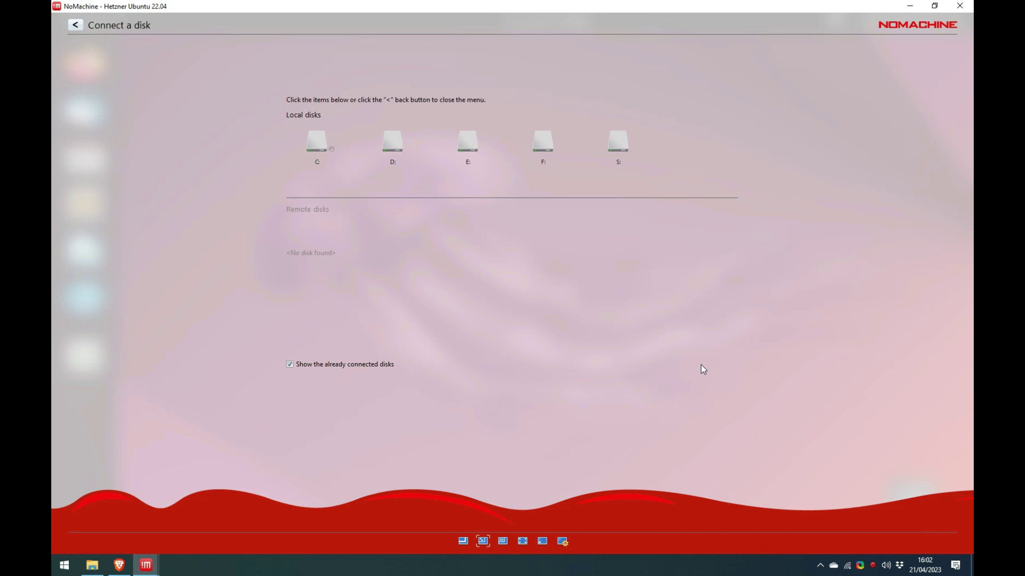
- Connect the HP DeskJet 2600 series printer to the server as a public printer
click(75, 25)
click(449, 156)
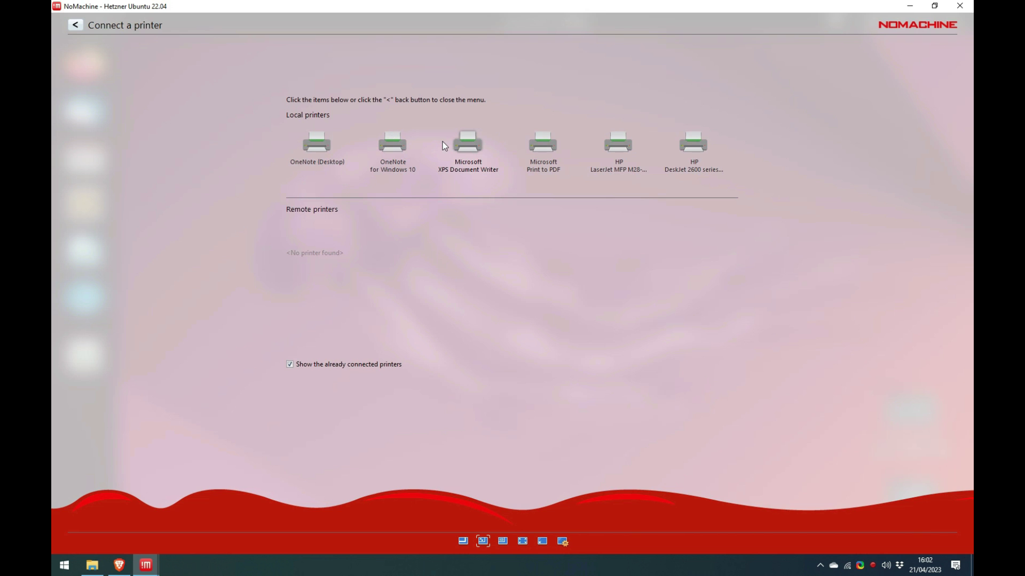
click(692, 172)
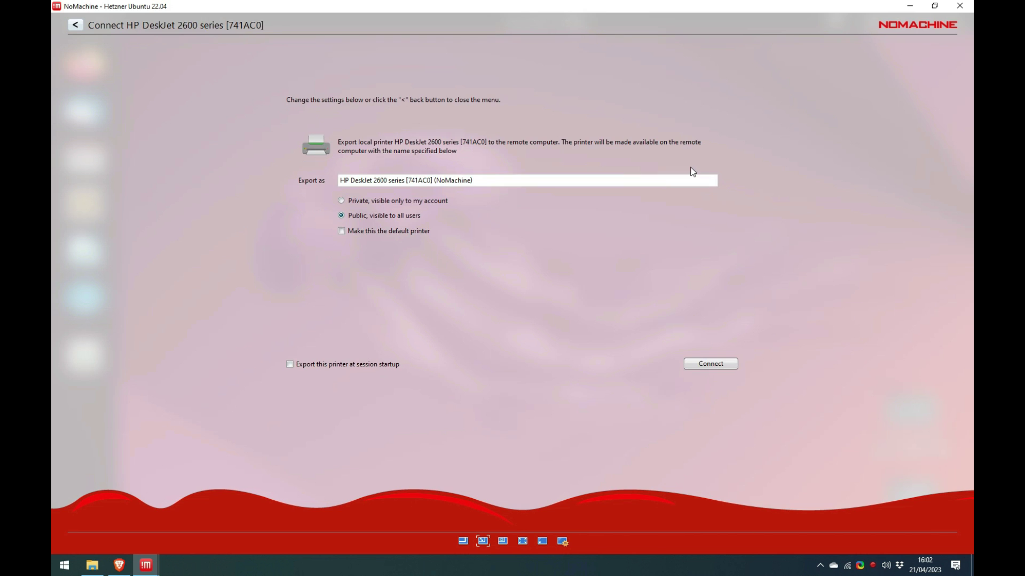
click(696, 367)
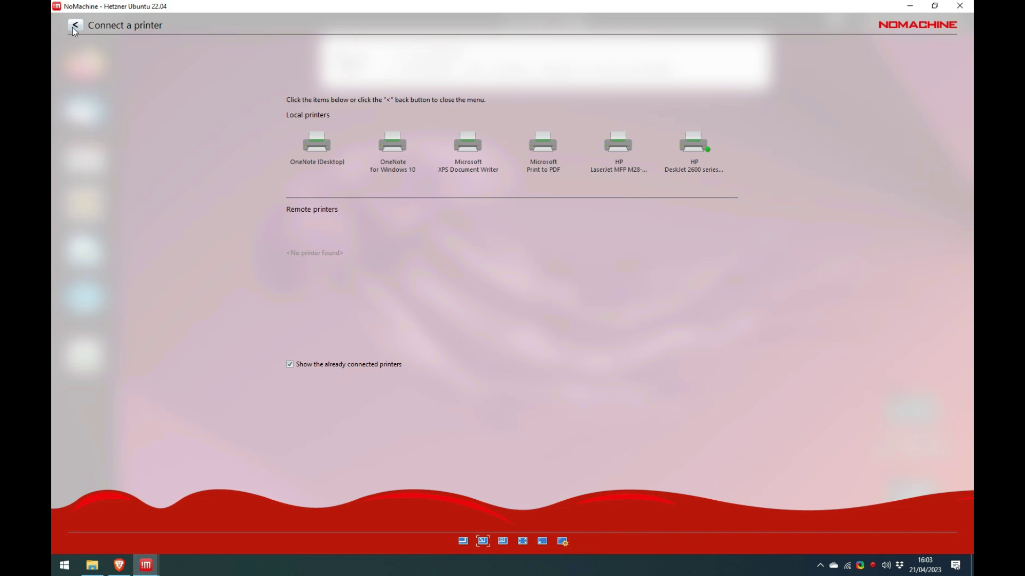
- Back out of the NoMachine devices menu to the Ubuntu desktop showing the 'C on Player (NoMachine)' folder
click(73, 27)
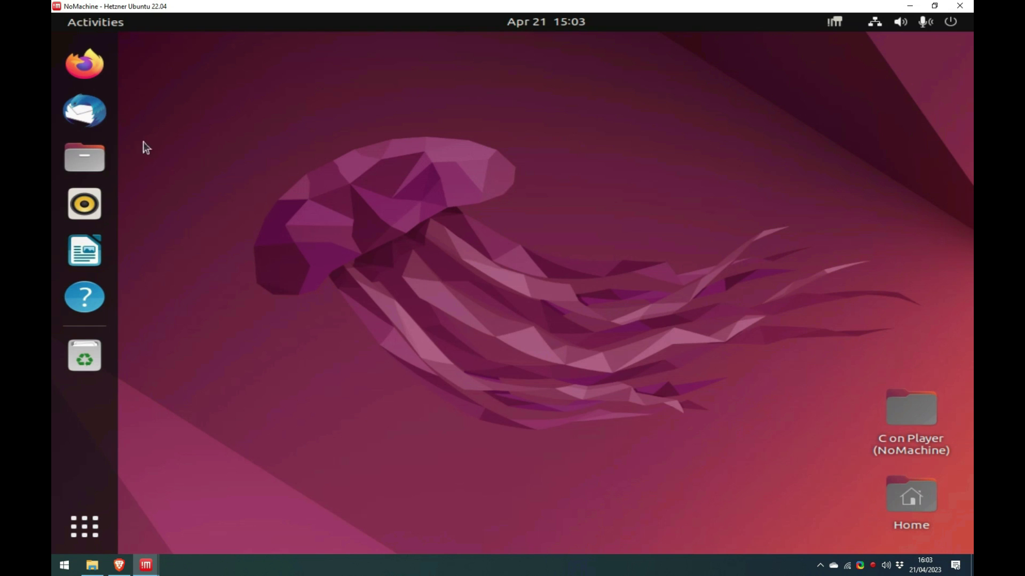
- In Files, browse C on Player (NoMachine) > SFB and open Test.xlsx with LibreOffice Calc
click(101, 163)
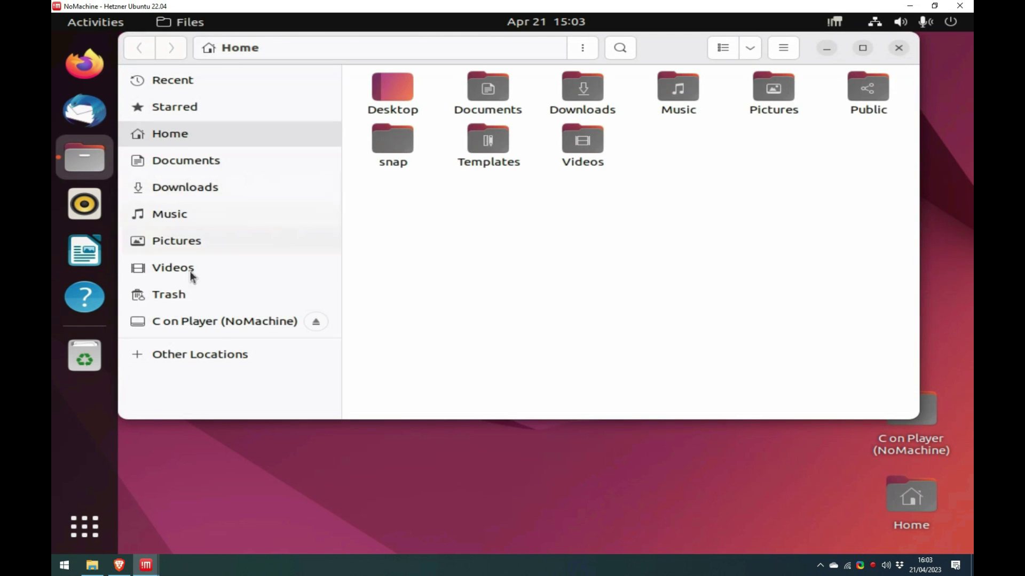
click(221, 323)
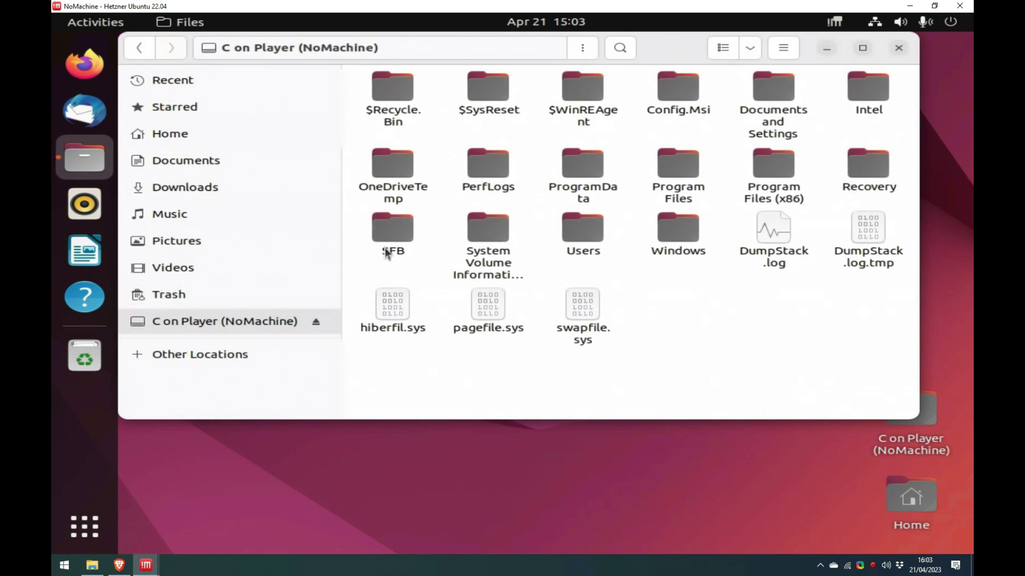
right_click(392, 235)
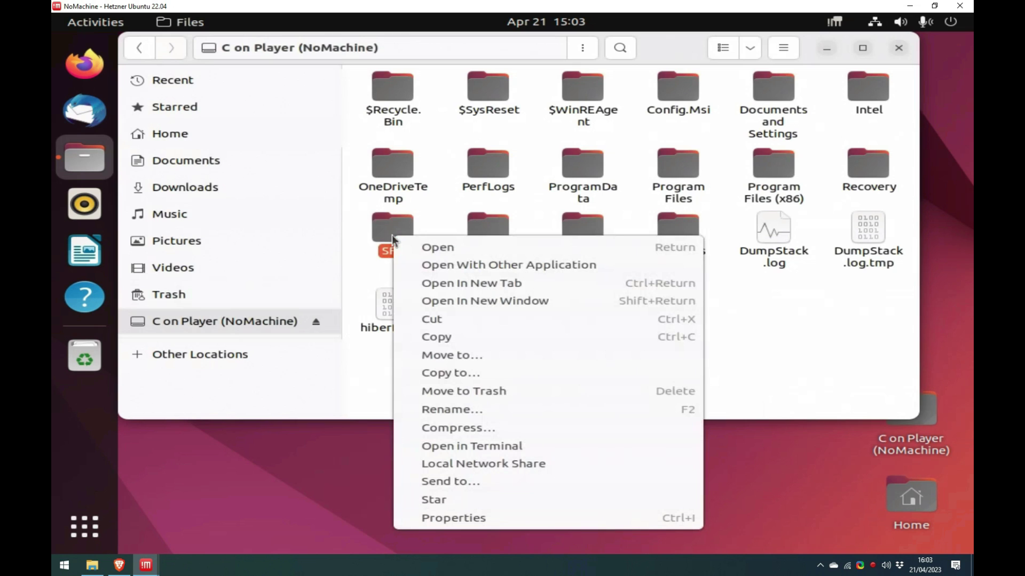
click(414, 247)
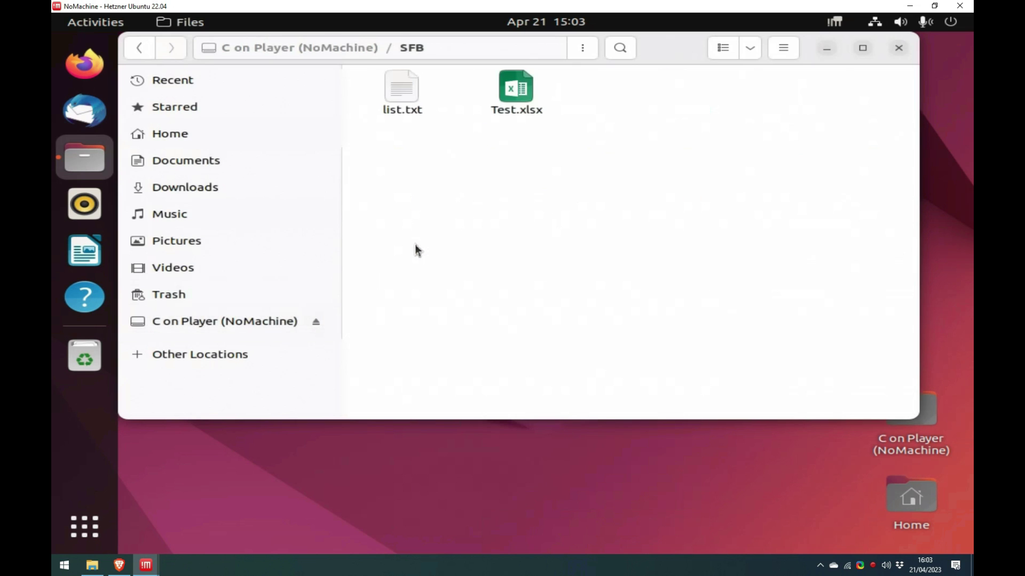
right_click(515, 104)
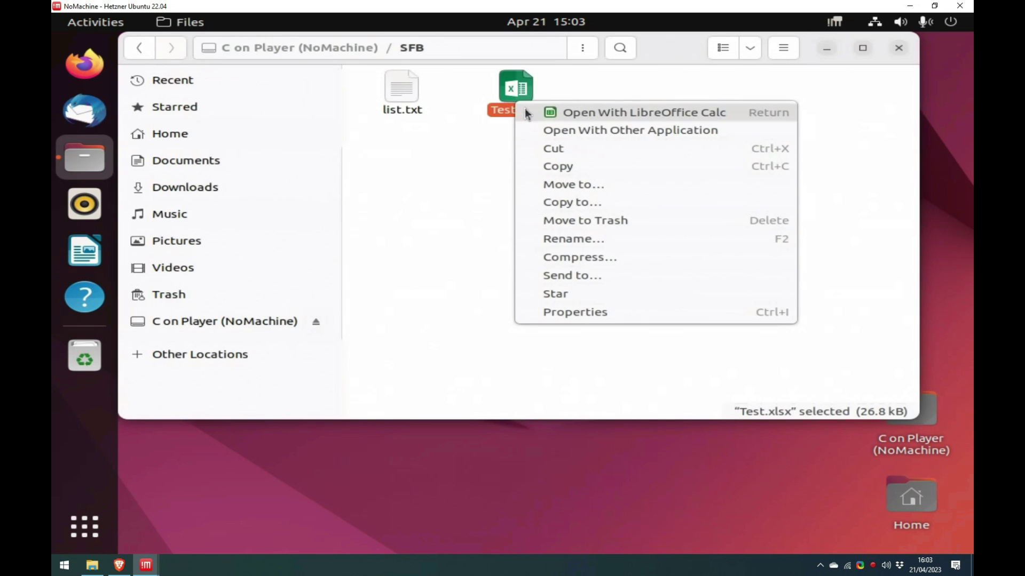
click(536, 113)
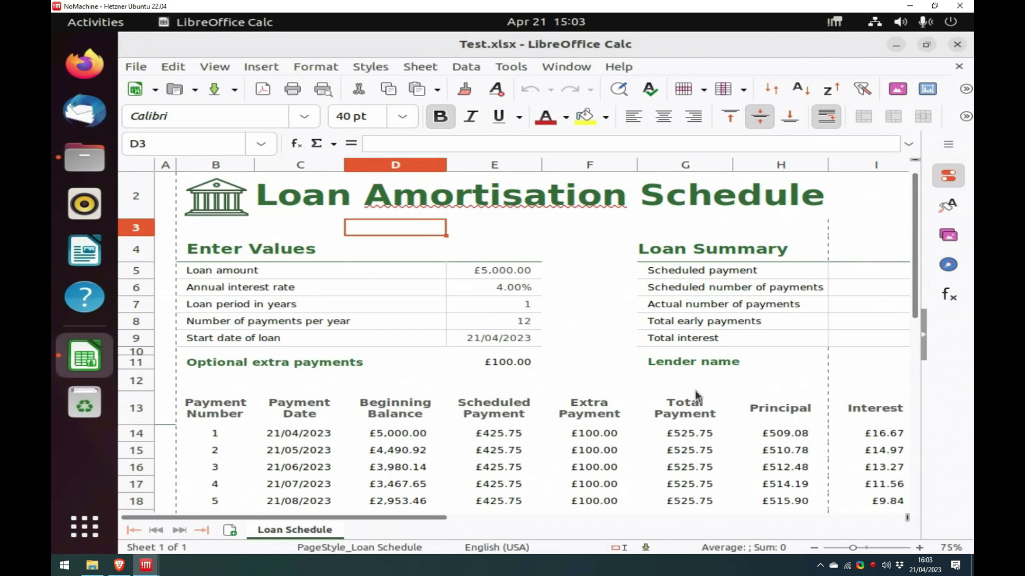
- Zoom out and select B2:U23, covering the loan schedule table and its chart
click(812, 548)
click(812, 548)
click(812, 548)
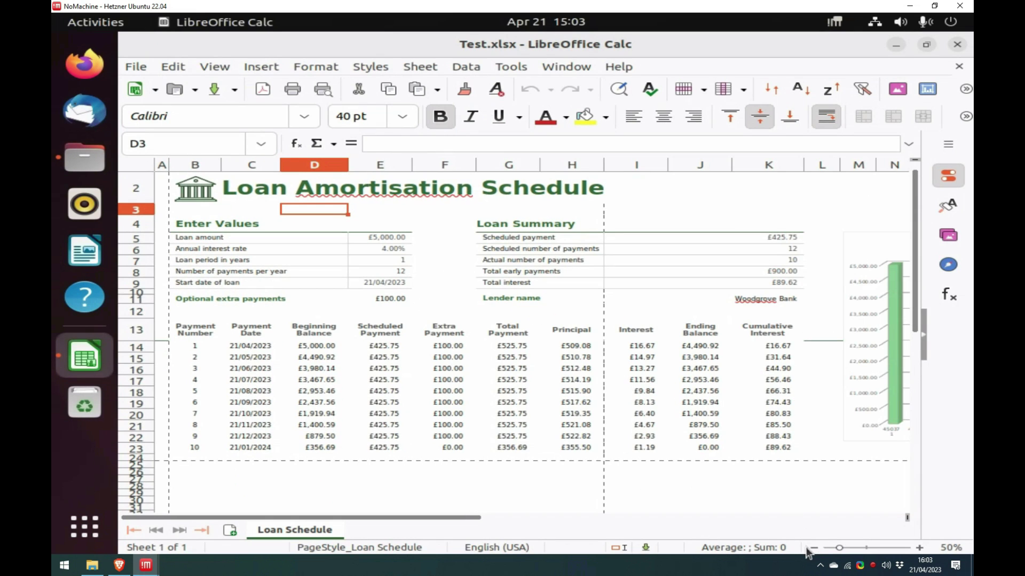
click(813, 548)
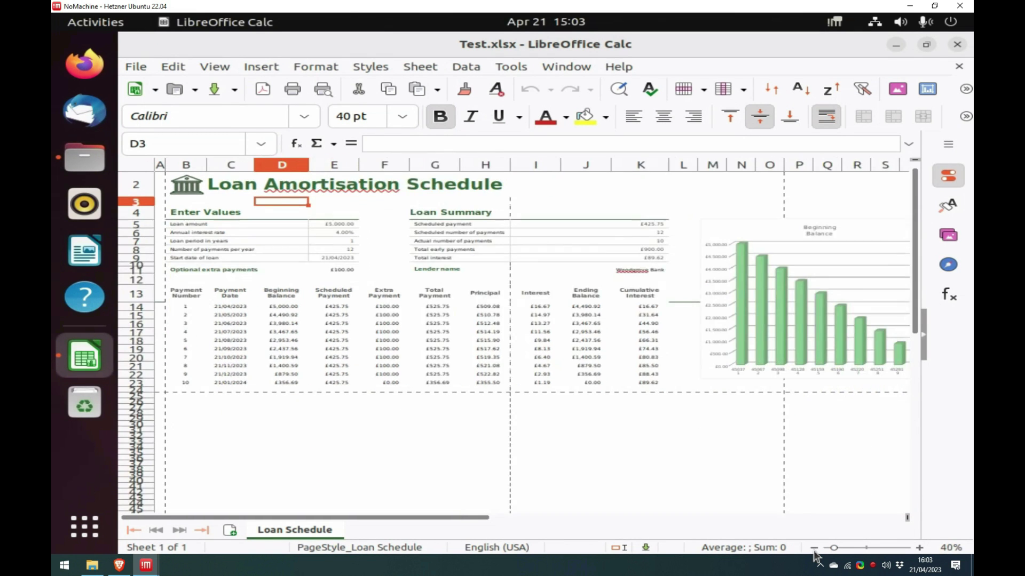
click(813, 549)
drag(779, 345, 180, 182)
- Define B2:U23 as the print range and open the print settings
click(316, 67)
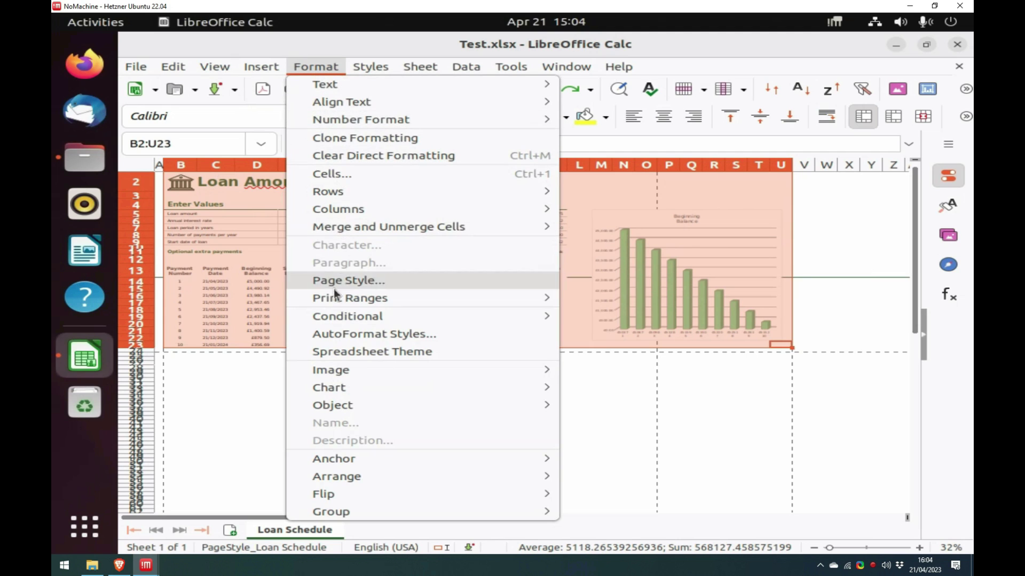
mouse_move(478, 300)
click(570, 301)
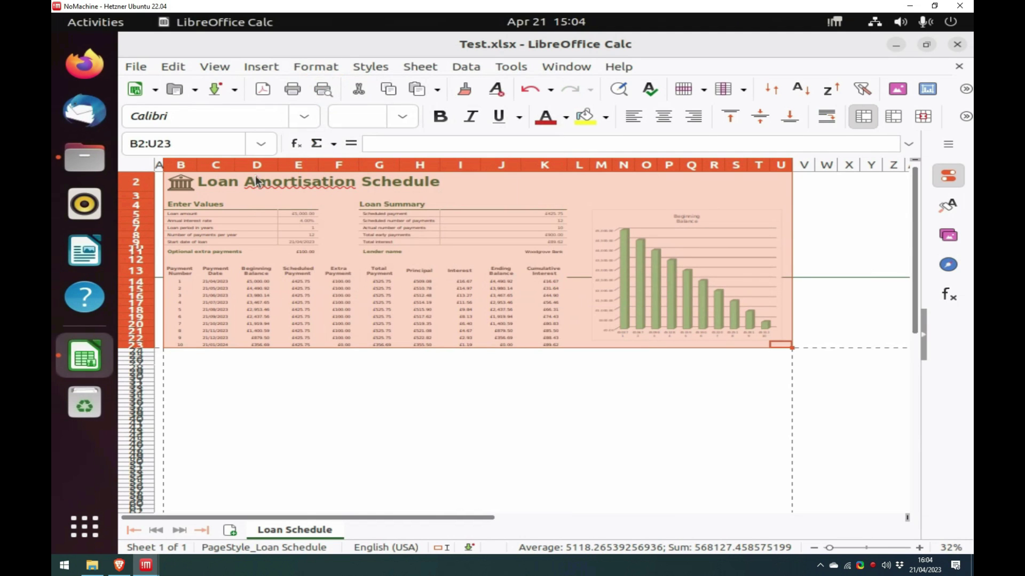
click(144, 78)
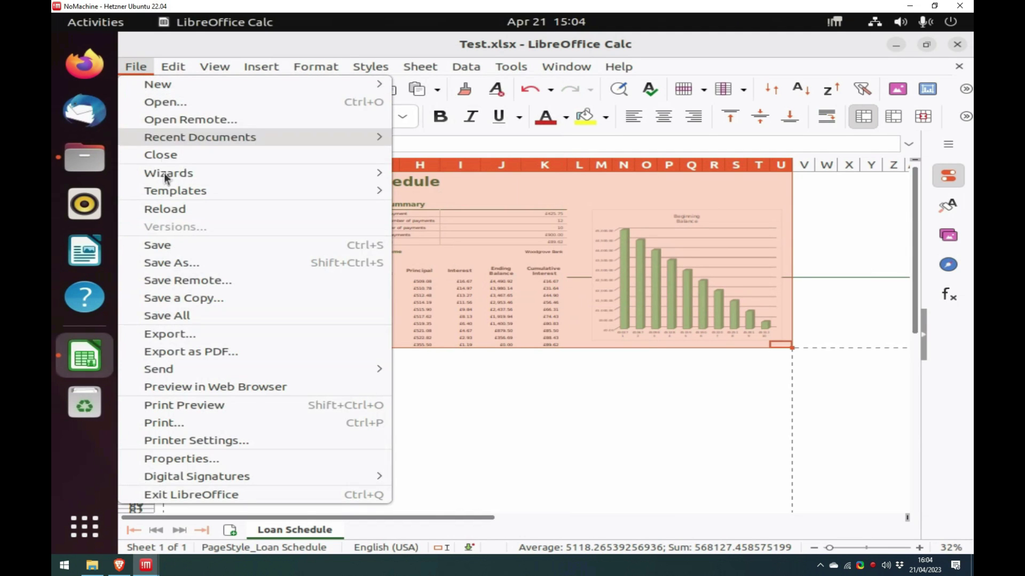
click(186, 425)
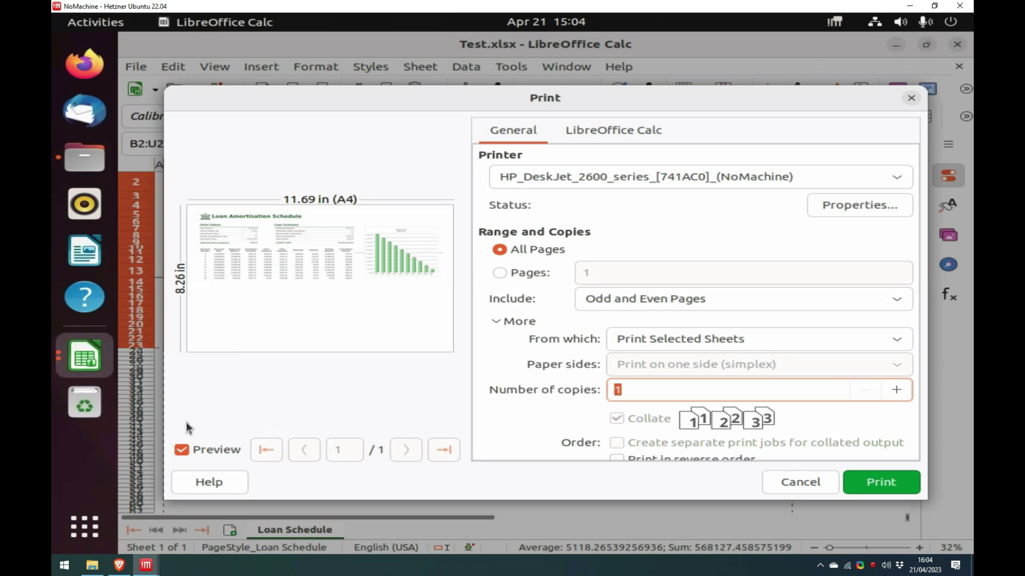
- Print Test.xlsx on HP_DeskJet_2600_series_[741AC0]_(NoMachine), then close the spreadsheet window
click(610, 185)
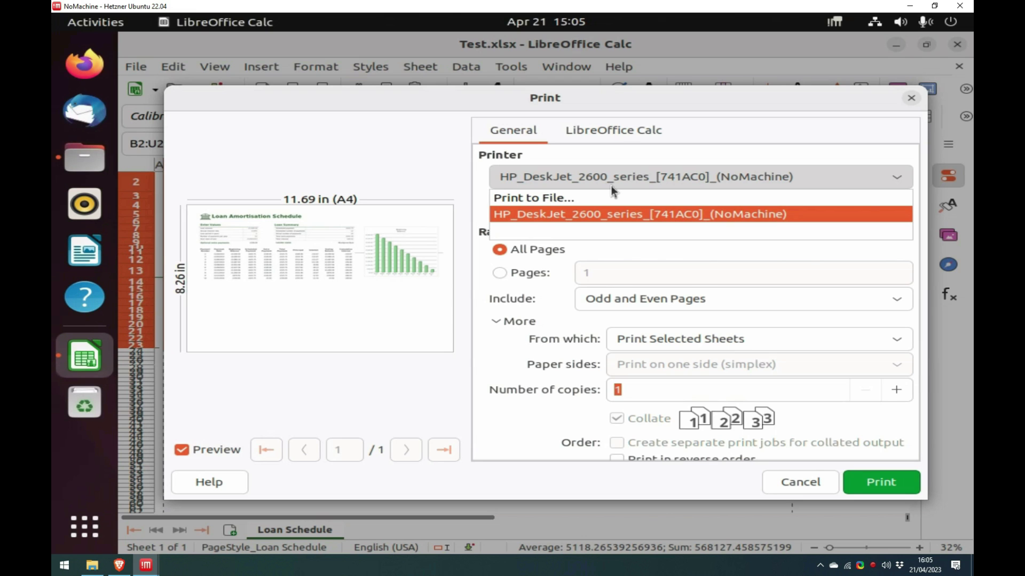
click(610, 185)
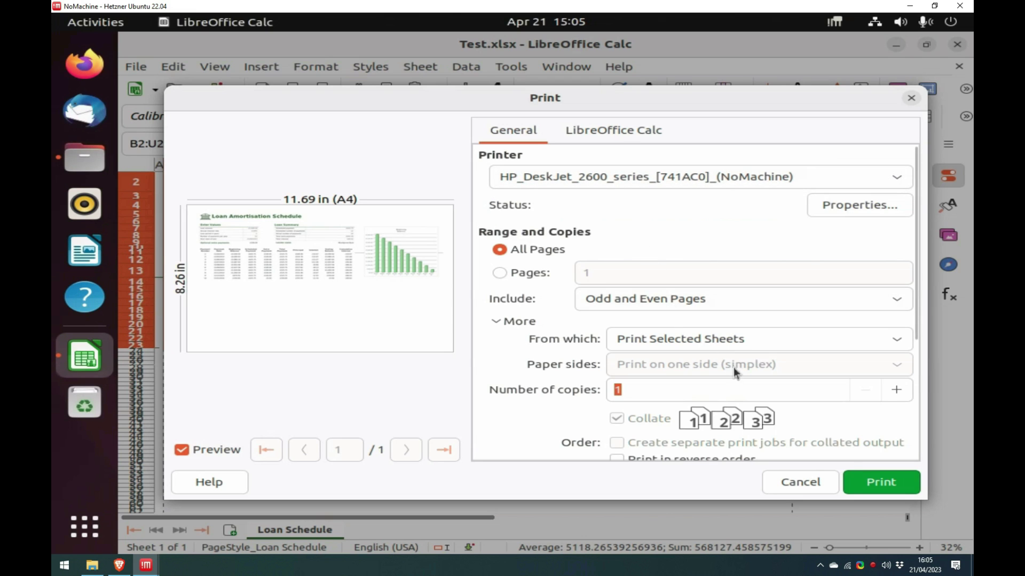
click(857, 486)
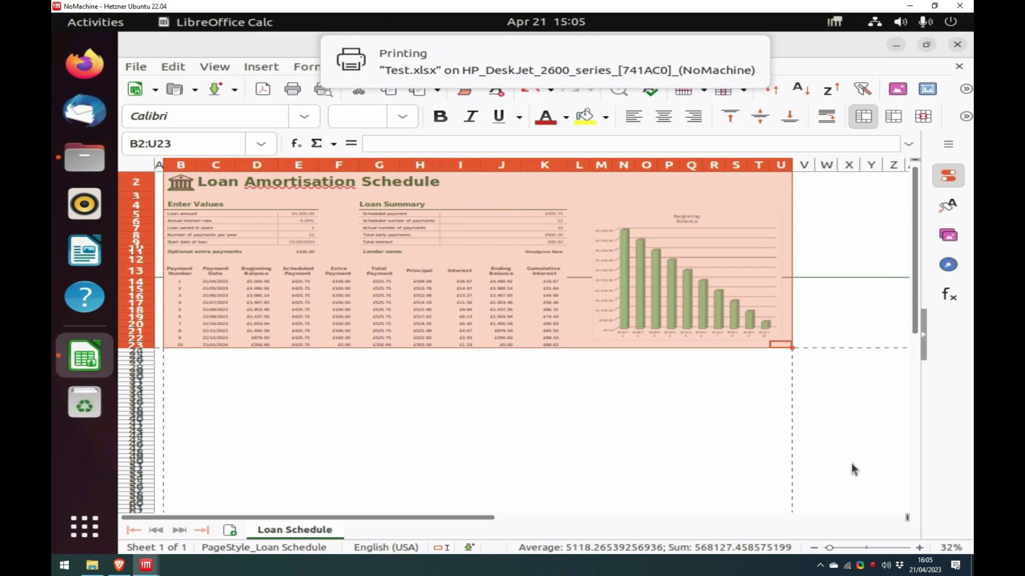
click(956, 47)
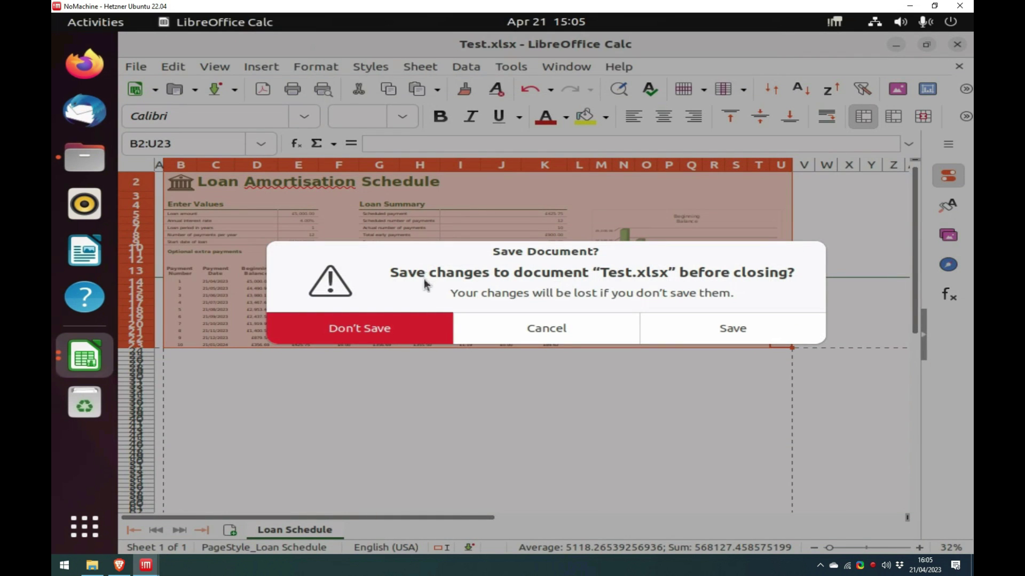
- Close Test.xlsx with Don't Save and close the Files window
click(405, 330)
click(898, 48)
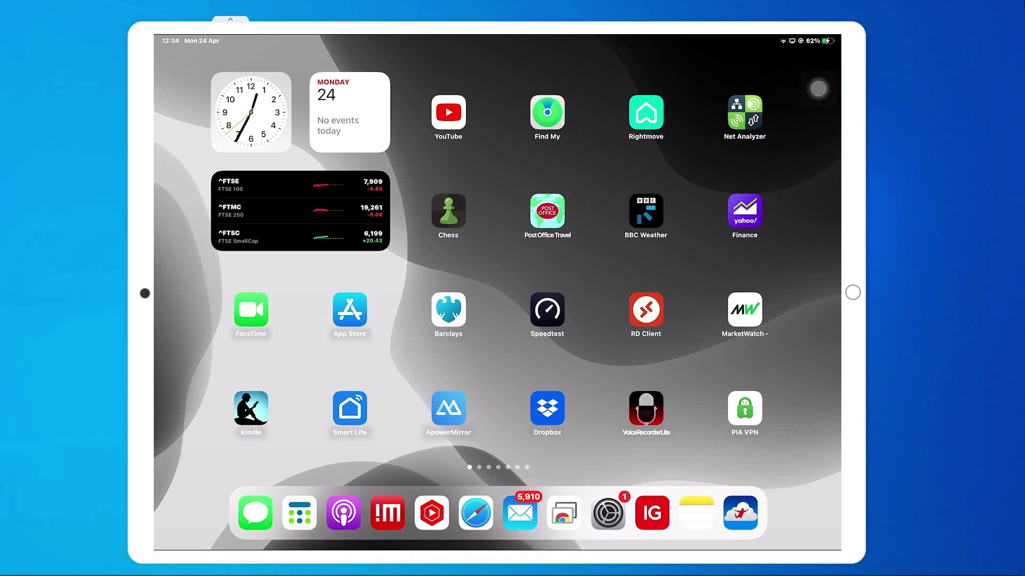
- On the iPad, open NoMachine, check and minimize Test.xlsx in Calc, then launch and minimize a blank Writer document
click(388, 513)
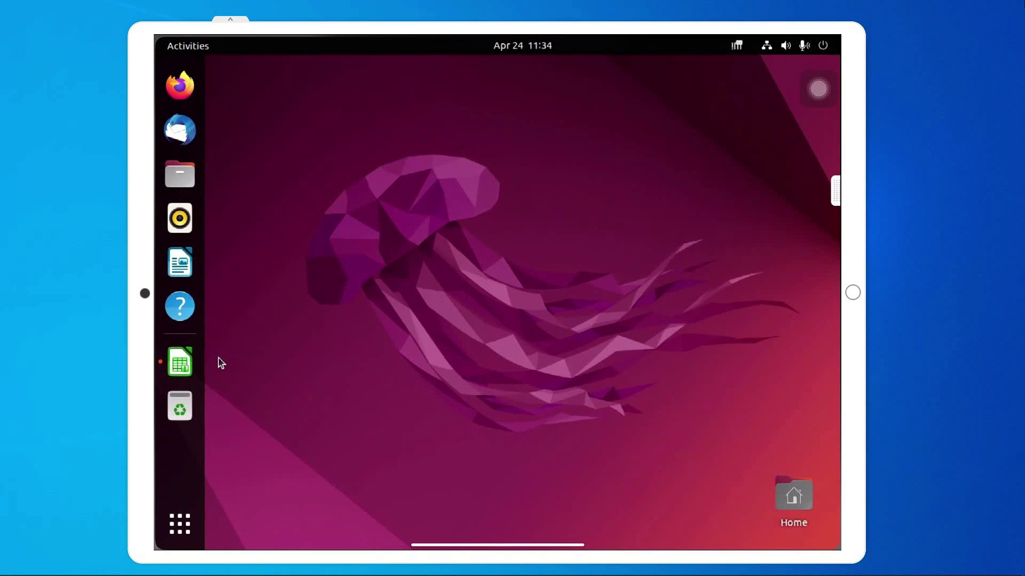
click(178, 374)
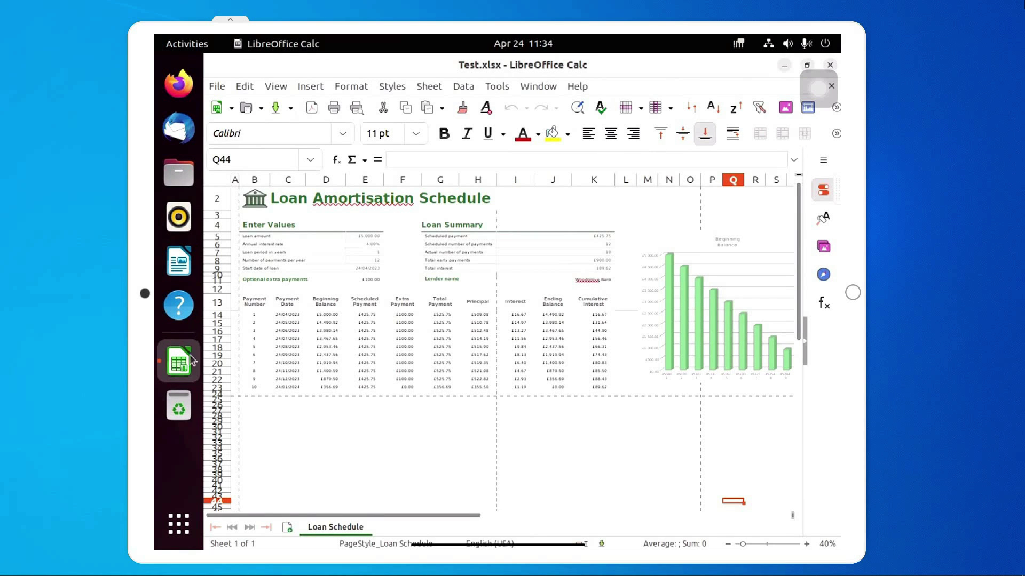
click(784, 64)
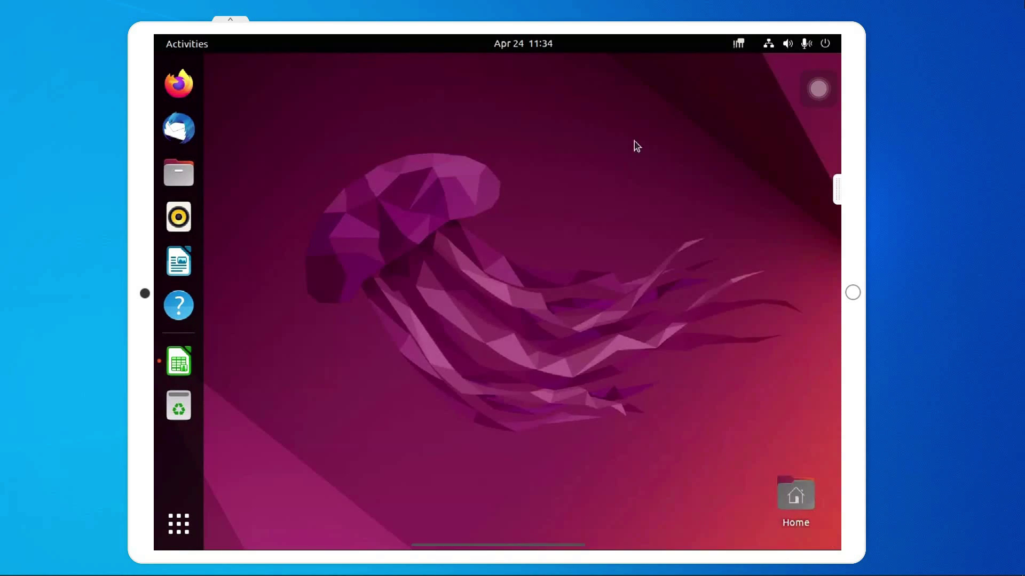
click(179, 265)
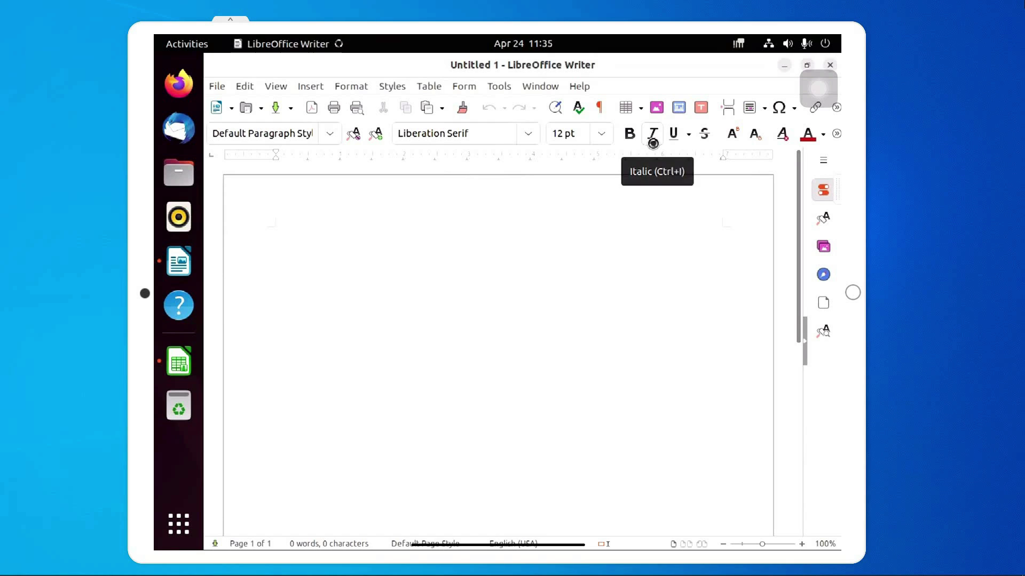
click(782, 66)
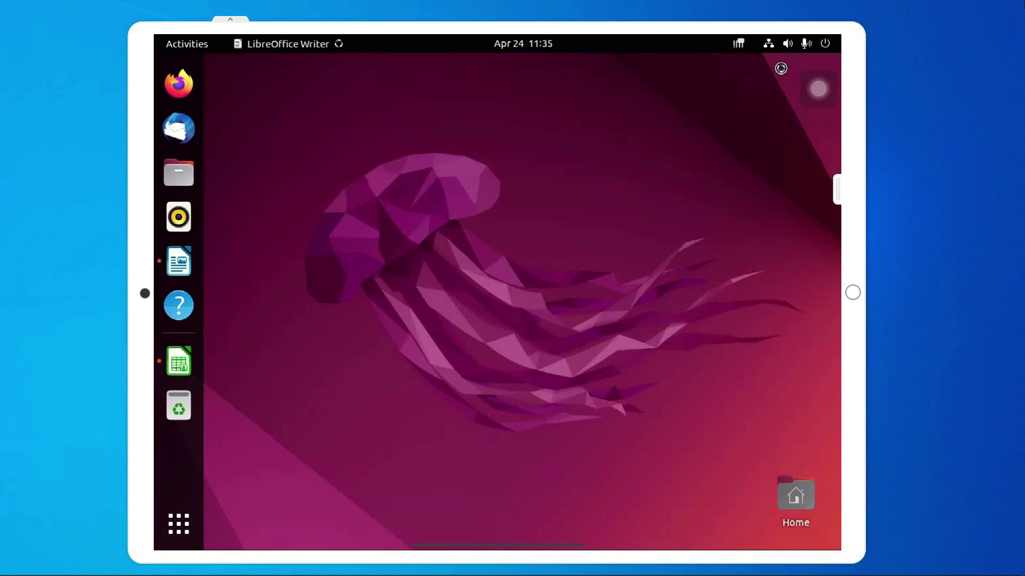